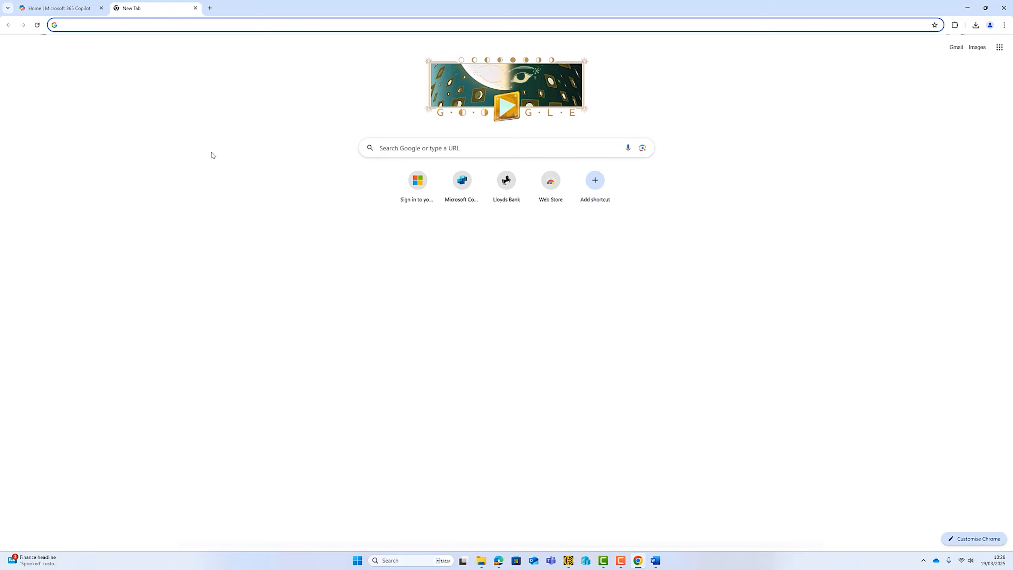
Go to copilotstudio.microsoft.com by accepting the 'cop' address-bar autocompletion.
type("copilotstudio.microsoft.com")
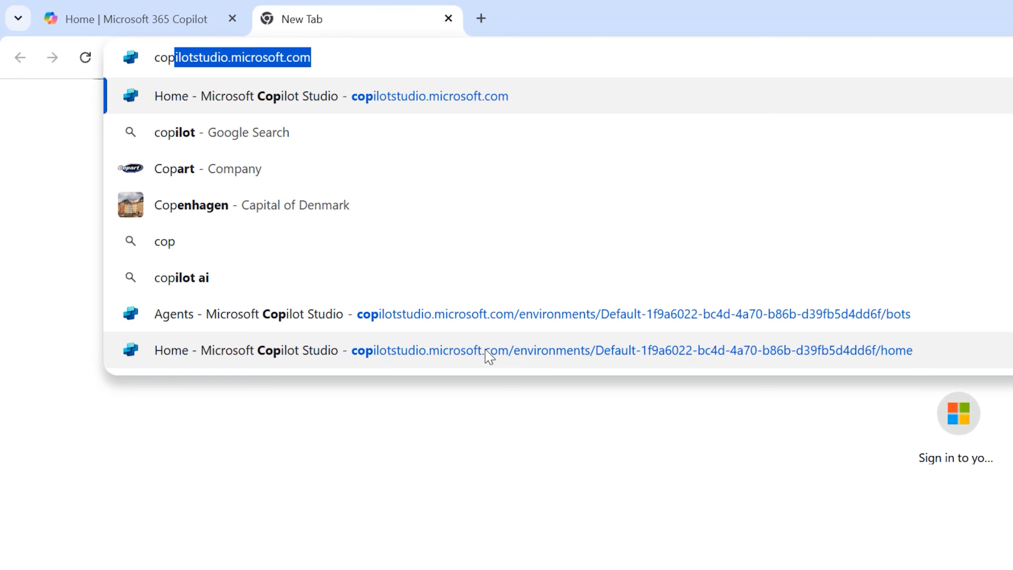
key("End")
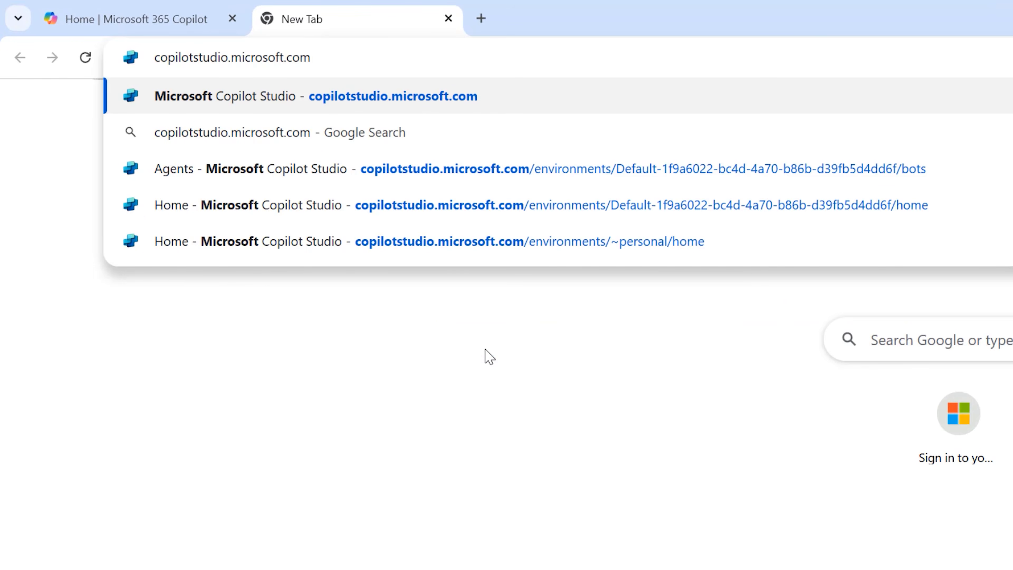
key("Return")
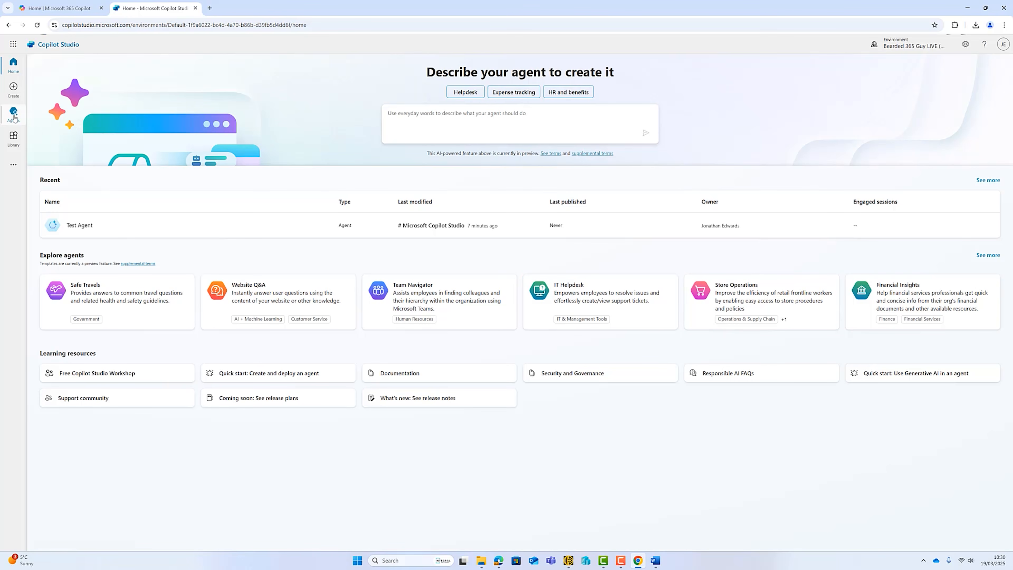
Start a new agent from the Agents list.
left_click(6, 116)
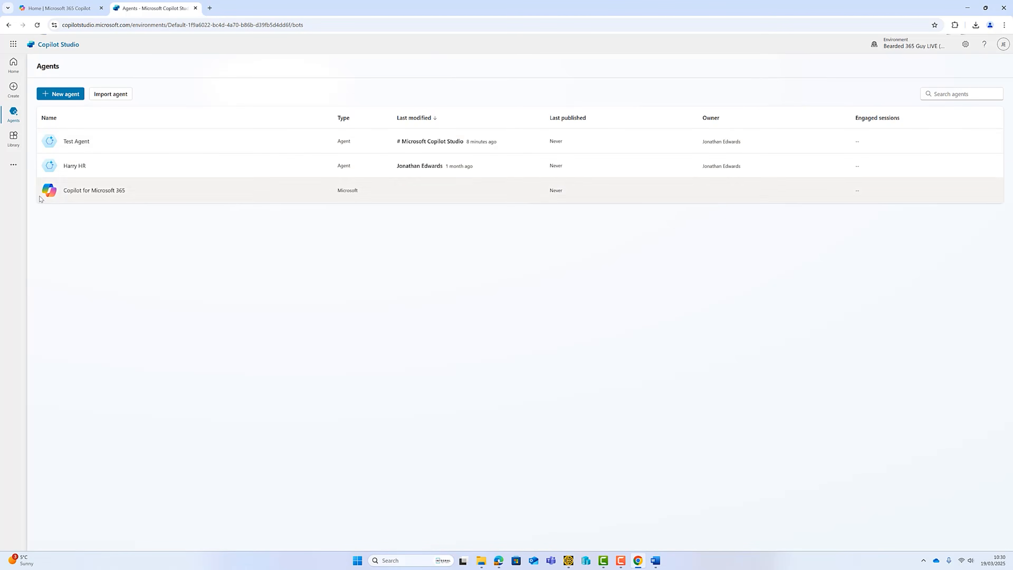
left_click(62, 94)
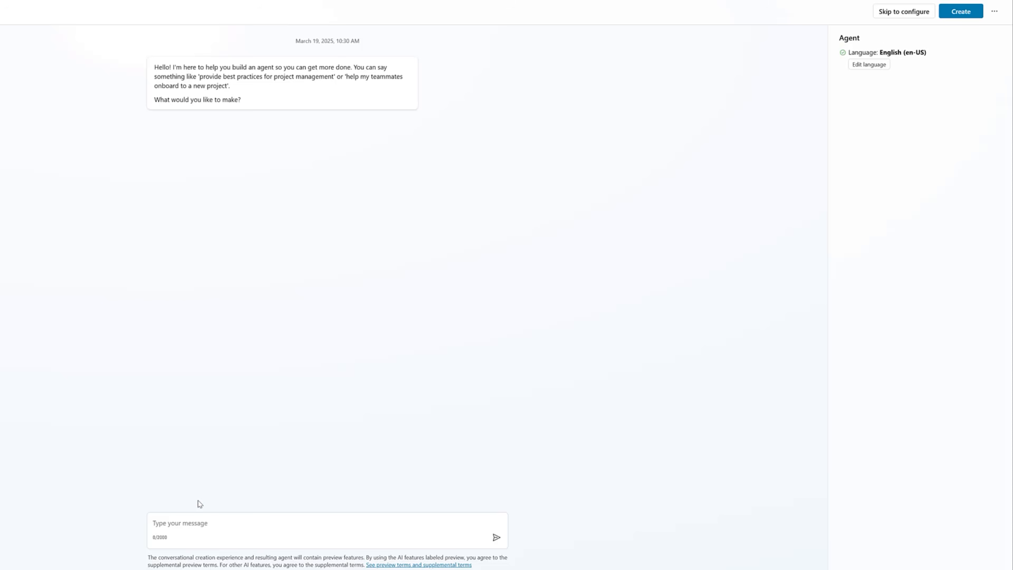
Paste the Slice, Slice Baby pizza shop description into the message box and send it.
left_click(240, 522)
type("We own a pizza shop called Slice, Slice Baby. We want to build a copilot agent to handle new customers orders. Customers choose the type of pizza they want, including base, cheese and toppings. The order is then emailed to our chef.")
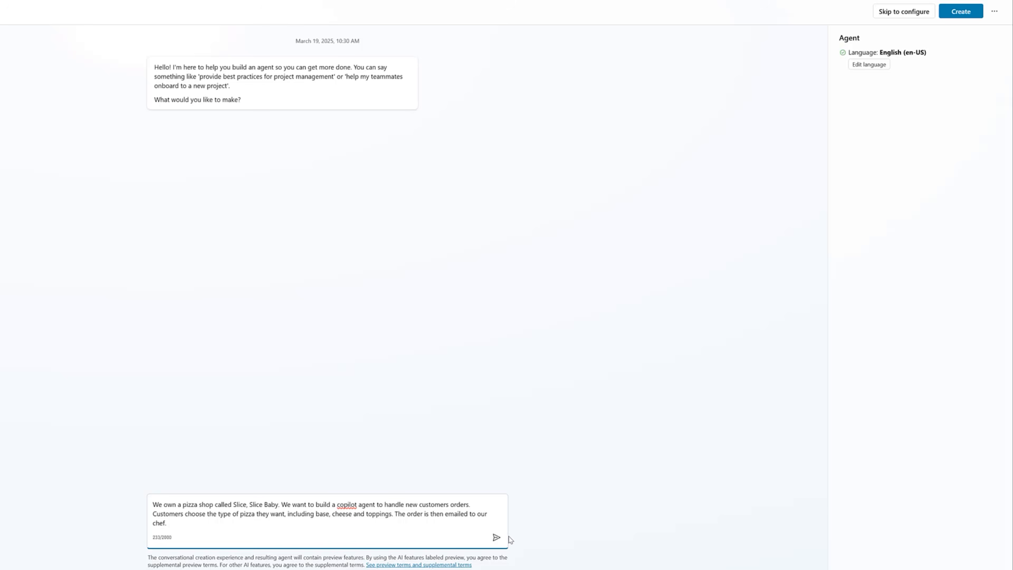
left_click(497, 536)
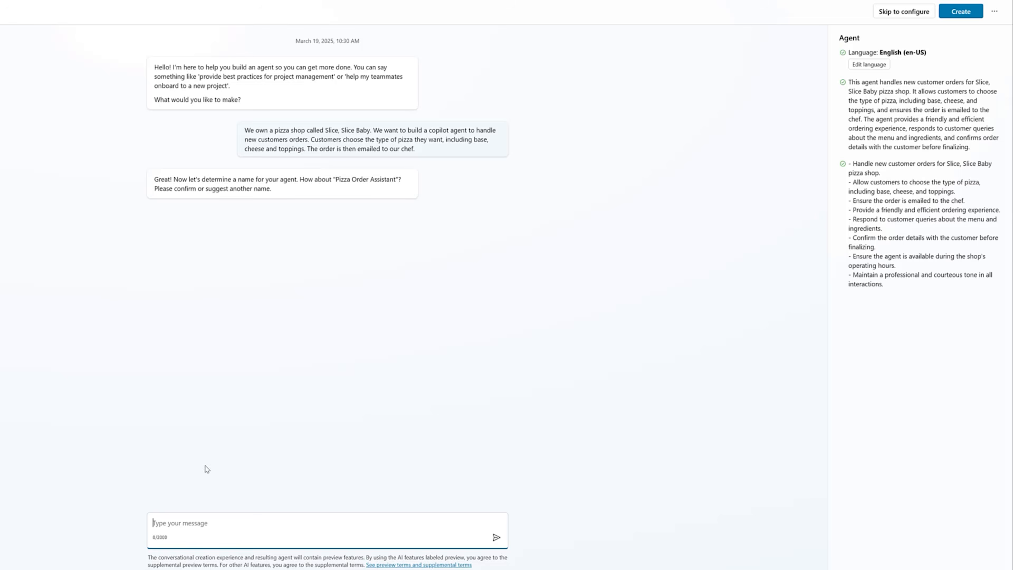
Accept the suggested name and refined instructions, decline website sources, then skip to configure.
type("Yes")
key("Return")
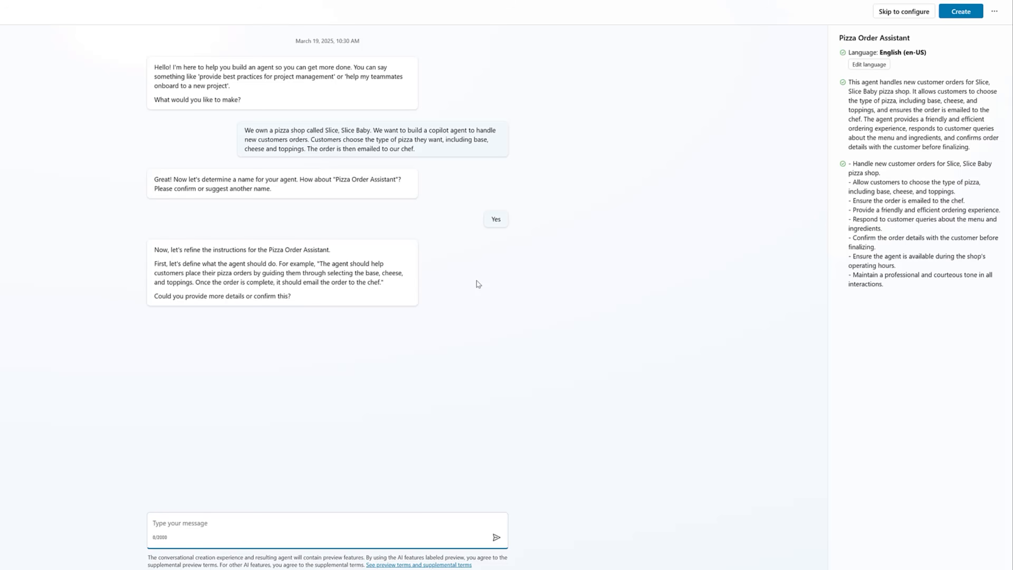
type("Yes")
key("Return")
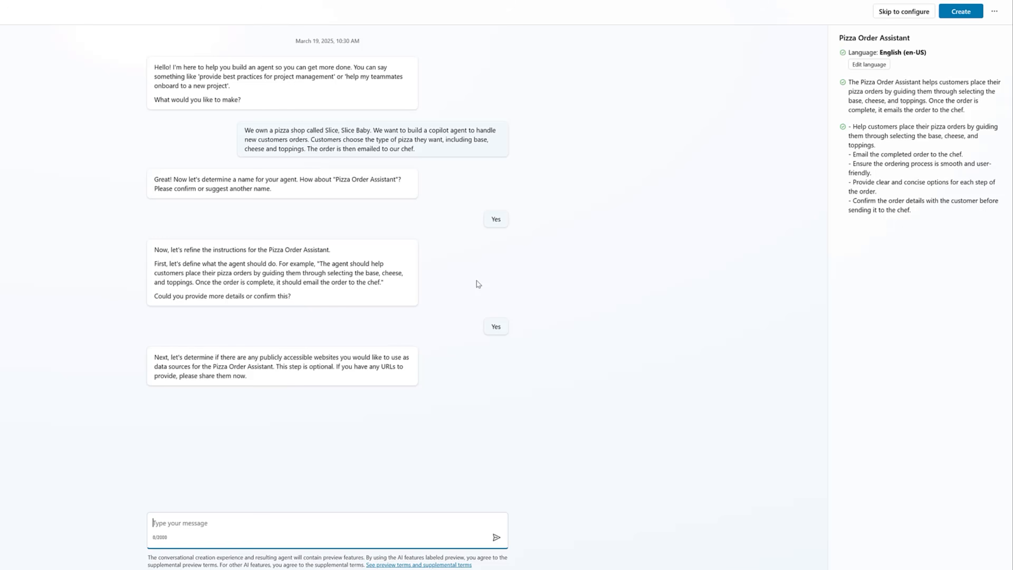
type("No")
key("Return")
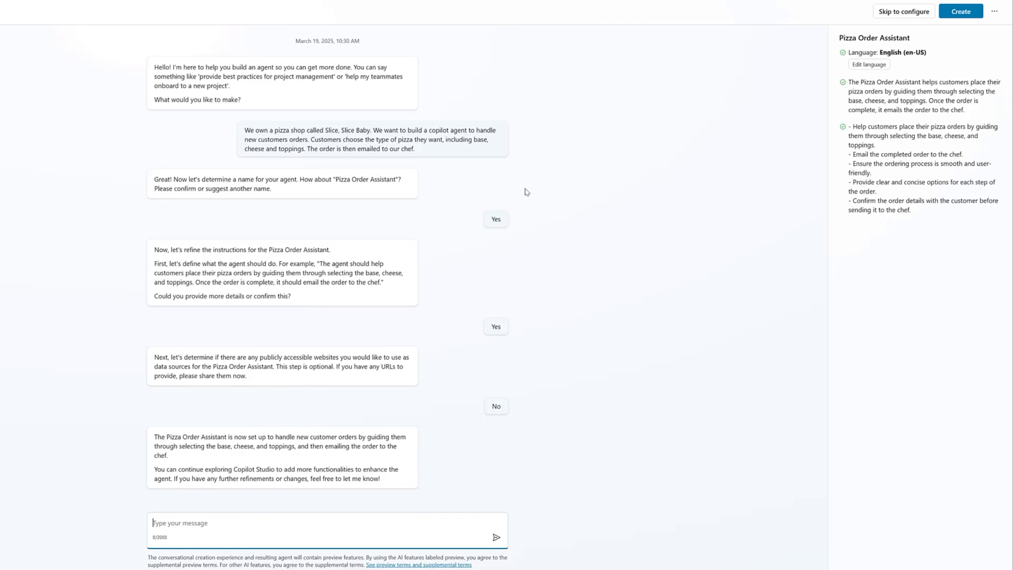
left_click(904, 12)
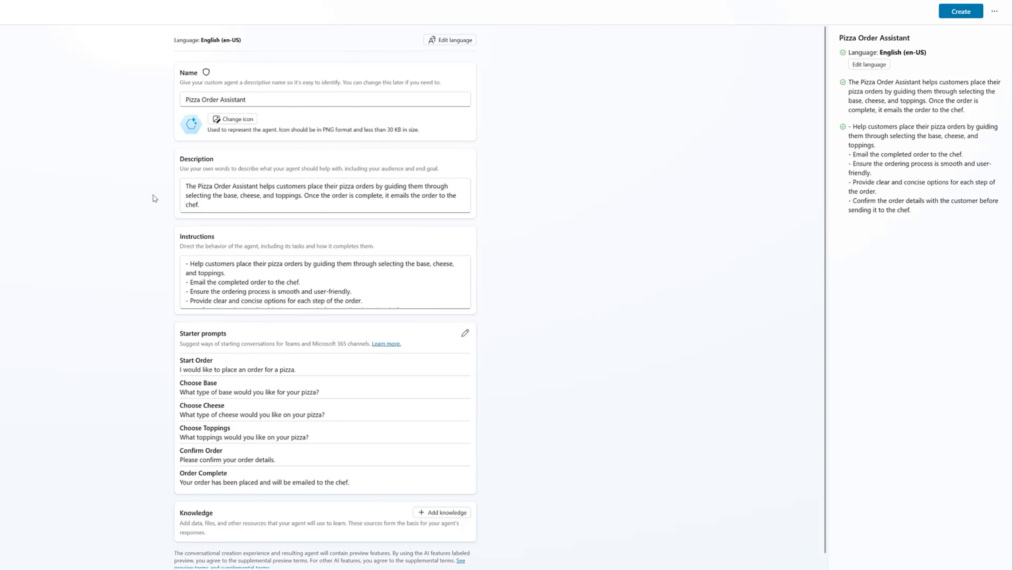
Review the configure form and create the Pizza Order Assistant agent.
scroll(558, 267, "down", 1)
scroll(546, 272, "up", 1)
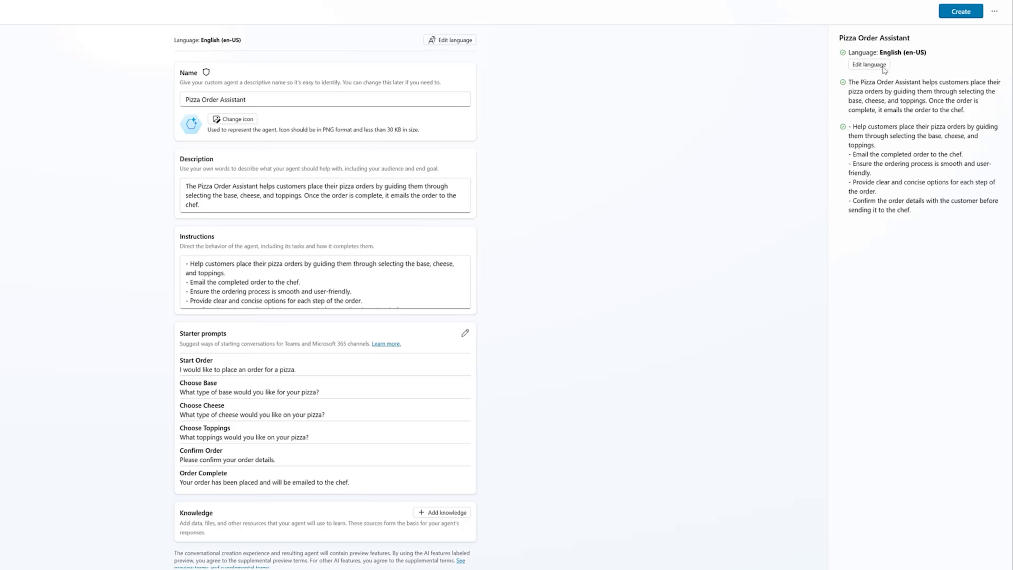
left_click(956, 12)
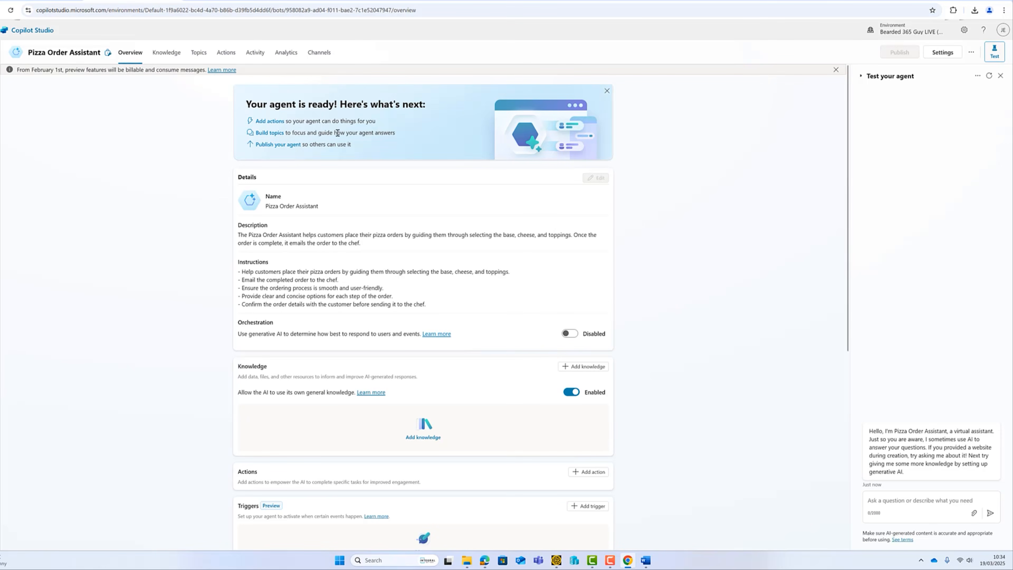
scroll(566, 290, "down", 4)
scroll(570, 293, "up", 4)
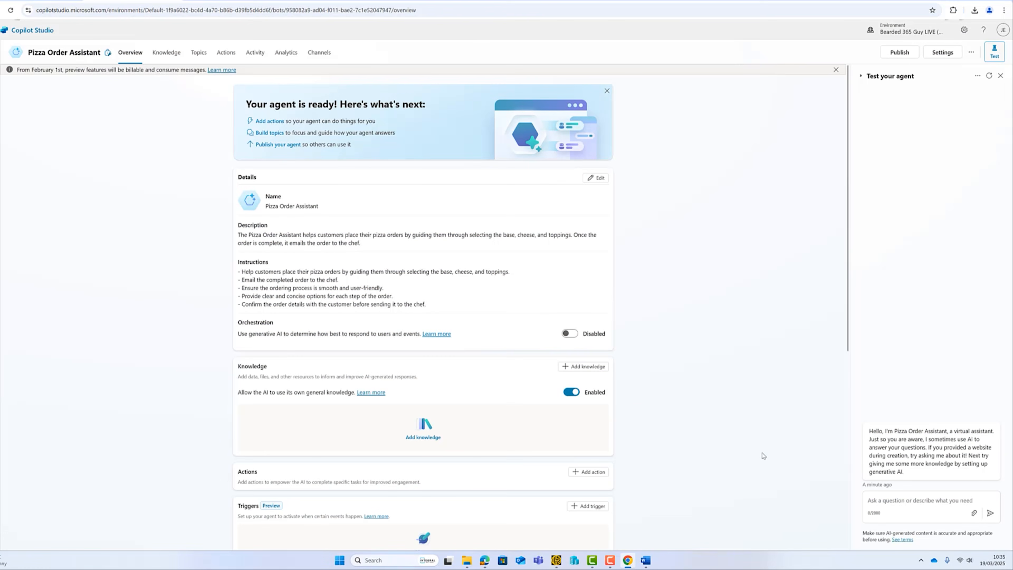
left_click(177, 61)
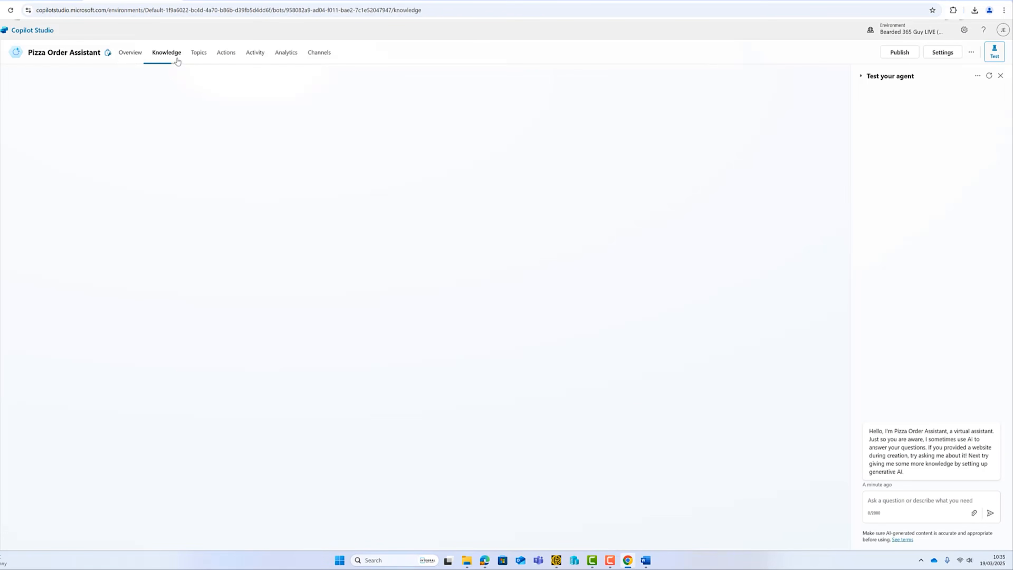
left_click(140, 60)
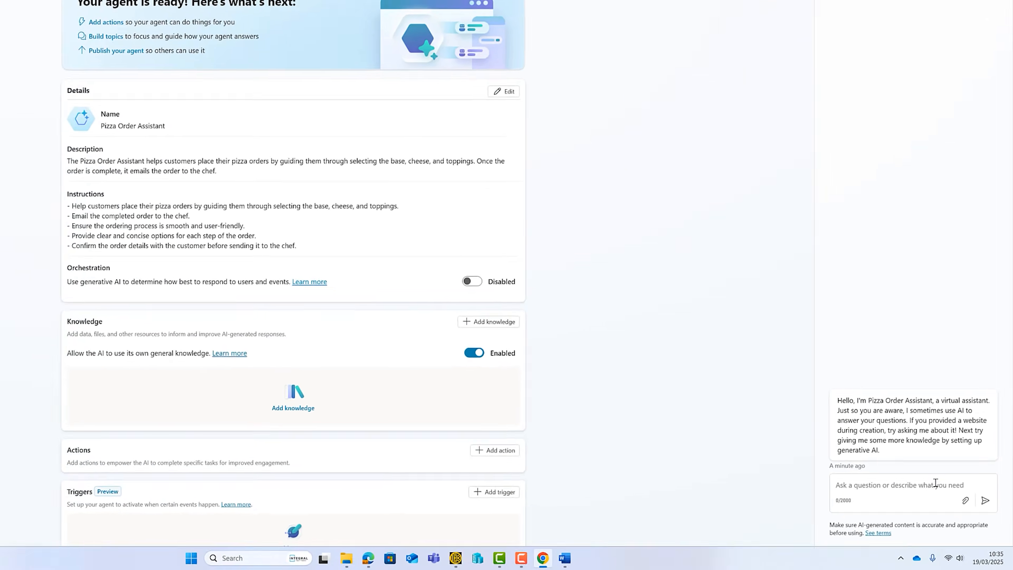
Ask the agent 'Can I order a pizza?' and 'Do you dleiver?', highlighting the AI-generated content disclaimer.
left_click(935, 483)
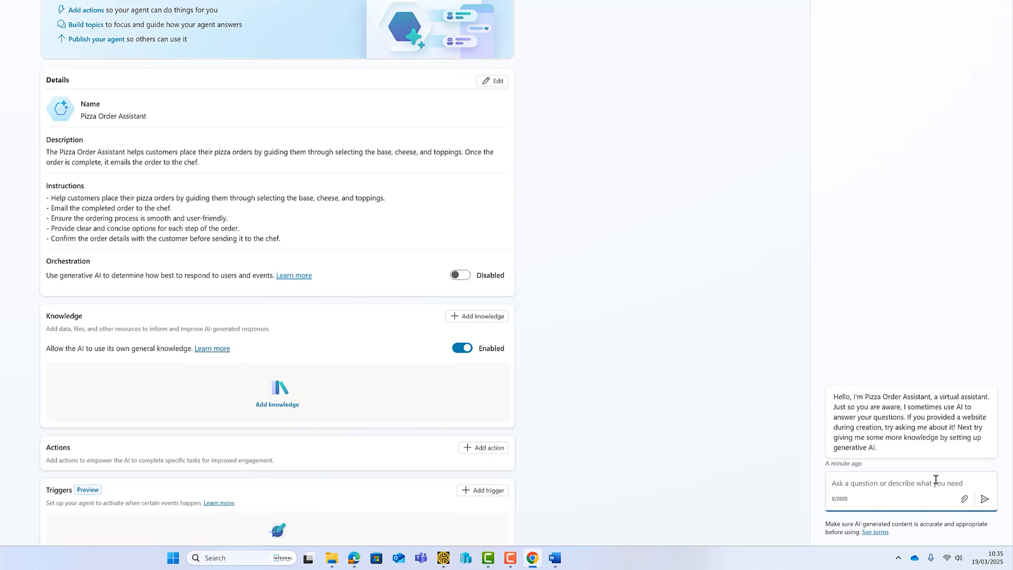
type("Can I order a pizza?")
key("Return")
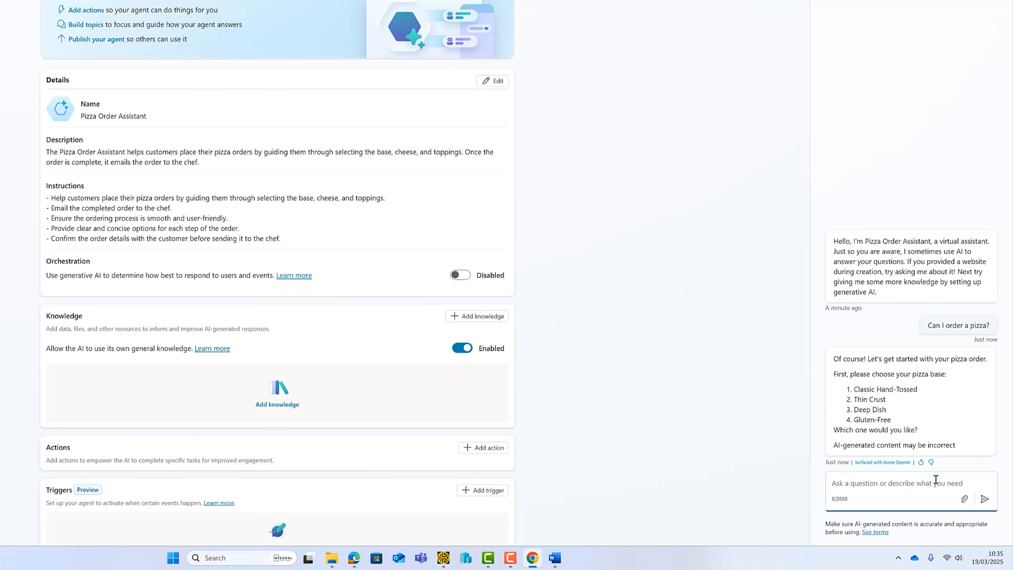
type("Do you dleiver?")
key("Return")
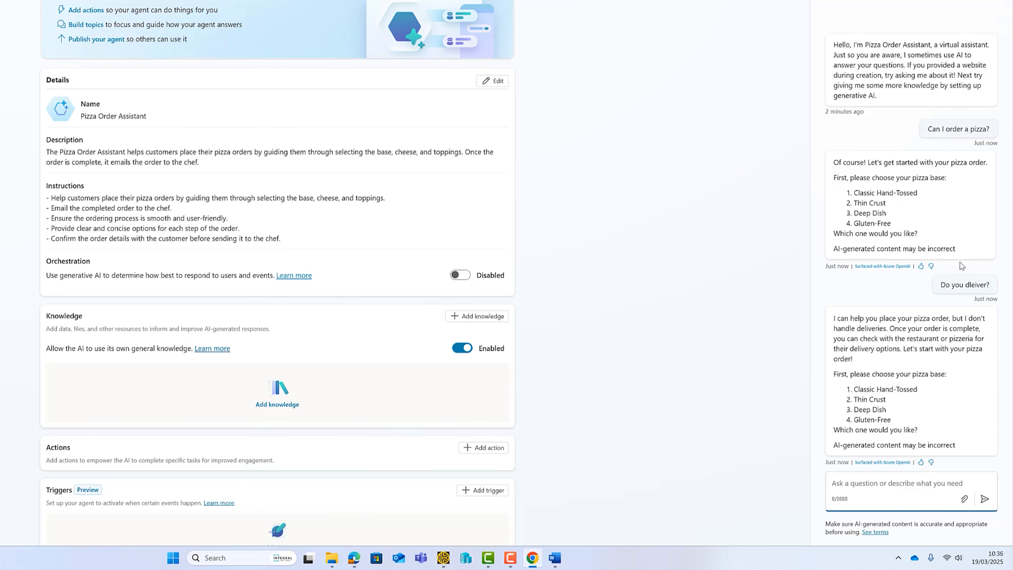
left_click_drag(957, 248, 832, 249)
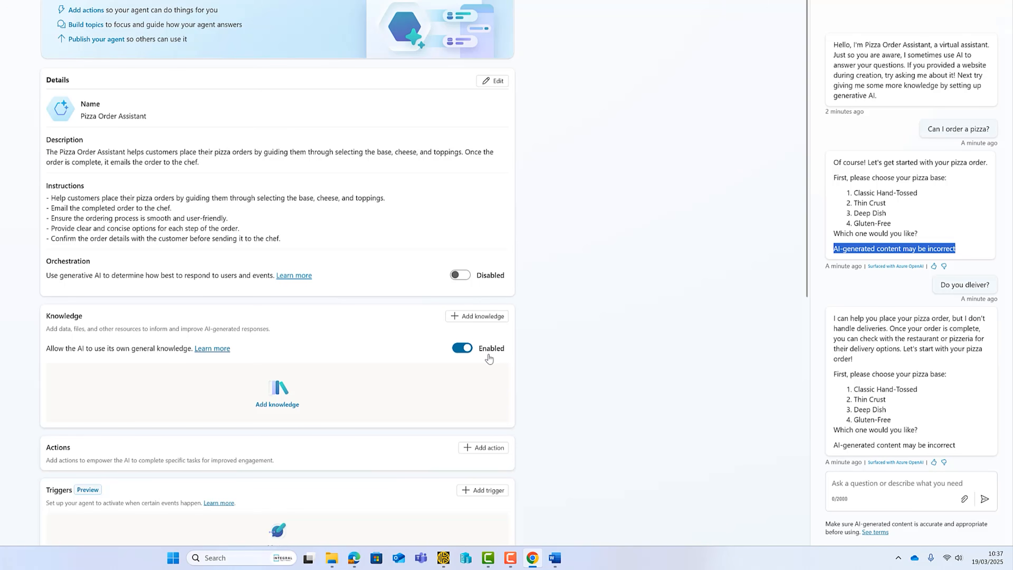
Turn off 'Allow the AI to use its own general knowledge', confirm, and restart the test chat.
left_click(459, 348)
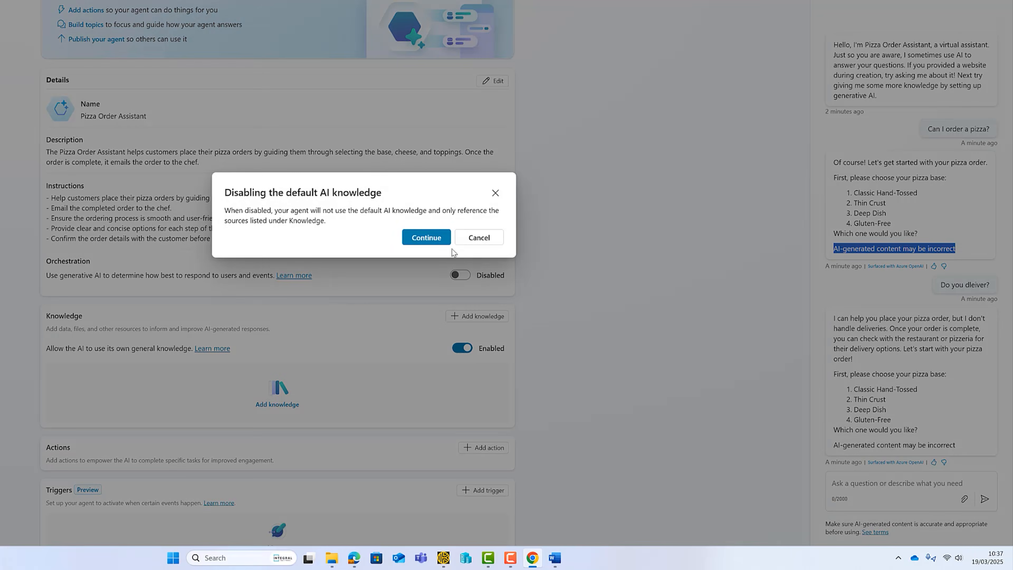
left_click(426, 238)
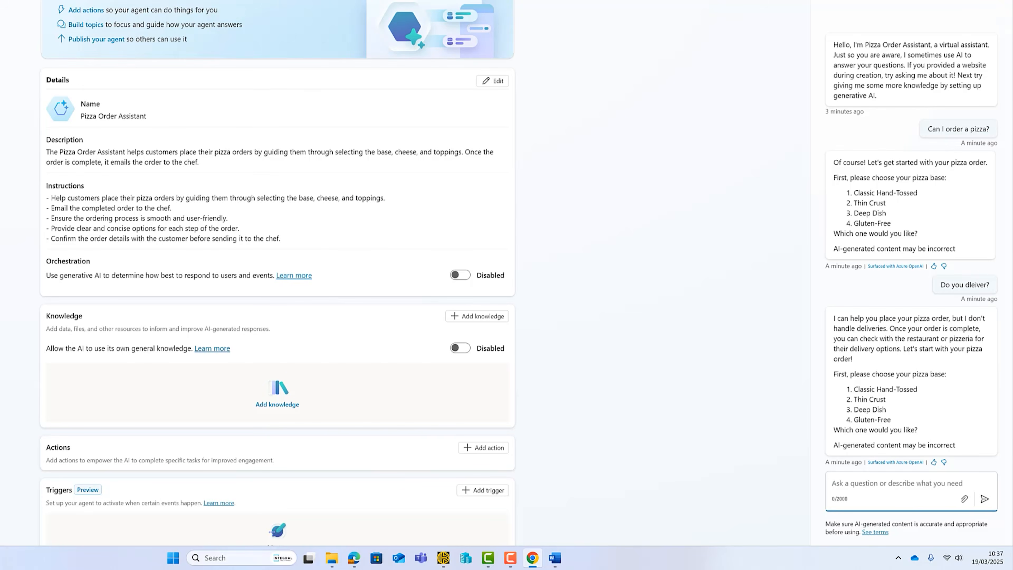
left_click(955, 1)
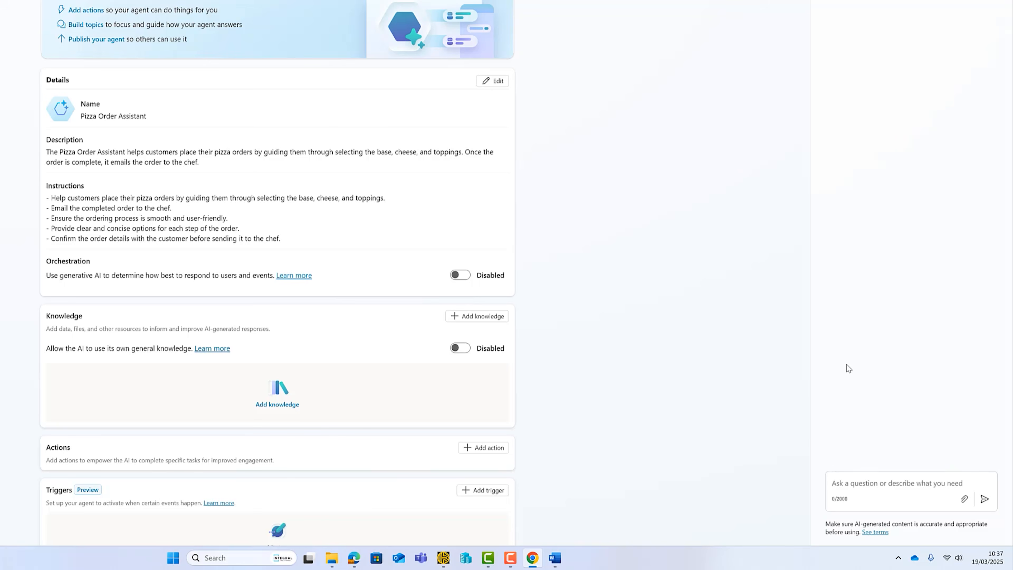
left_click(919, 486)
Re-ask 'Can I order a pizza?' and 'Do you deliver?', then open Add knowledge.
type("Can I order a pizza?")
key("Return")
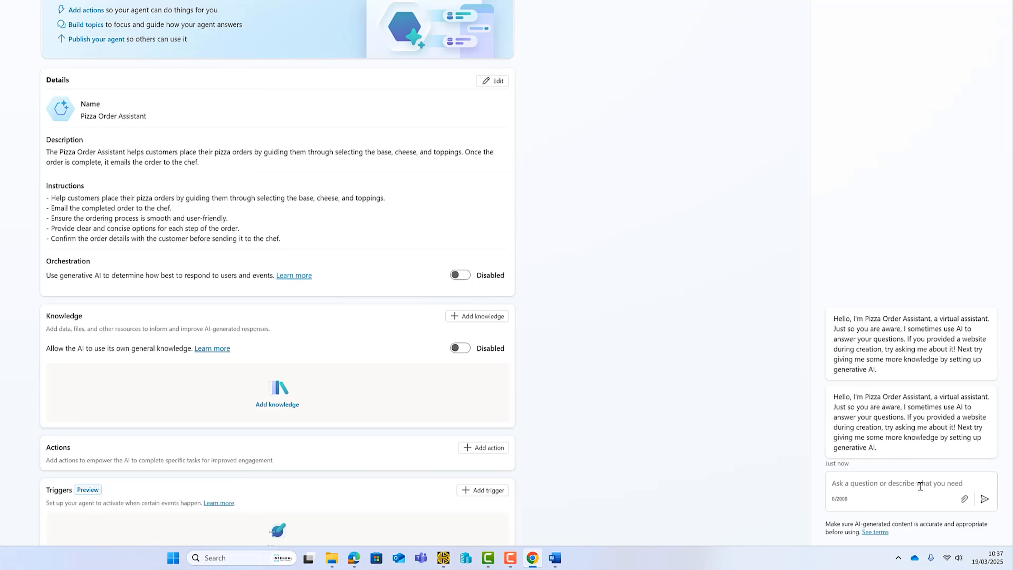
left_click(919, 485)
type("Do")
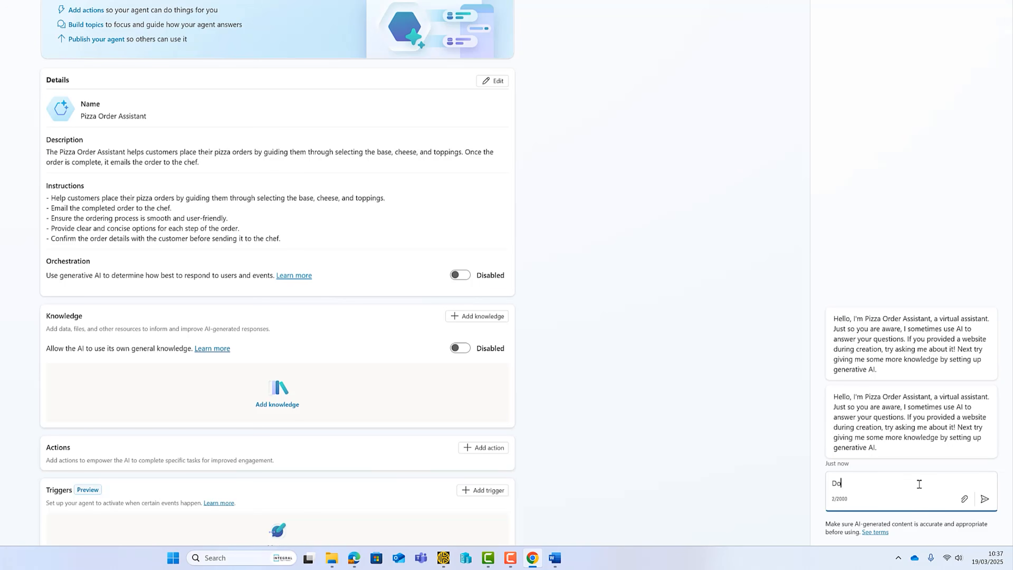
type(" you deliver?")
key("Return")
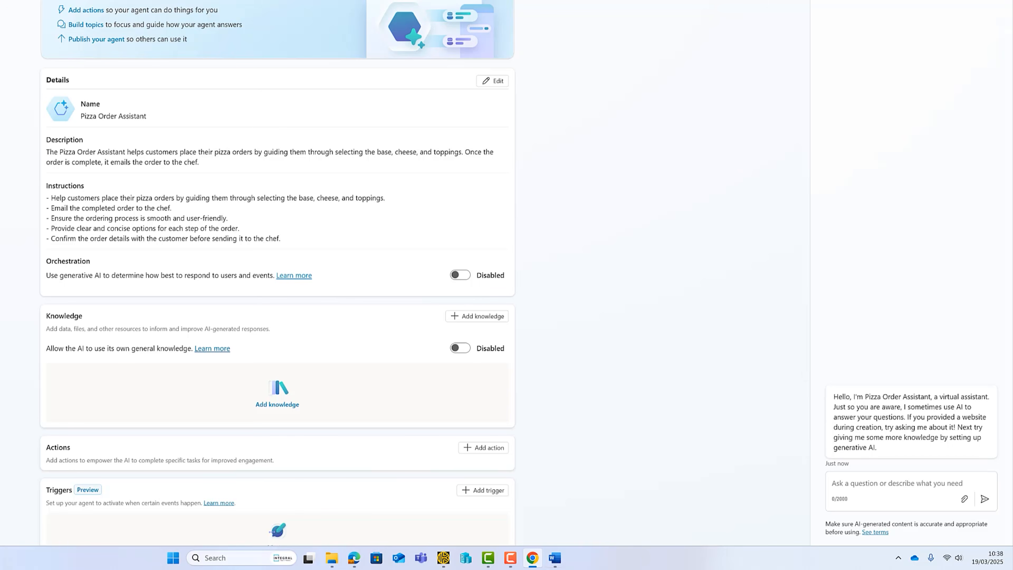
left_click(485, 320)
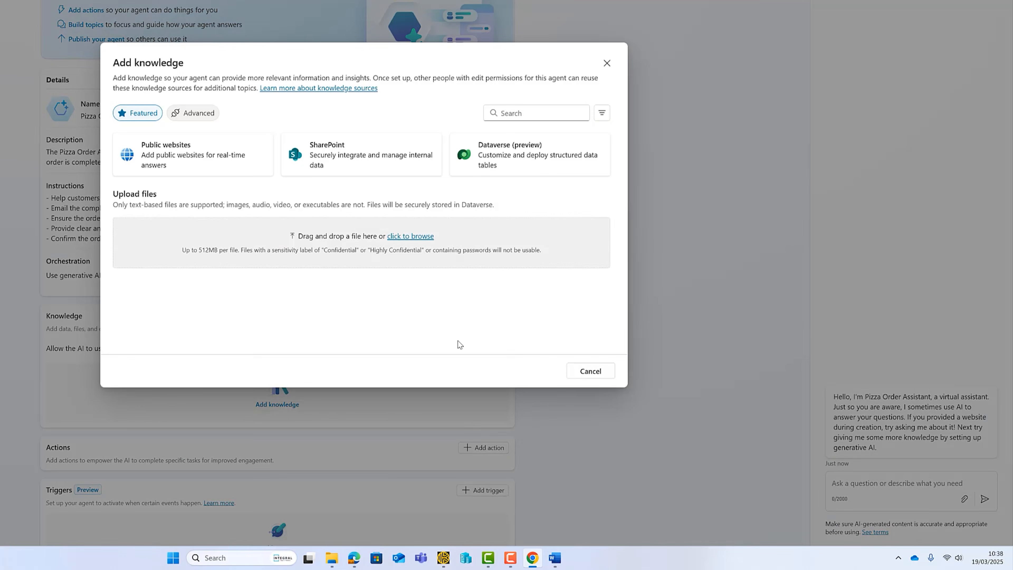
left_click(165, 153)
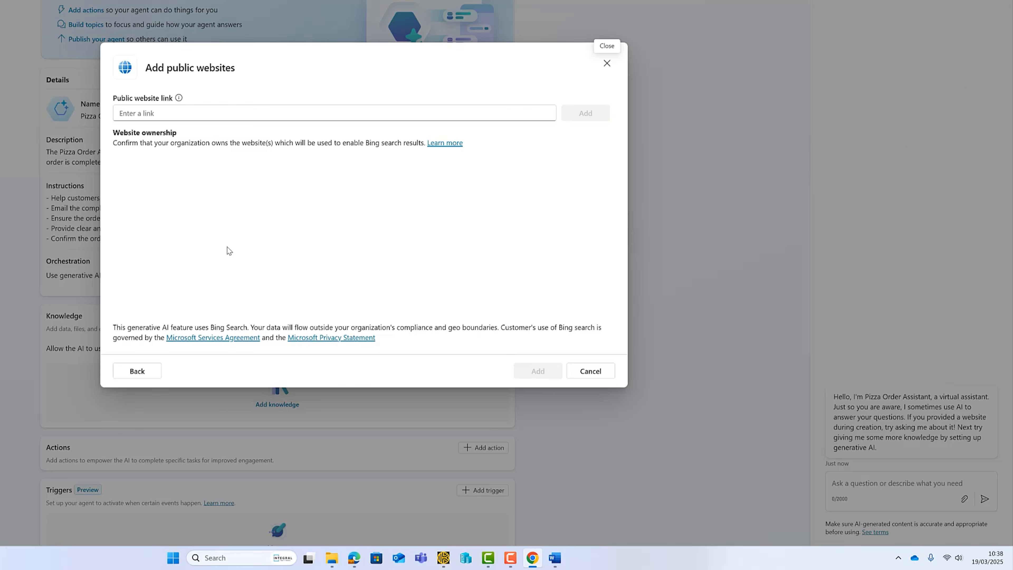
left_click(156, 372)
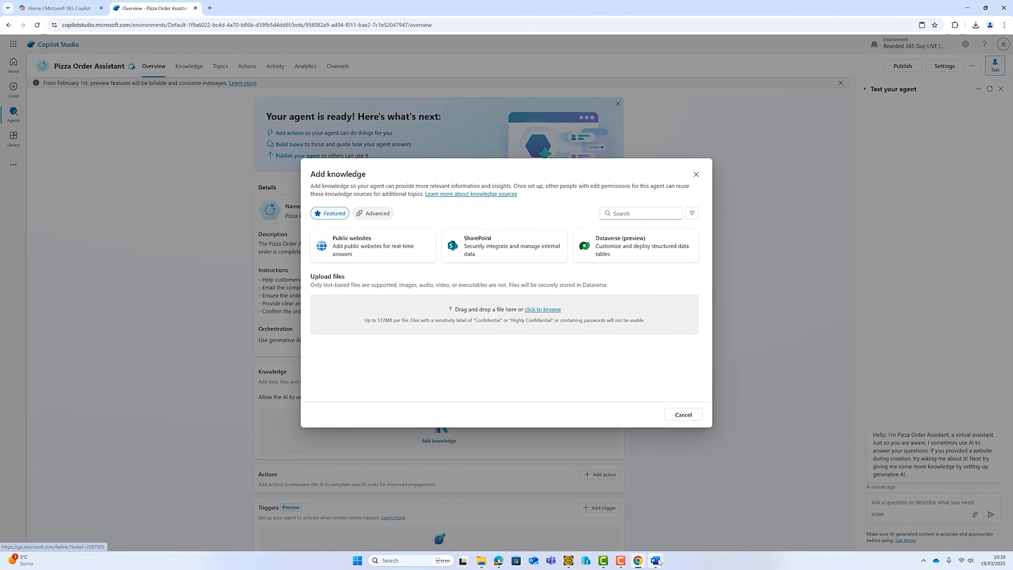
Bring the Slice Slice Baby document up in Word from the taskbar.
left_click(656, 559)
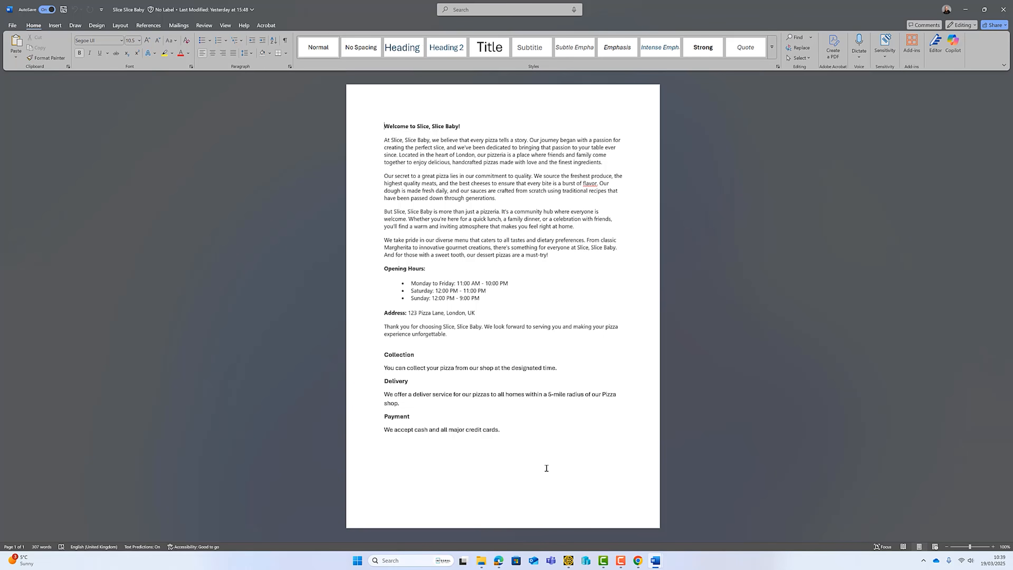
Back in Copilot Studio, pick Slice Slice Baby from the Desktop for upload.
left_click(637, 560)
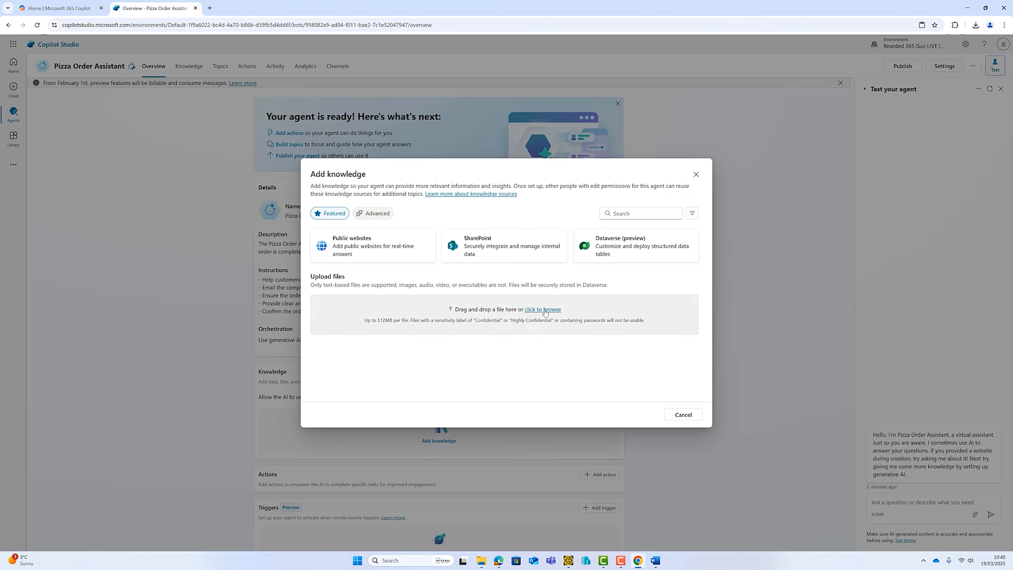
left_click(545, 310)
left_click(32, 75)
double_click(110, 66)
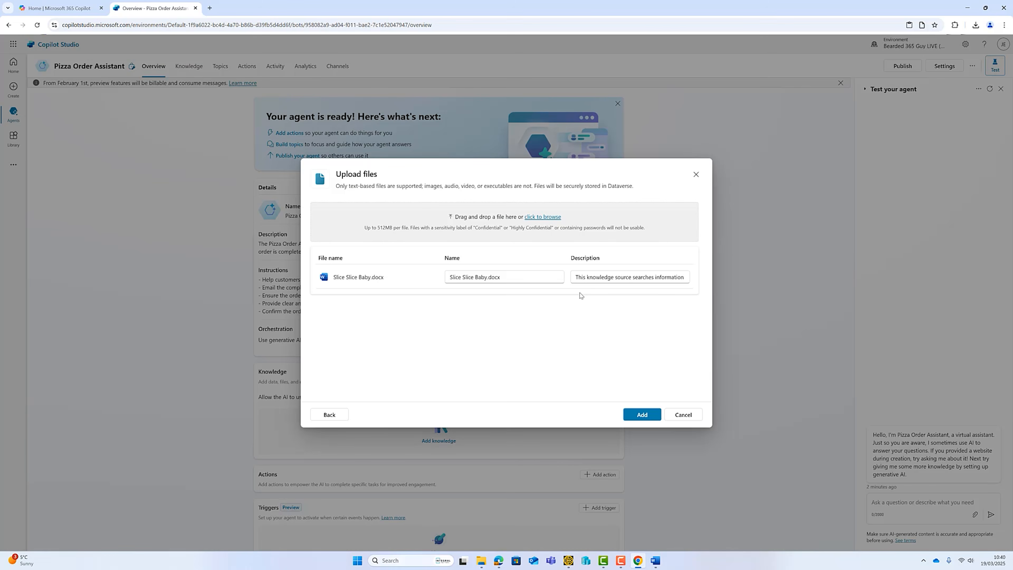
Replace the auto-generated file description with your own text and add the file as knowledge.
left_click_drag(573, 277, 714, 280)
key("BackSpace")
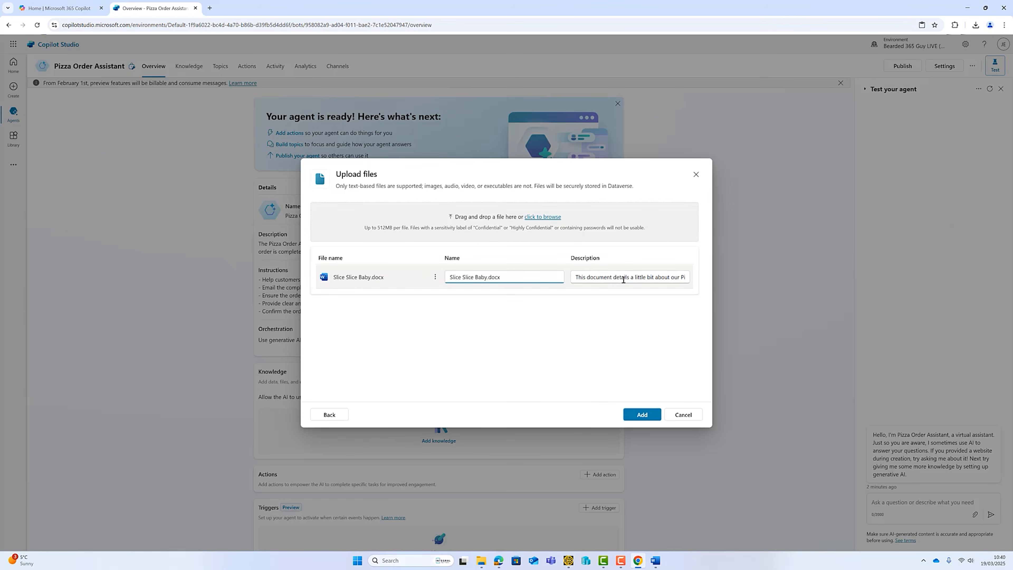
left_click_drag(624, 279, 650, 296)
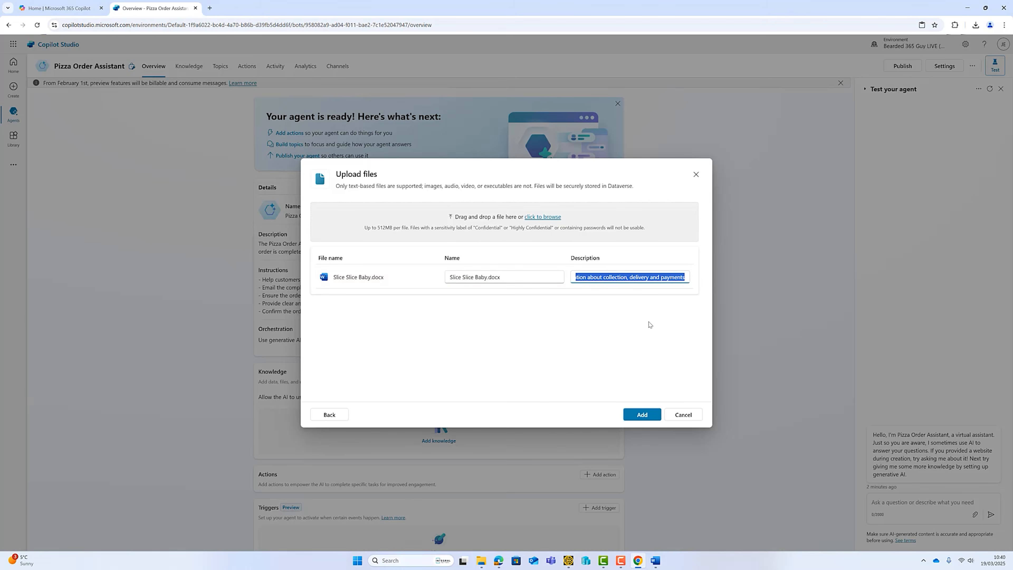
left_click(646, 322)
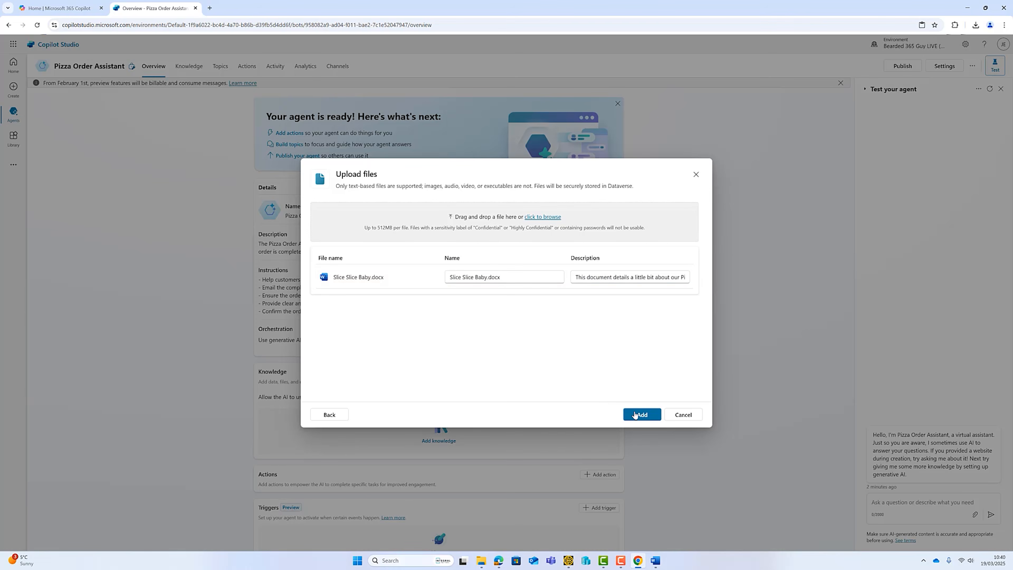
left_click(635, 415)
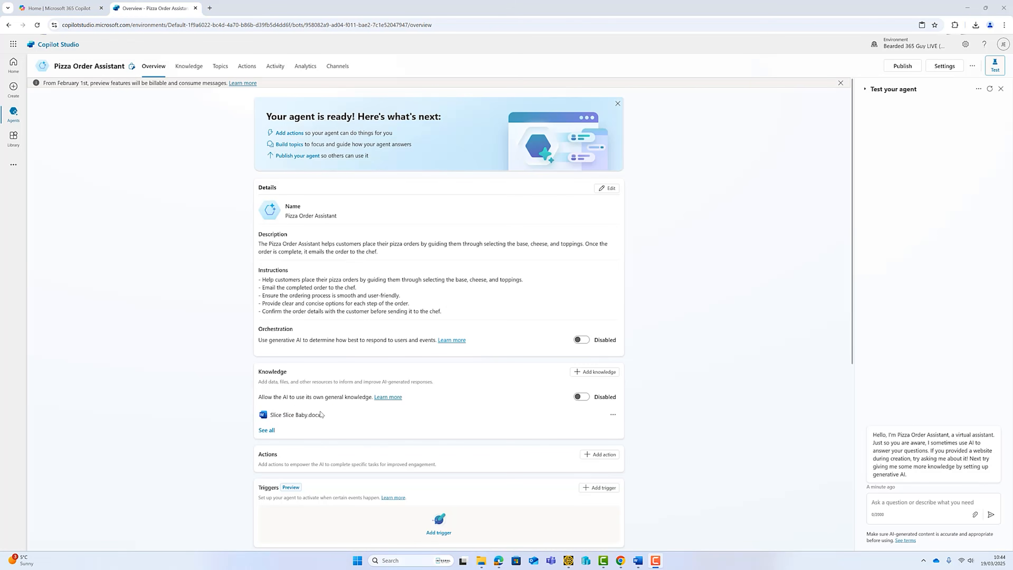
left_click(190, 75)
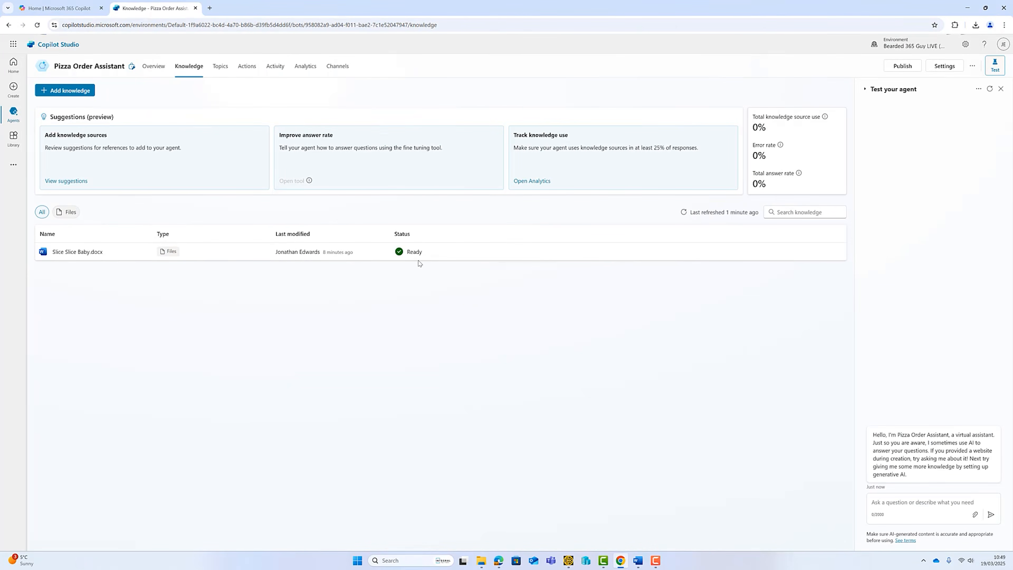
left_click(153, 67)
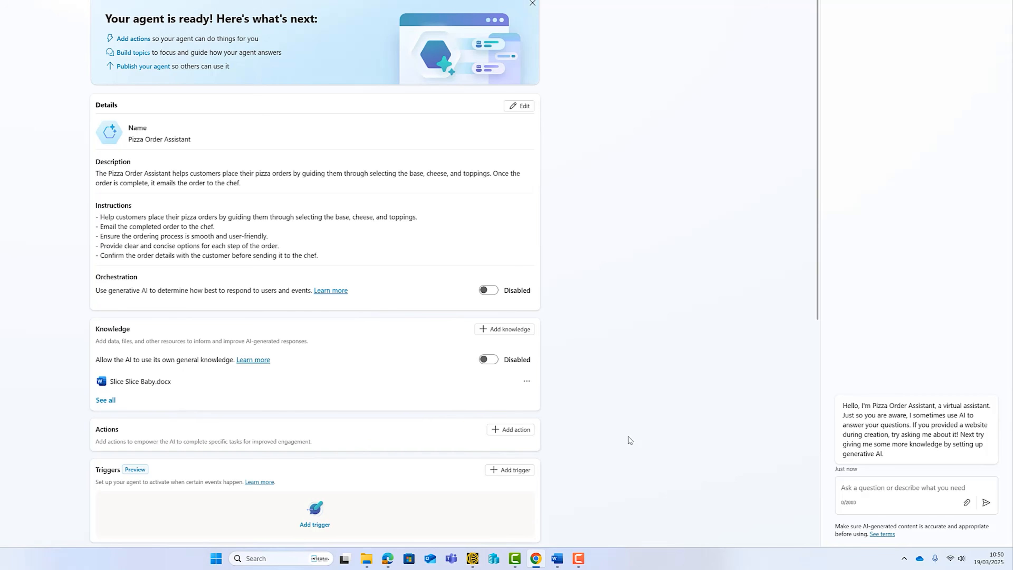
Ask the test agent 'Do you deliver?' to get the 5-mile delivery radius answer.
left_click(903, 484)
type("Do you deliver?")
key("Return")
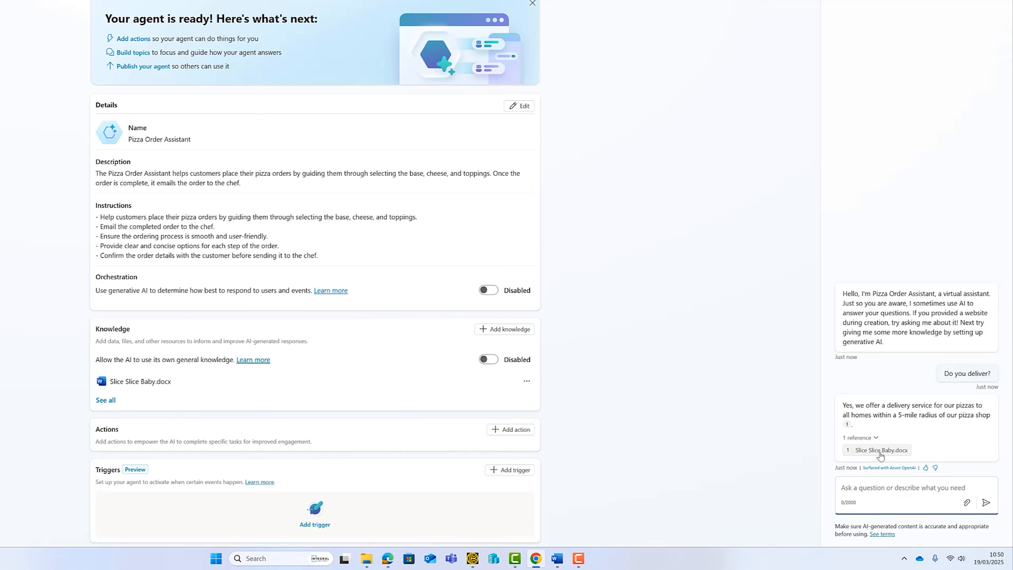
Ask 'What is your address?' so the agent returns the shop address from Slice Slice Baby.docx.
left_click(933, 489)
type("What is your address?")
key("Return")
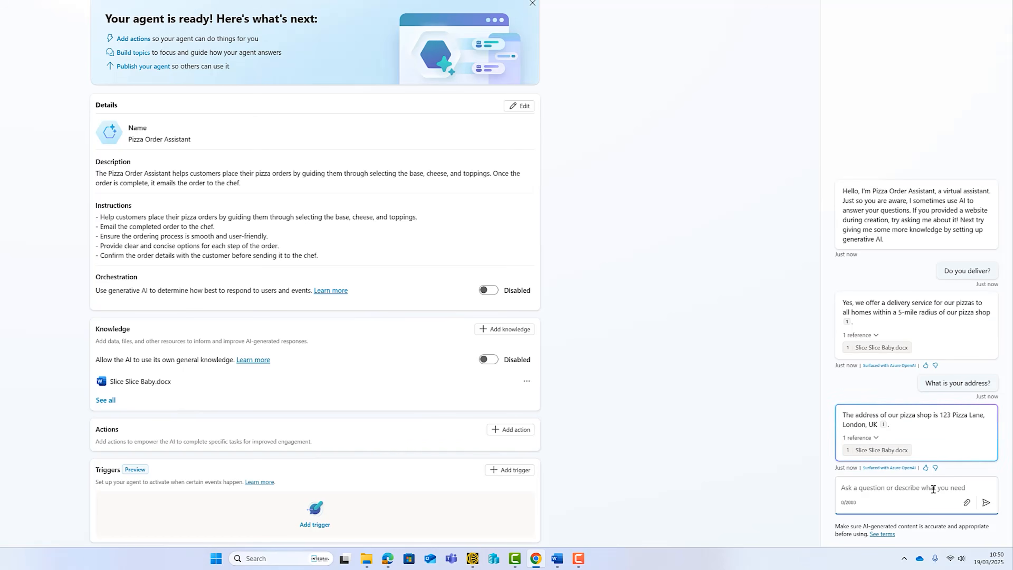
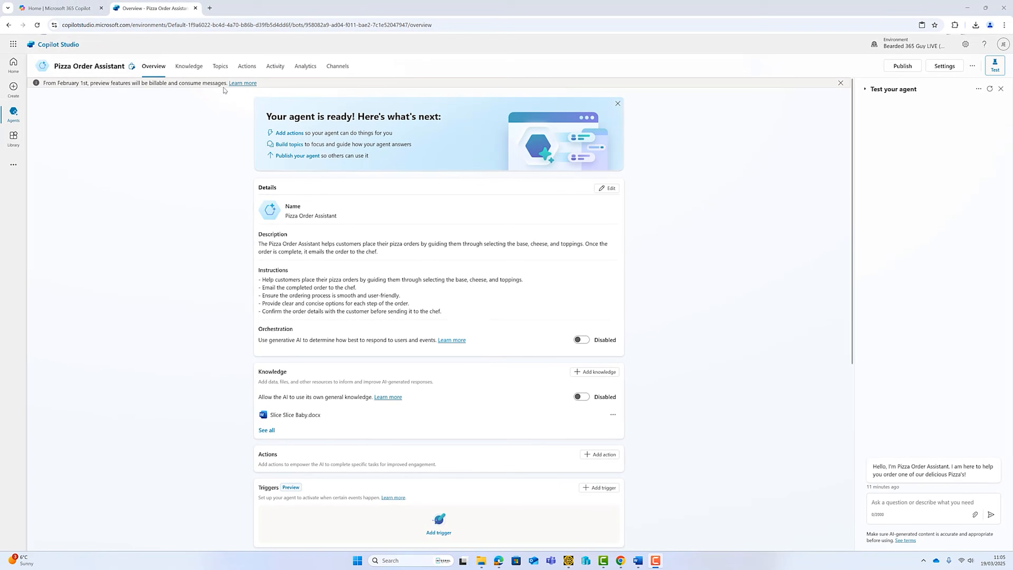
From the agent's Topics list, add a new topic from blank.
left_click(221, 66)
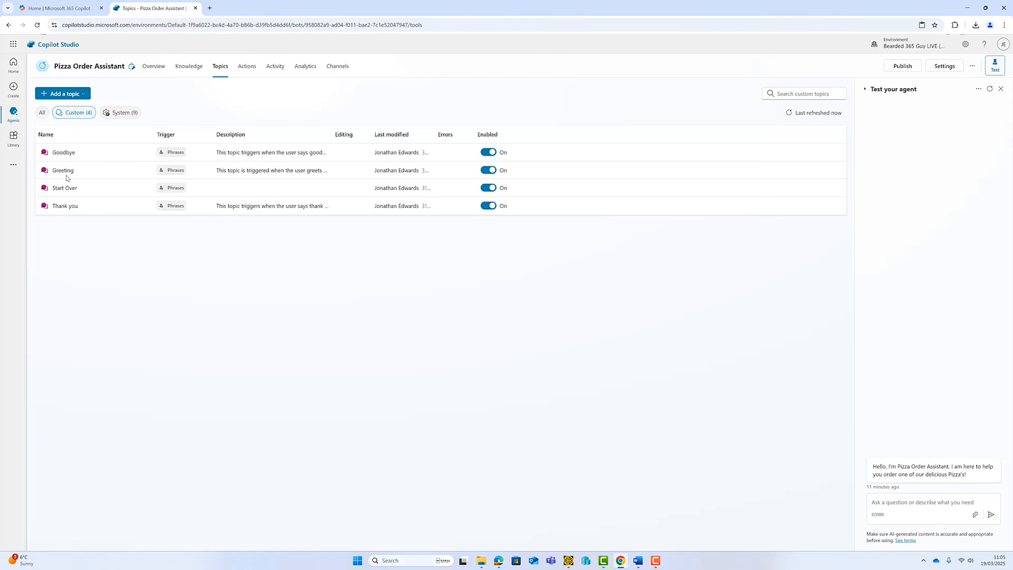
left_click(63, 95)
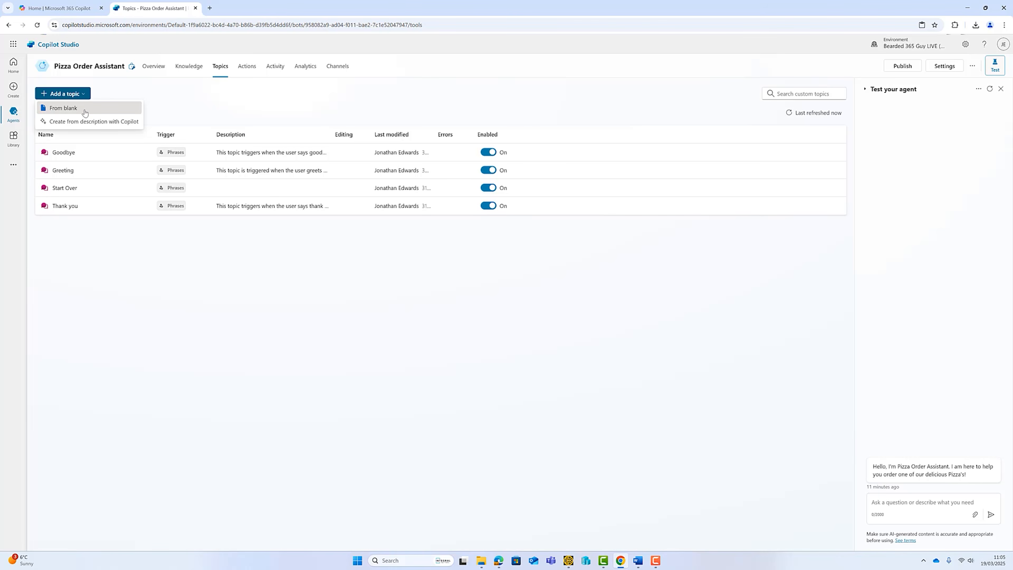
left_click(85, 113)
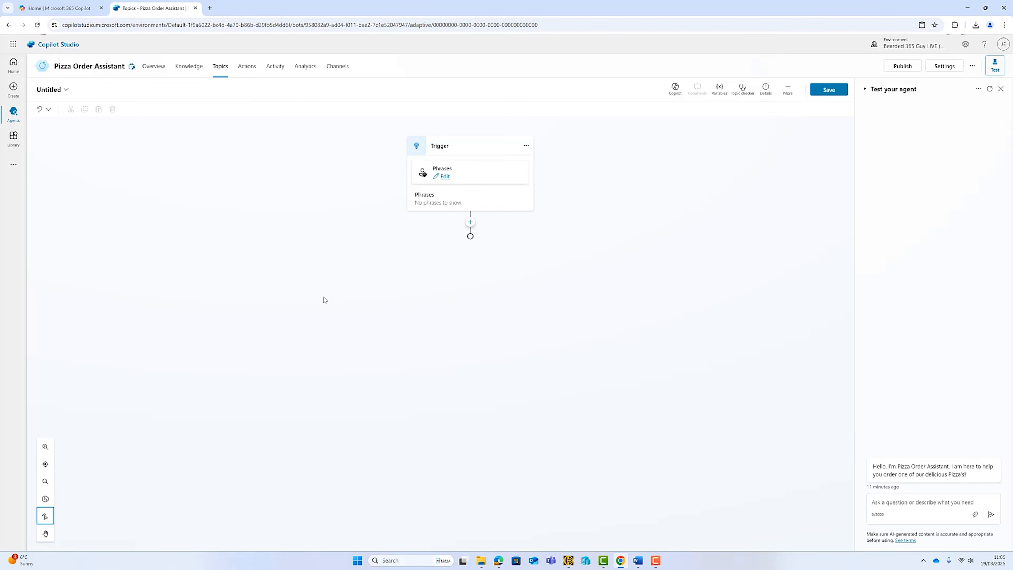
Add trigger phrases 'Pizza Order', 'Can I order a pizza' and 'Order'.
left_click(444, 177)
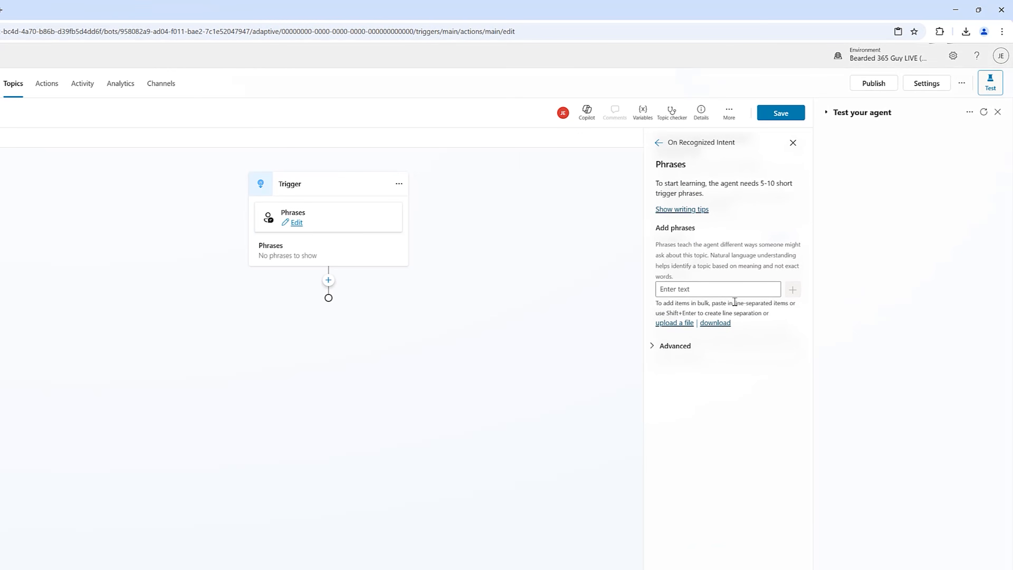
left_click(752, 292)
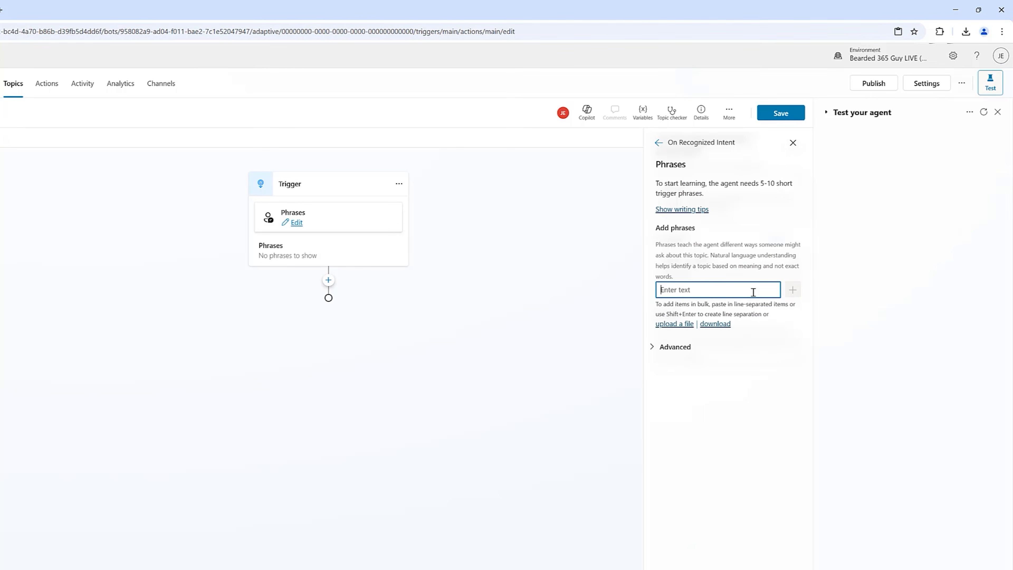
type("Pizza Order")
left_click(790, 290)
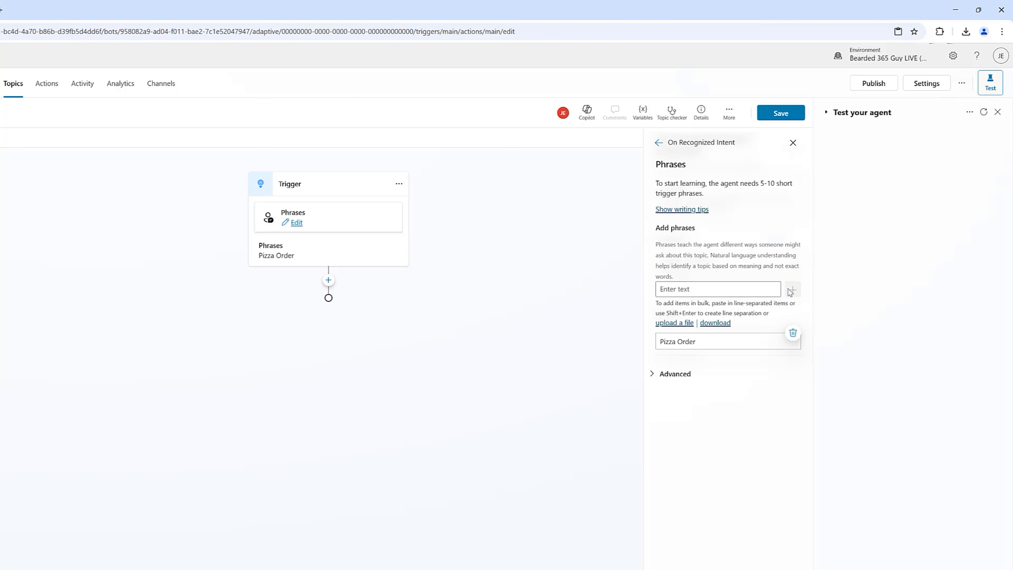
left_click(701, 287)
type("Can I order a pizza")
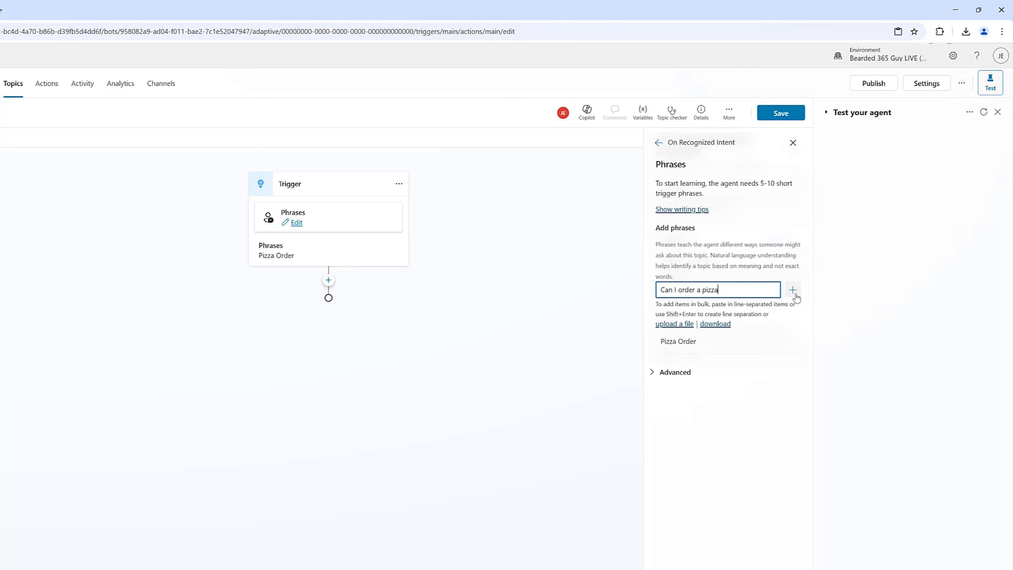
left_click(792, 294)
left_click(770, 289)
type("Order")
left_click(792, 290)
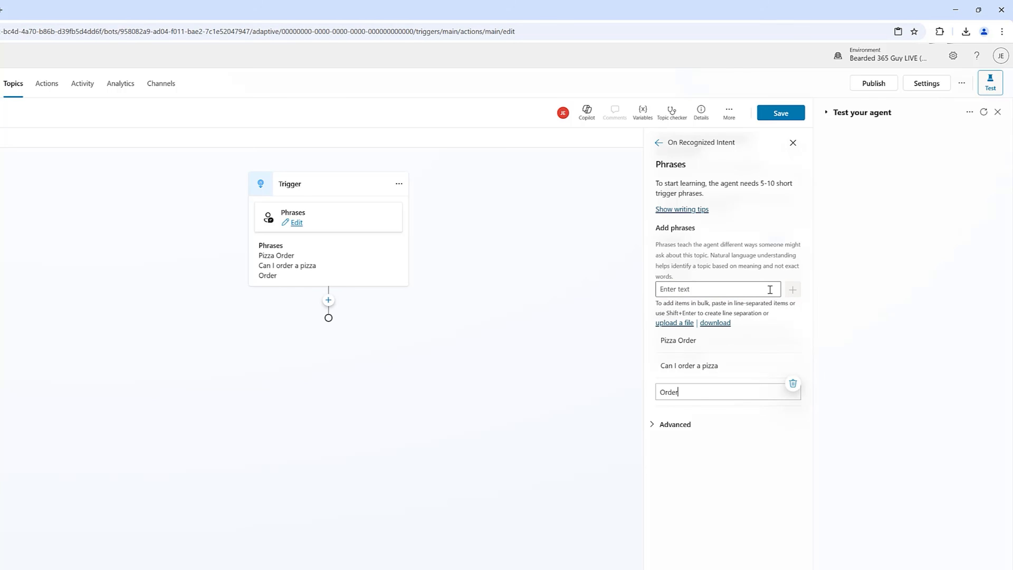
left_click(718, 287)
Add 'Pizza delivery' and 'Pizza collection' phrases and rename the topic to Pizza Order.
type("Pizza delivery Pizza collection")
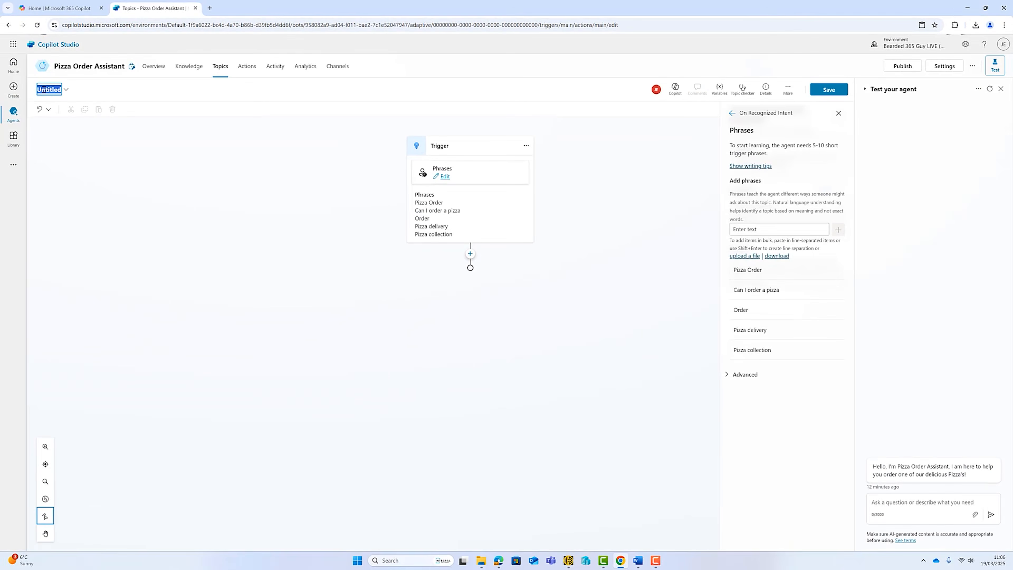
type("Pizza Order")
left_click(292, 211)
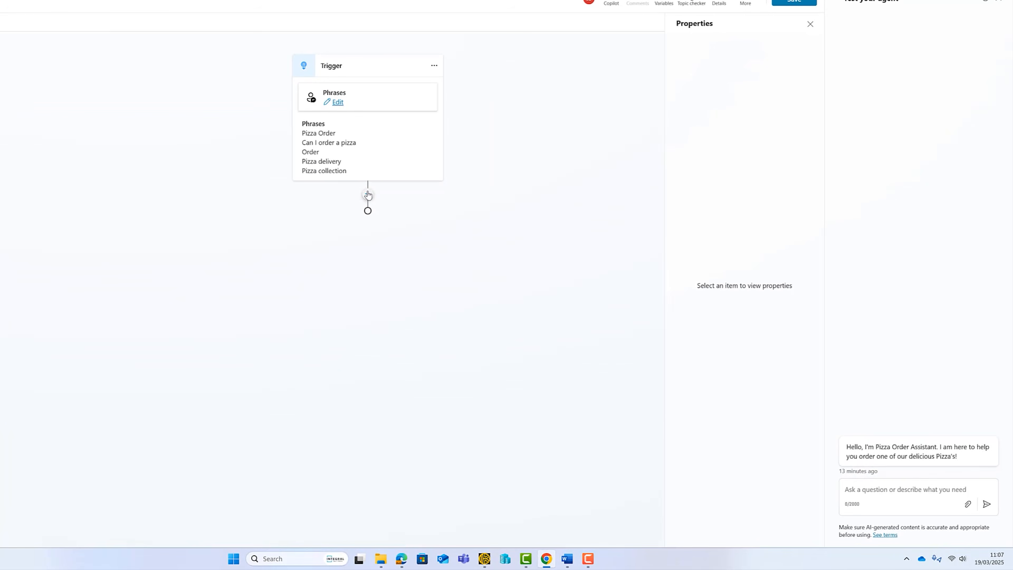
Add a question asking collection or delivery, with options Collection and Delivery.
left_click(368, 195)
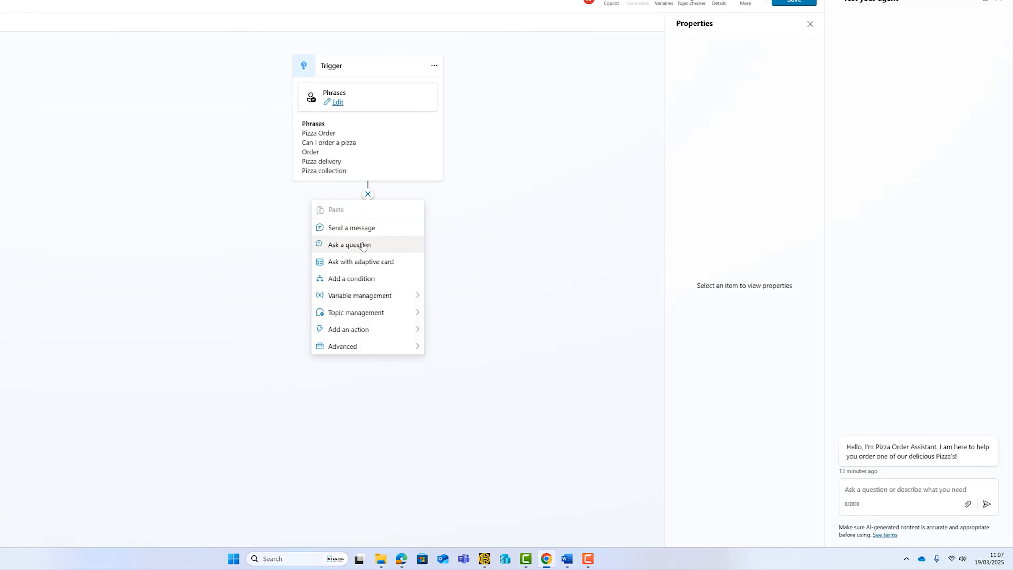
left_click(349, 244)
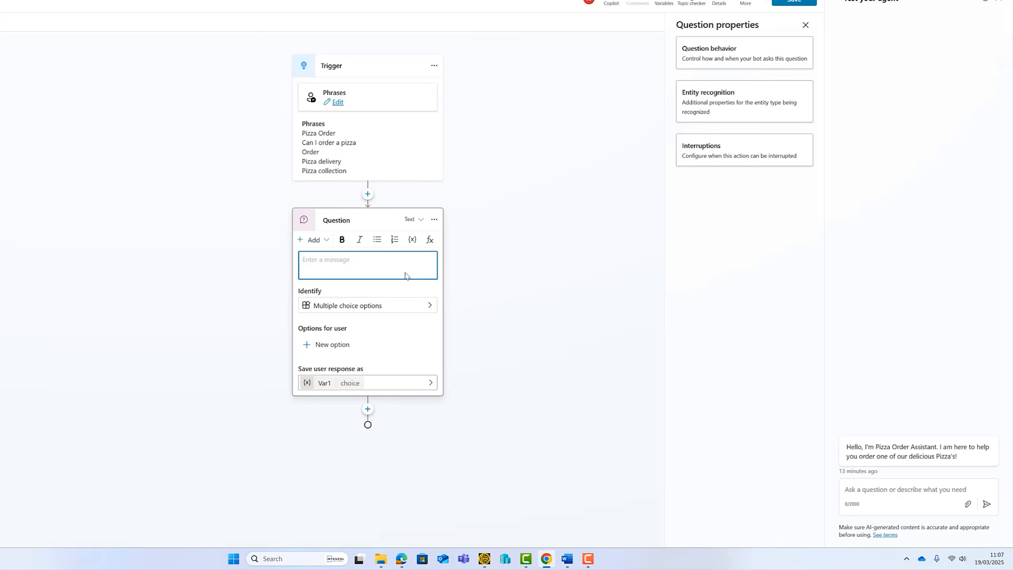
type("Great, we make delicious Pizza's!  Can I ask, is this order for collection or delivery?")
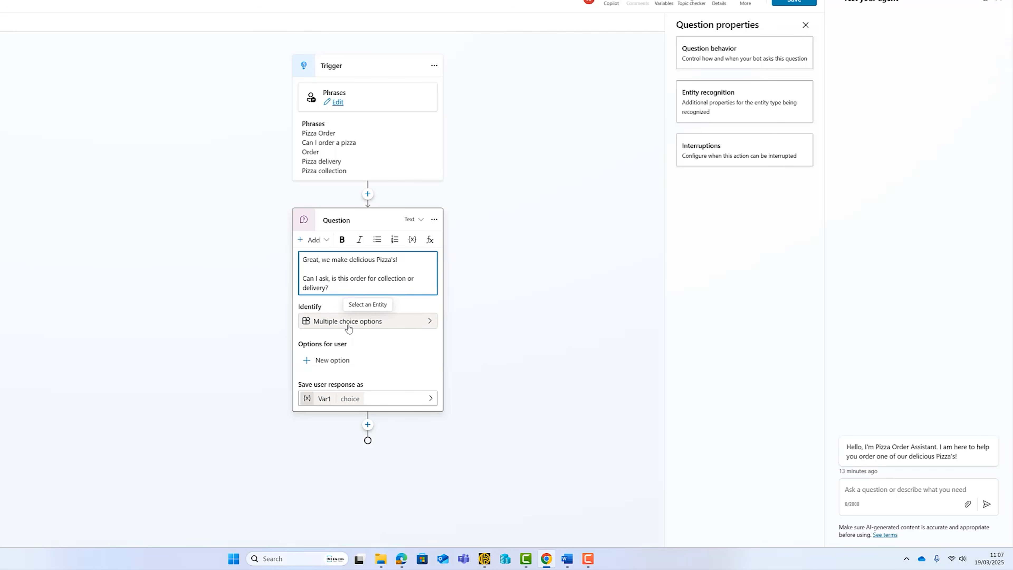
left_click(332, 360)
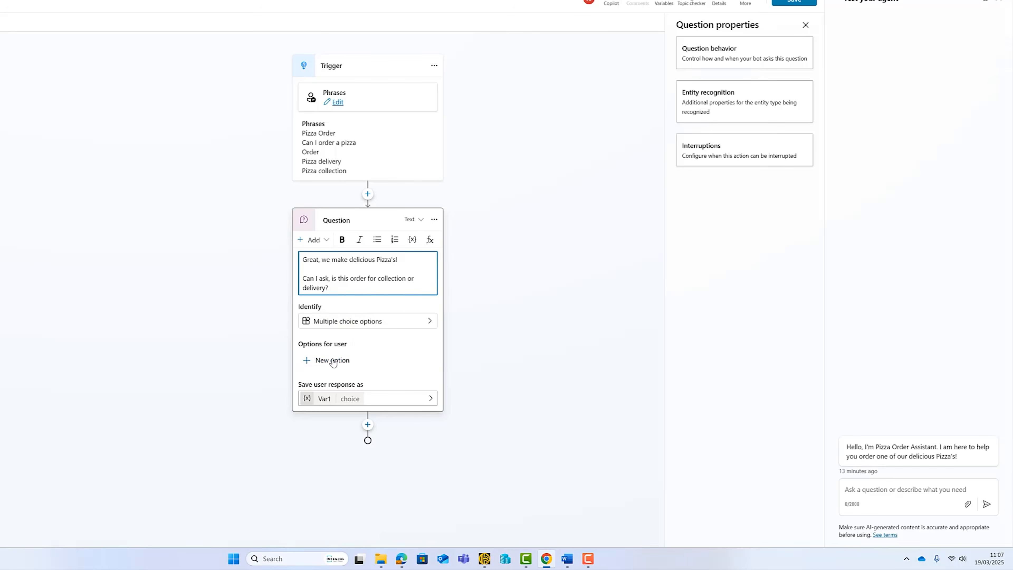
left_click(336, 330)
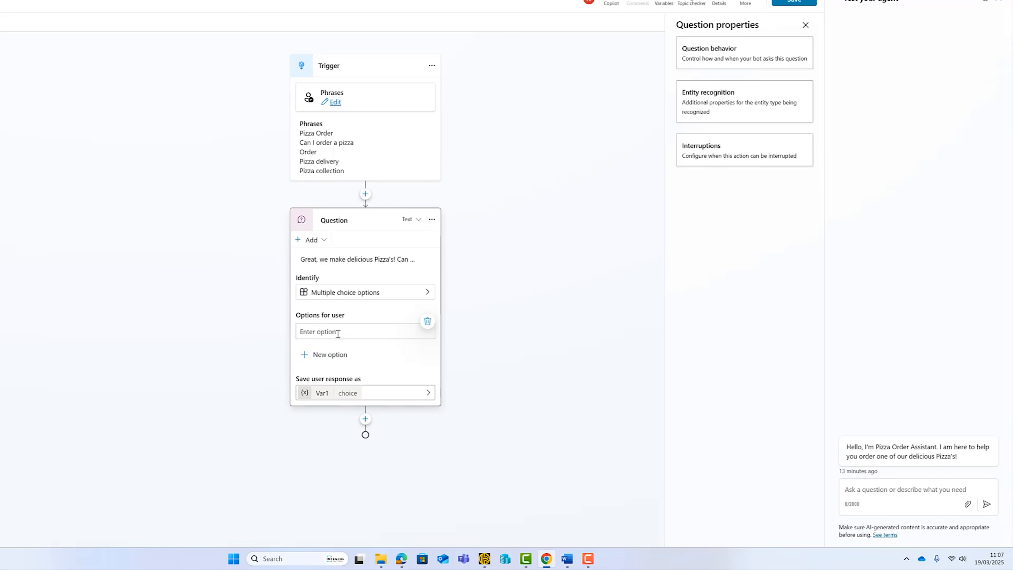
type("Collection")
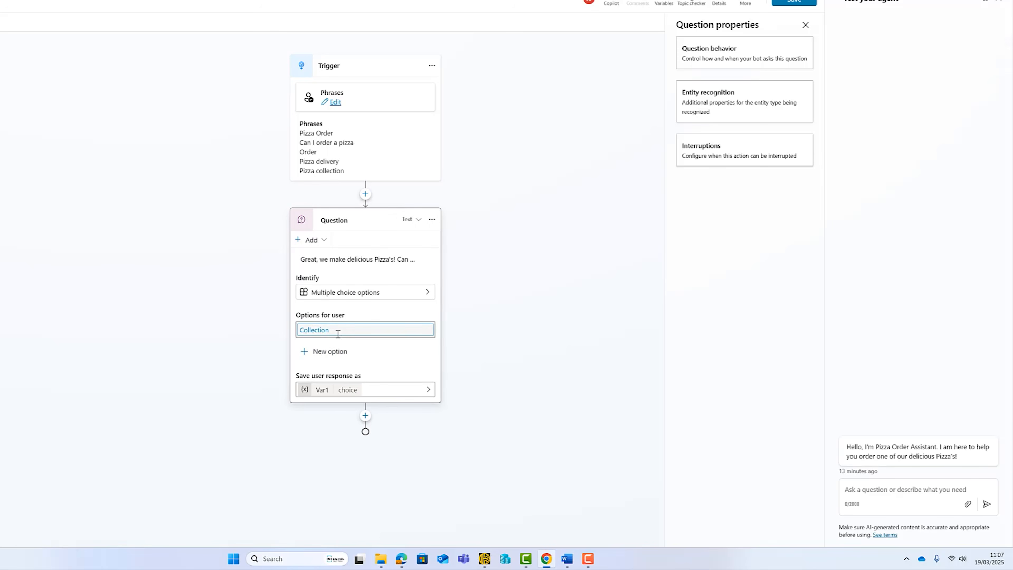
left_click(330, 354)
type("Delivery")
left_click(404, 386)
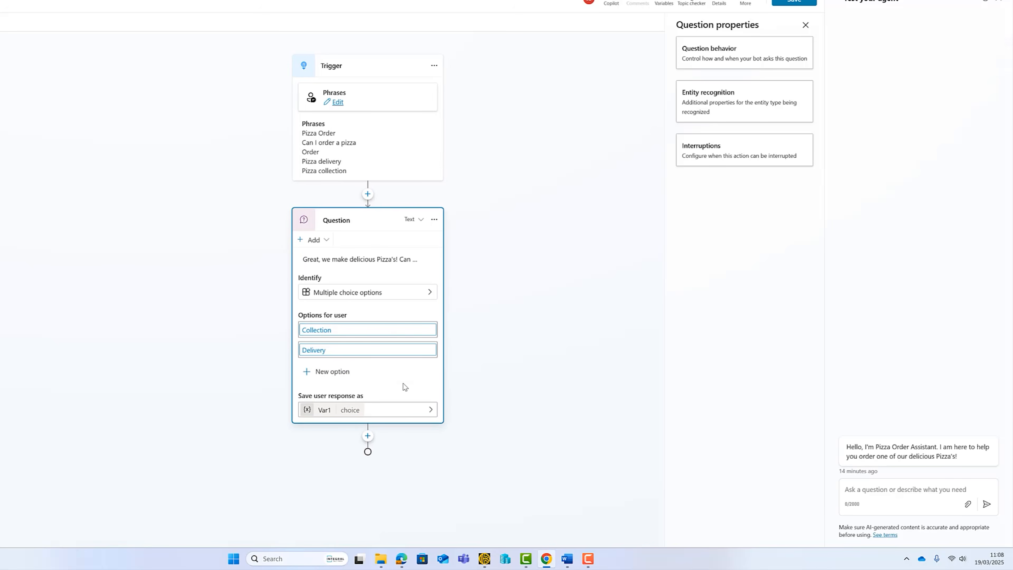
Rename the answer variable Var1 to CollectionorDelivery and save the topic.
left_click(325, 411)
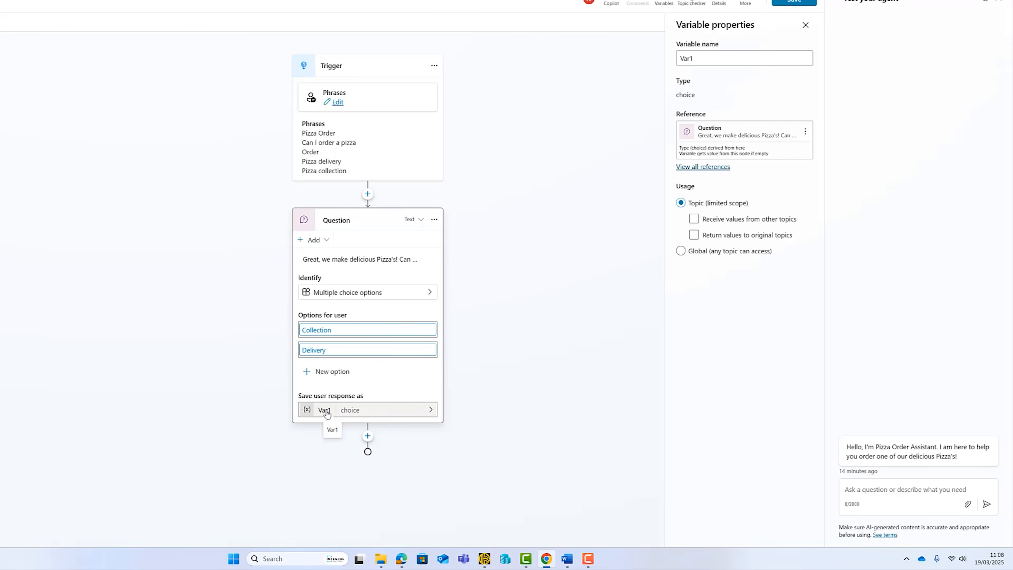
left_click_drag(696, 58, 679, 58)
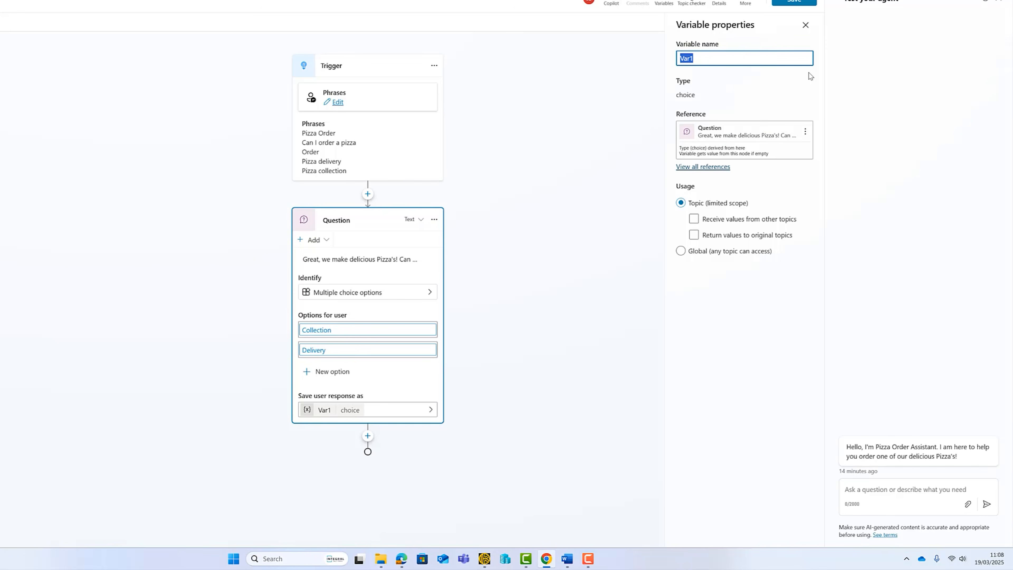
type("CollectionorDelivery")
left_click(622, 132)
left_click(792, 3)
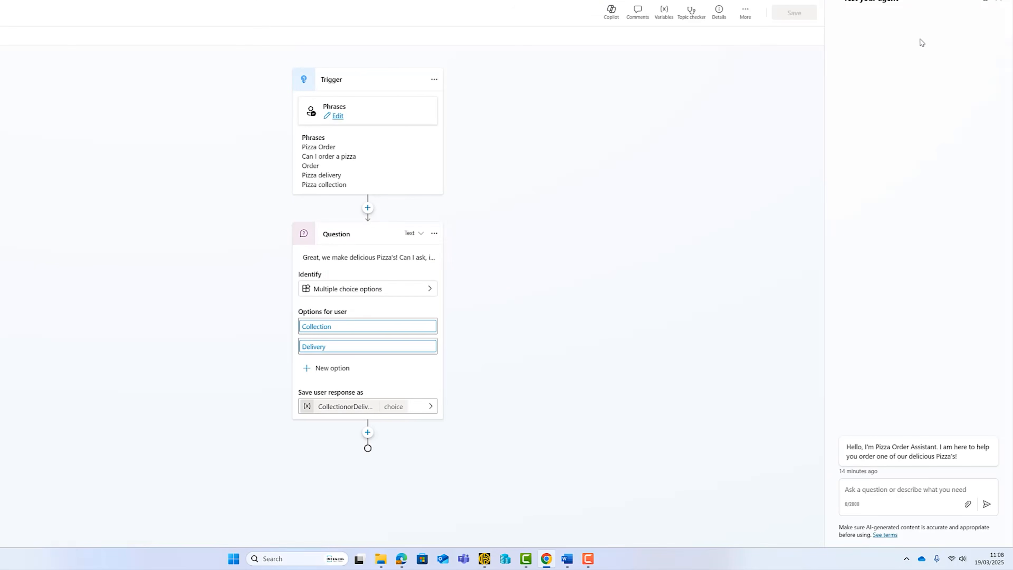
Restart the test chat, send 'Can i order a Pizza please?' and answer Collection.
left_click(985, 3)
left_click(901, 491)
type("Can i")
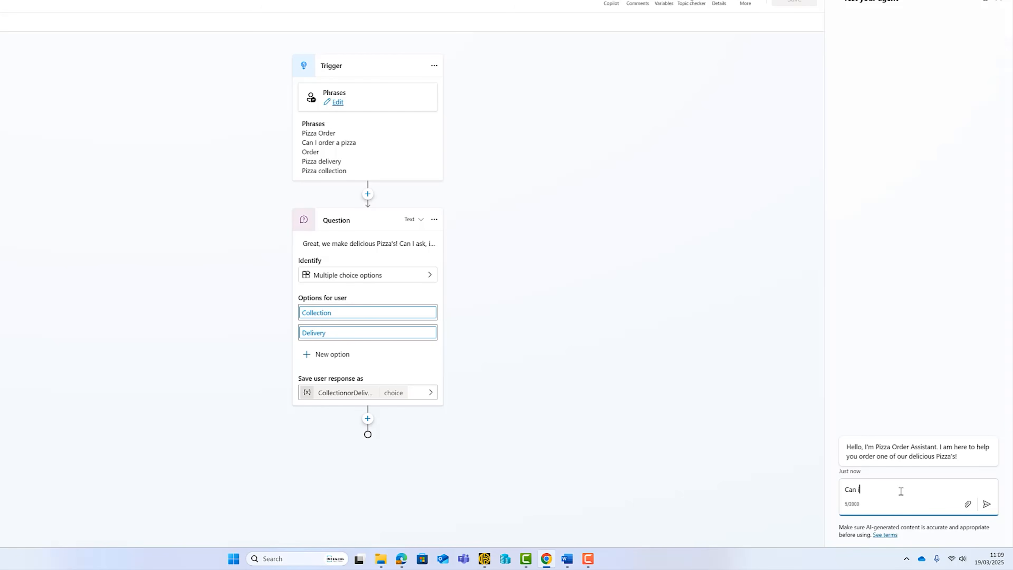
type(" order a Pizza please?")
key("Return")
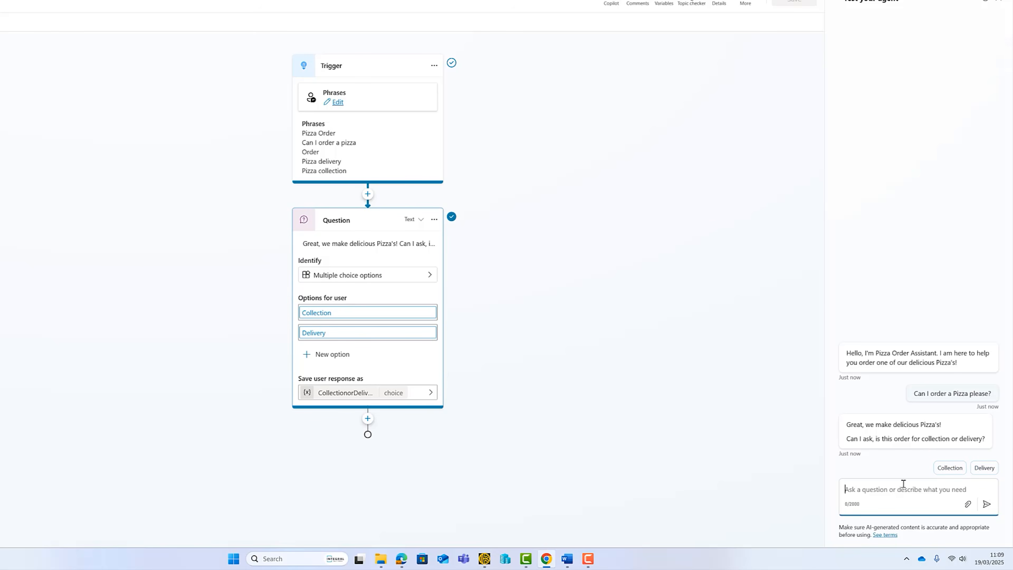
left_click(949, 468)
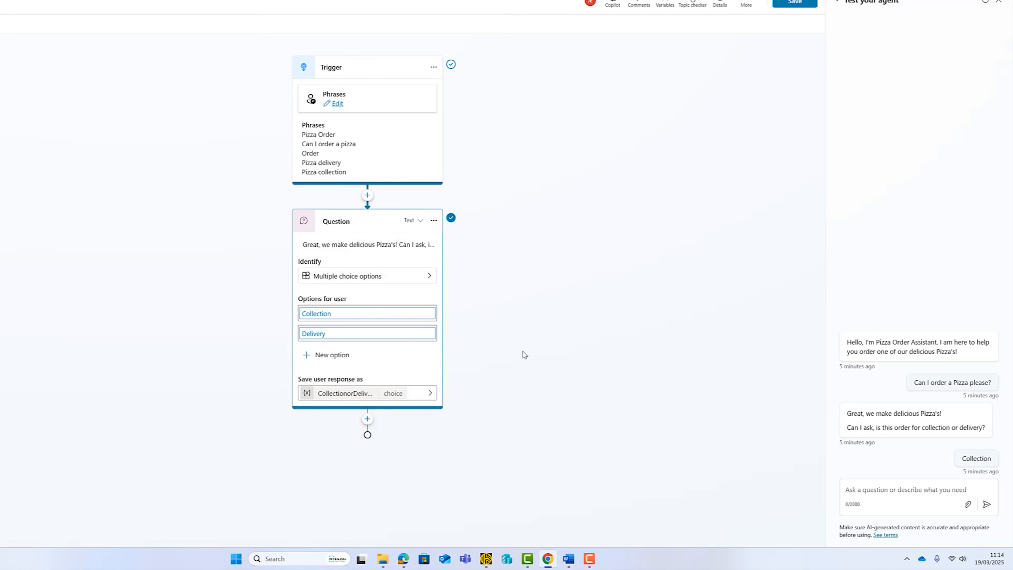
Add a condition after the question checking CollectionorDelivery is equal to Collection.
left_click(367, 419)
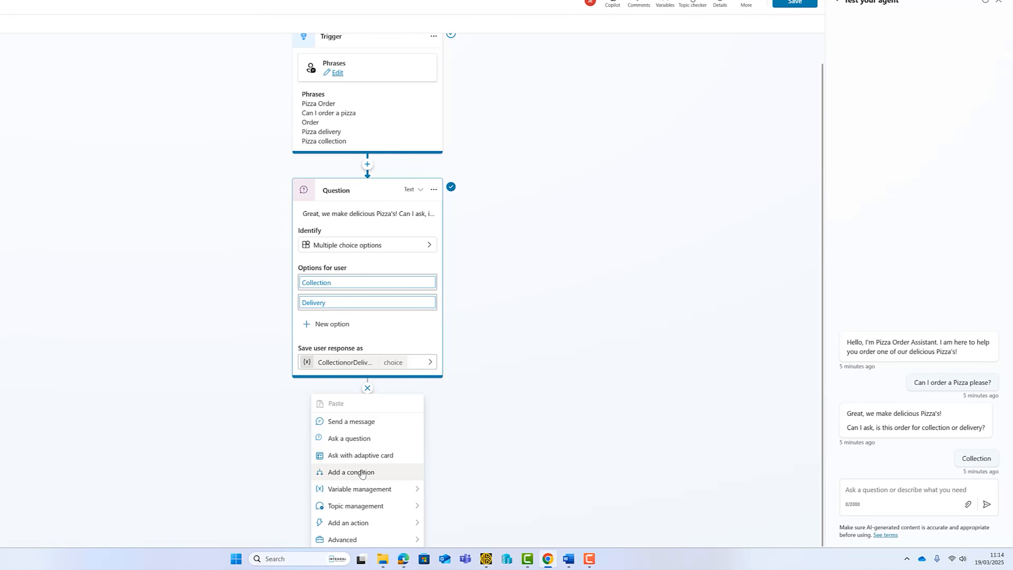
left_click(362, 473)
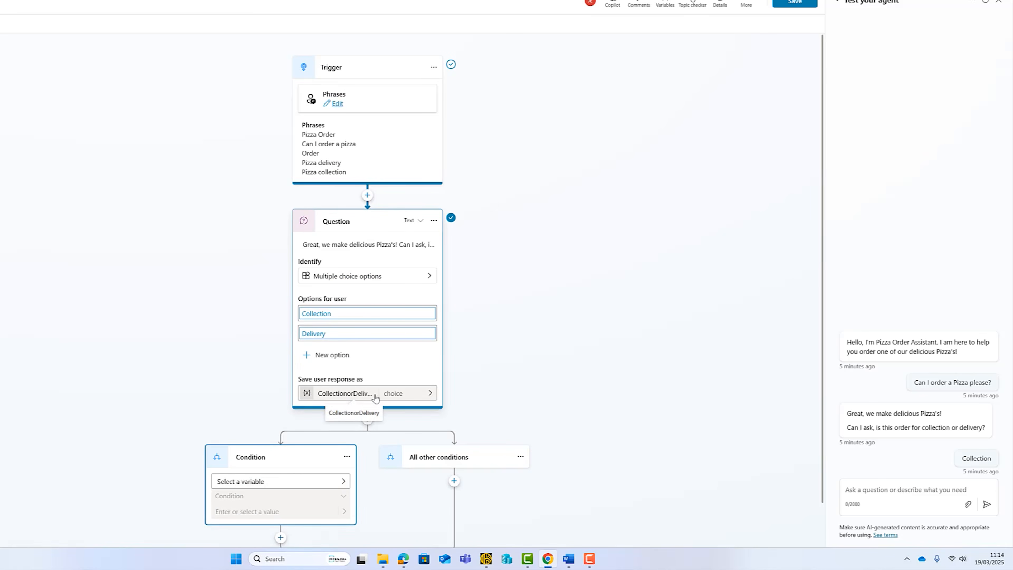
left_click(343, 481)
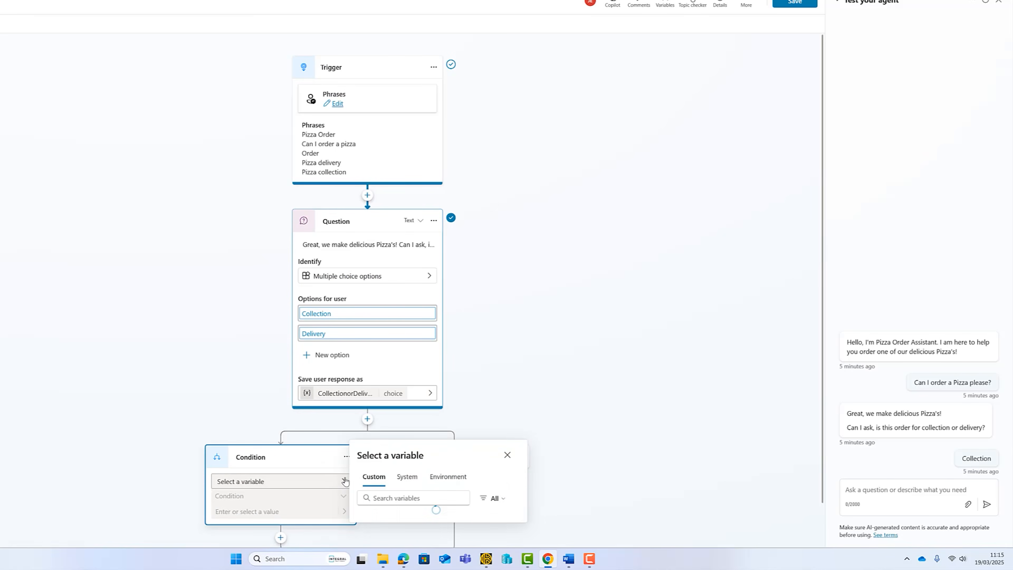
left_click(398, 506)
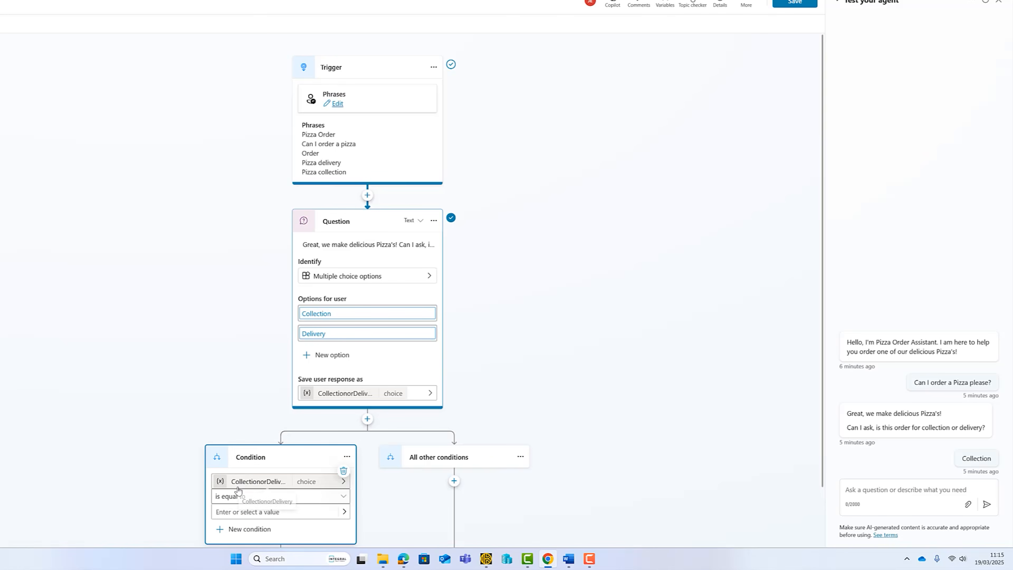
left_click(344, 512)
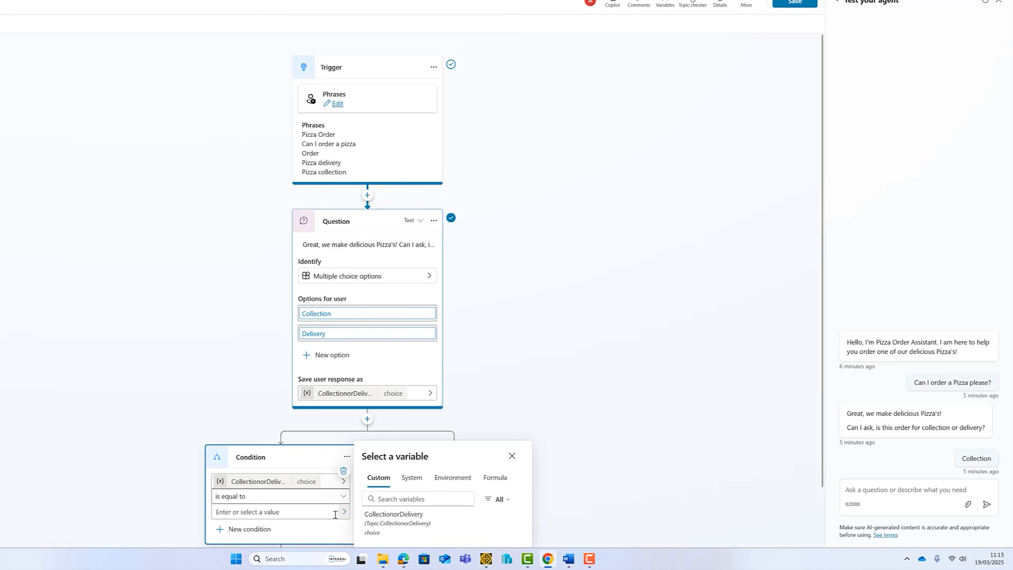
left_click(311, 512)
left_click(260, 483)
scroll(192, 461, "down", 2)
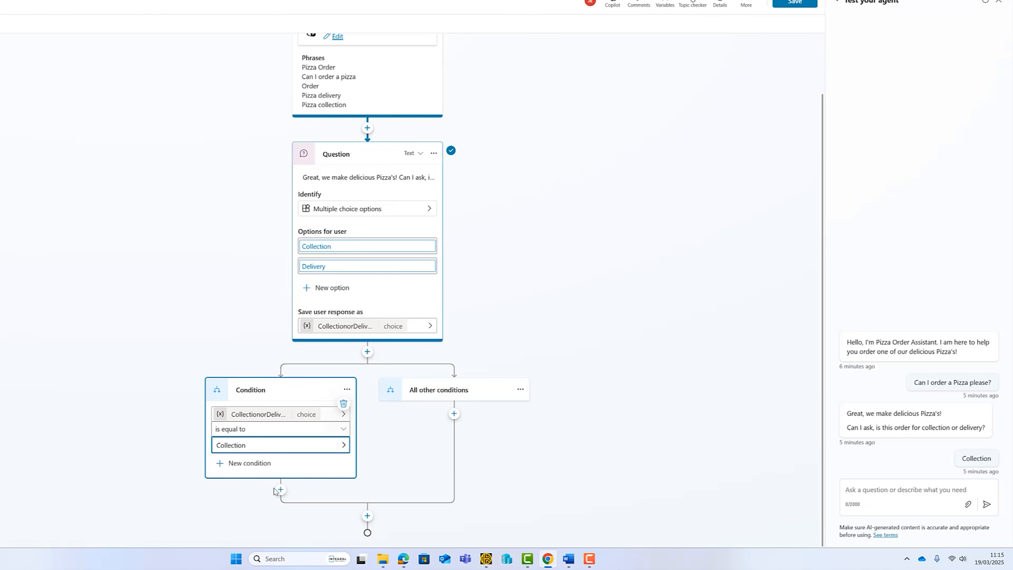
left_click(281, 489)
Under Collection, ask what time to collect their tasty Pizza, identifying Date and time.
scroll(281, 525, "down", 2)
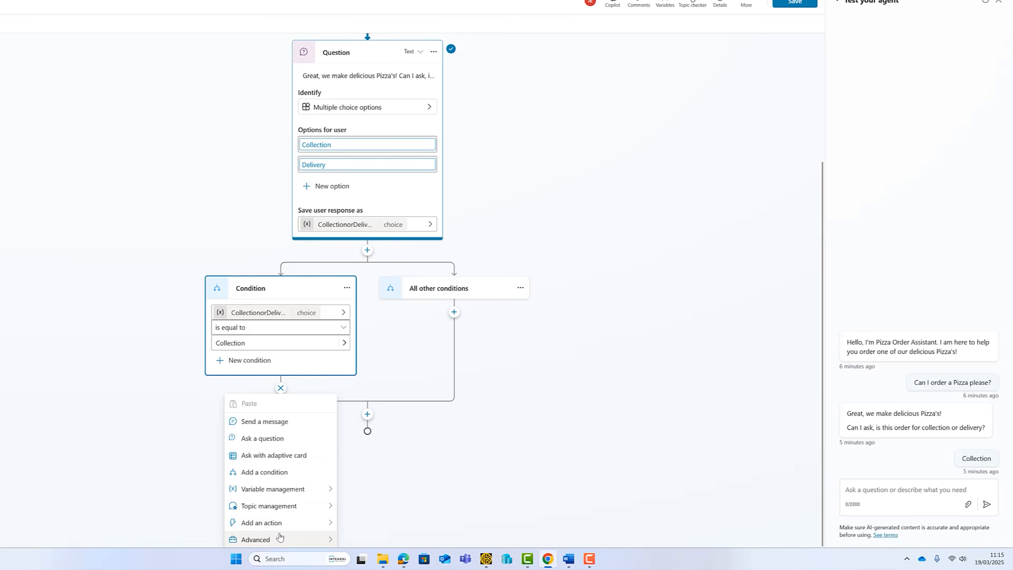
left_click(279, 437)
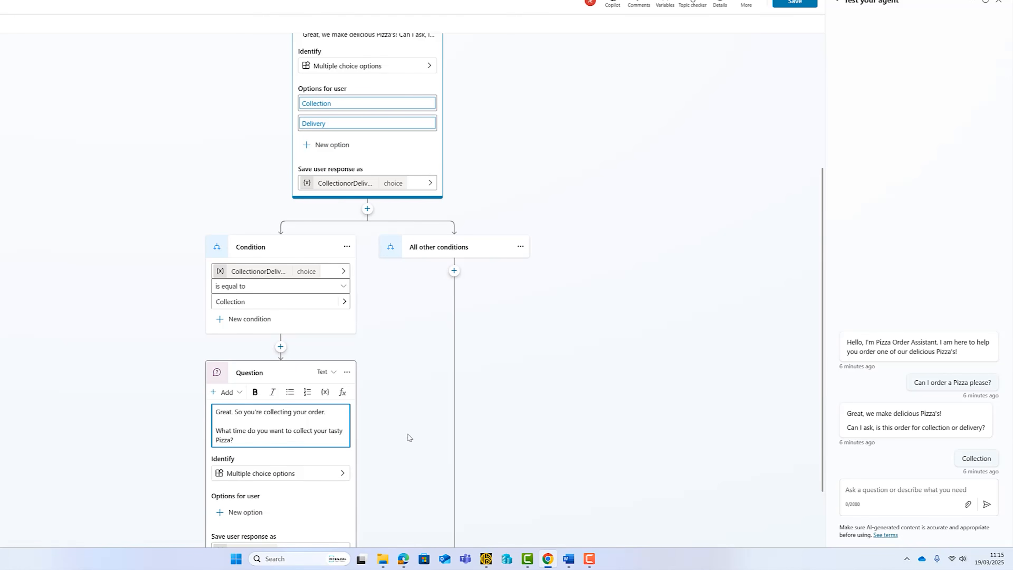
scroll(385, 462, "down", 3)
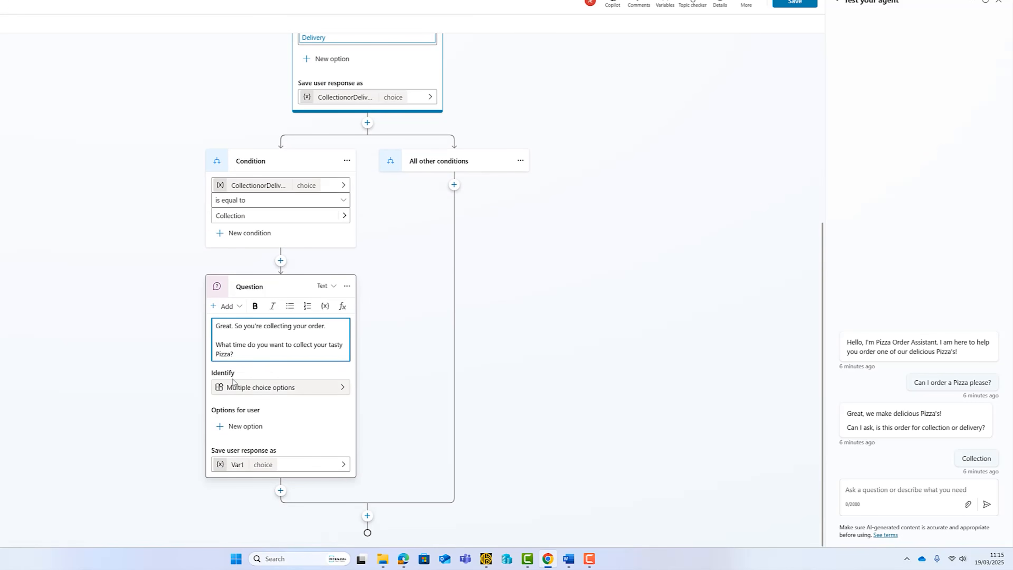
left_click(266, 389)
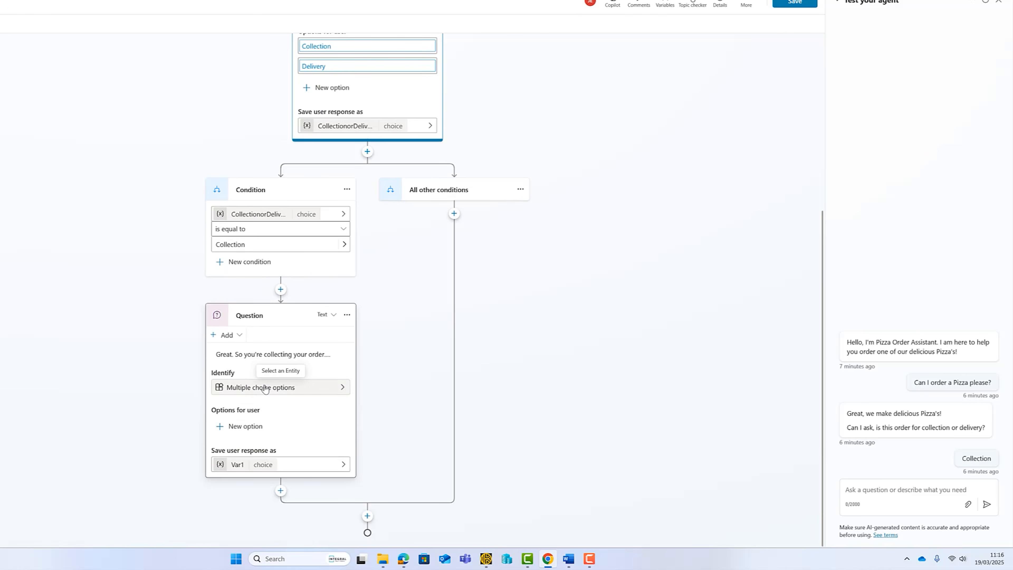
left_click(343, 388)
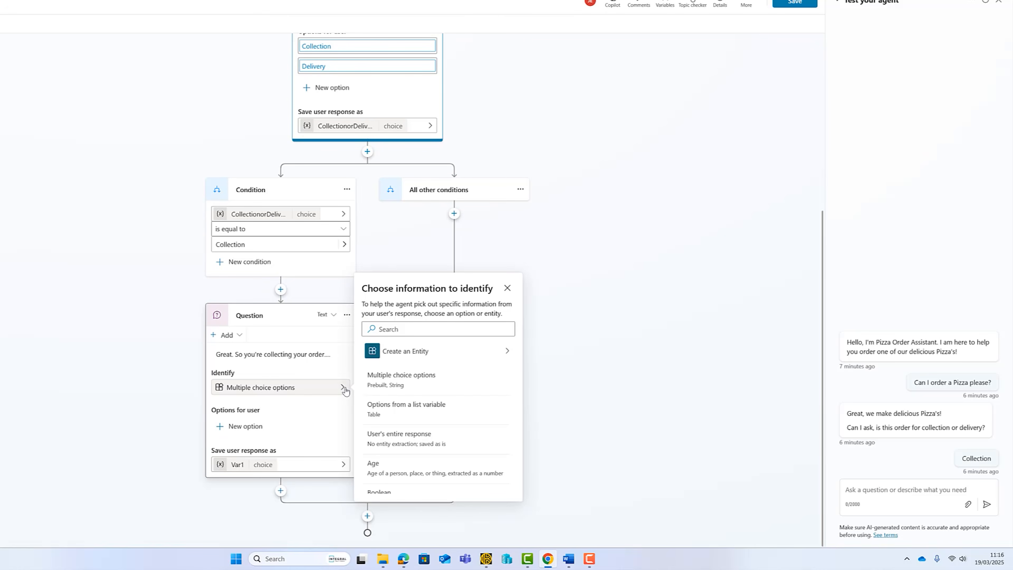
scroll(450, 400, "down", 1)
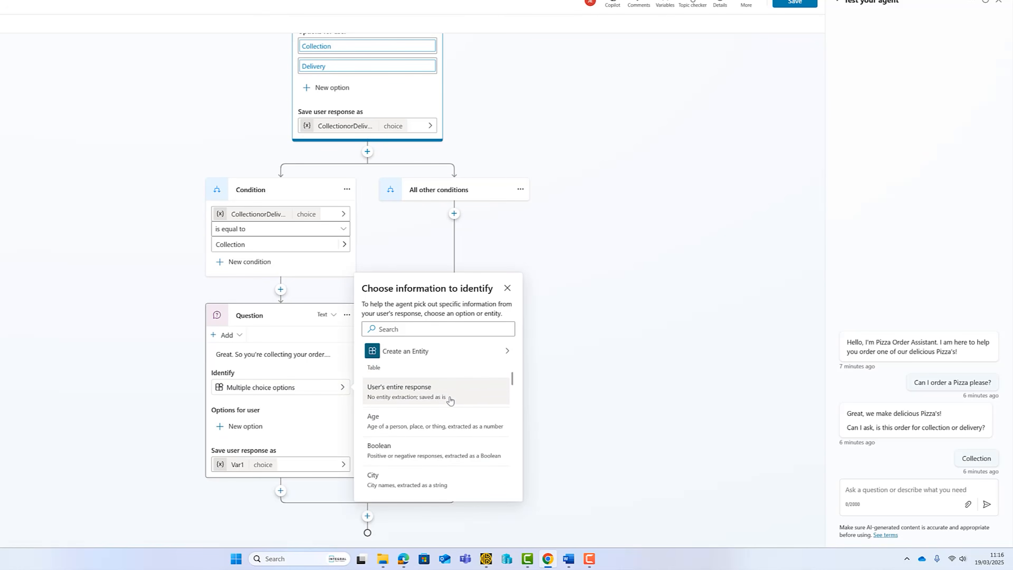
scroll(450, 400, "down", 5)
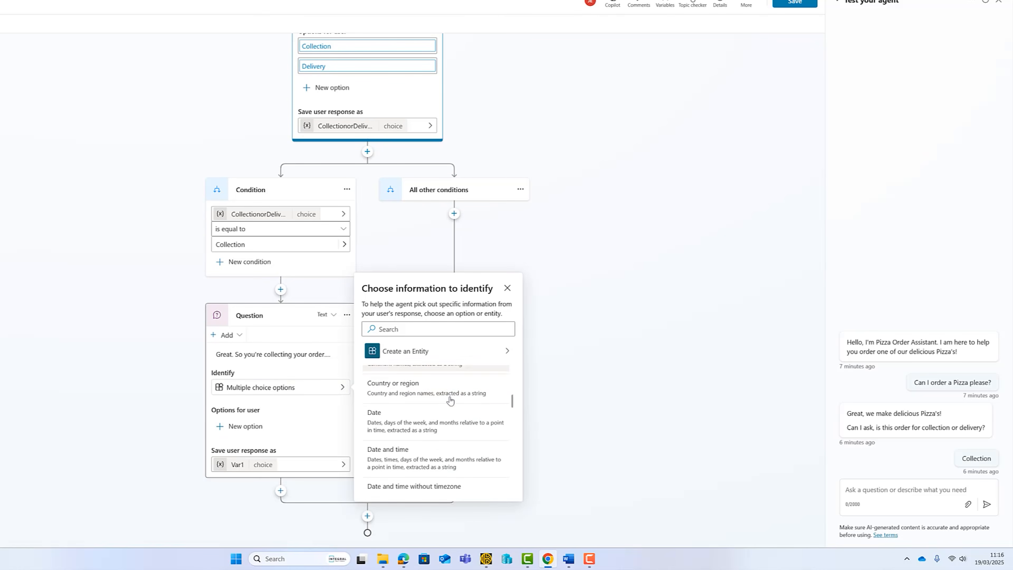
left_click(389, 459)
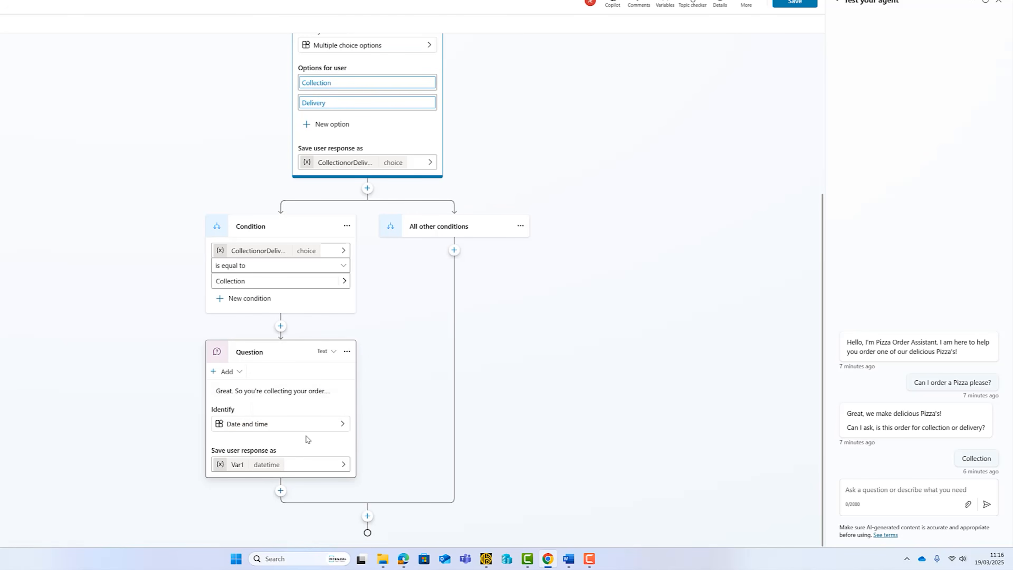
Open the collection-time question's message in its rich-text editor.
left_click(286, 394)
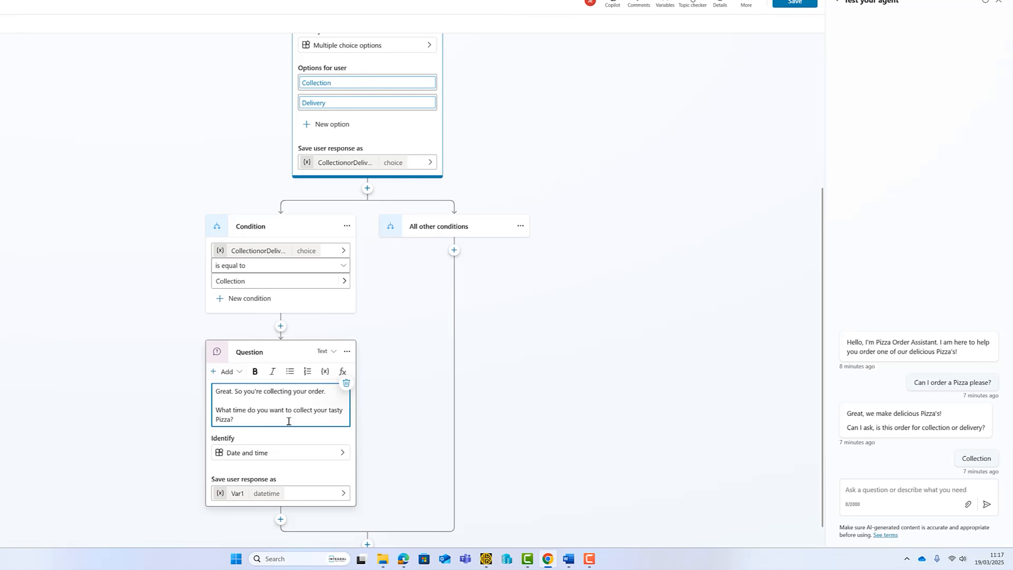
Rename the collection-time variable from Var1 to CollectTime and save the topic.
left_click(232, 498)
left_click(236, 478)
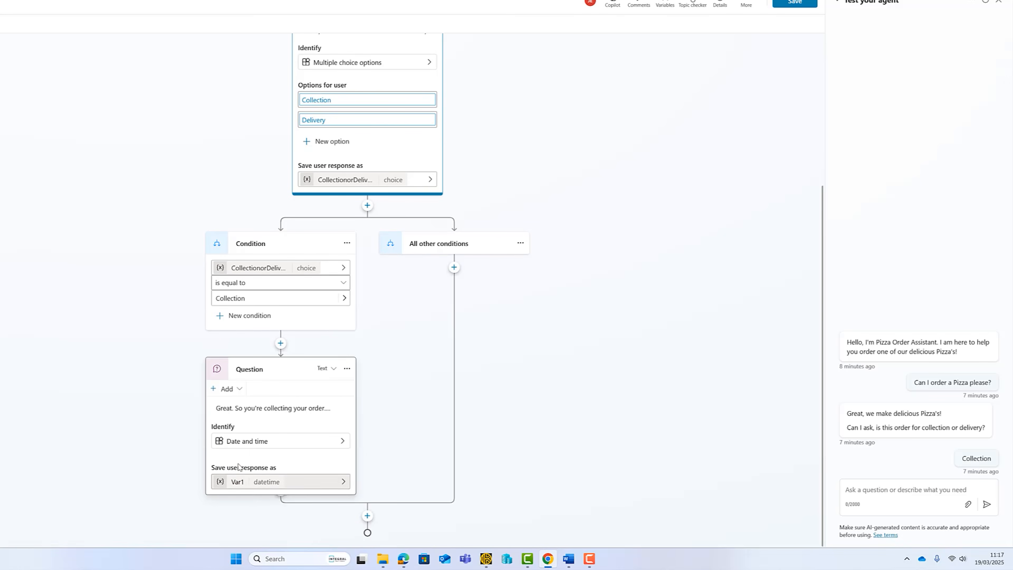
left_click(237, 482)
double_click(694, 60)
type("Colle")
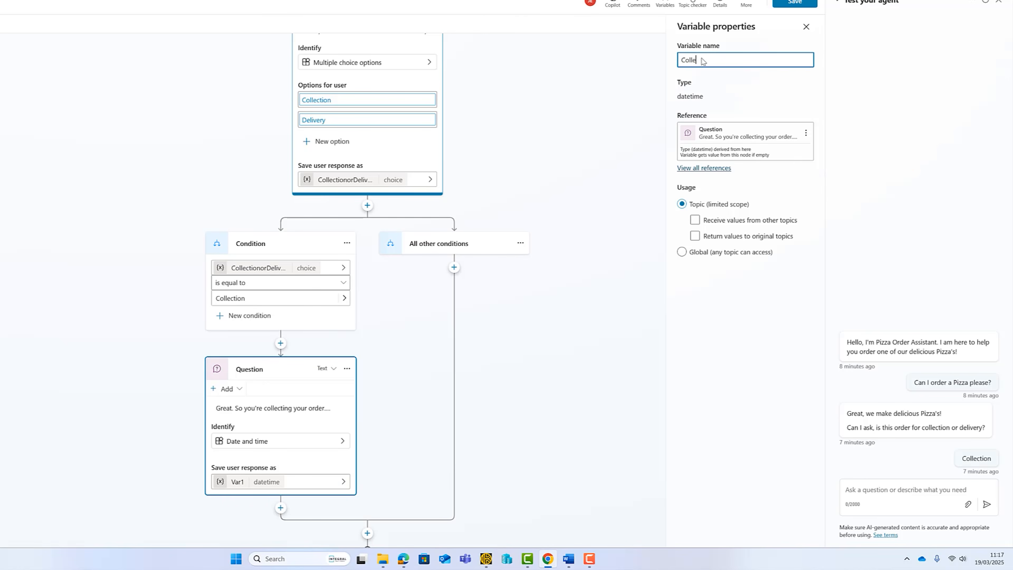
type("ctTime")
left_click(795, 3)
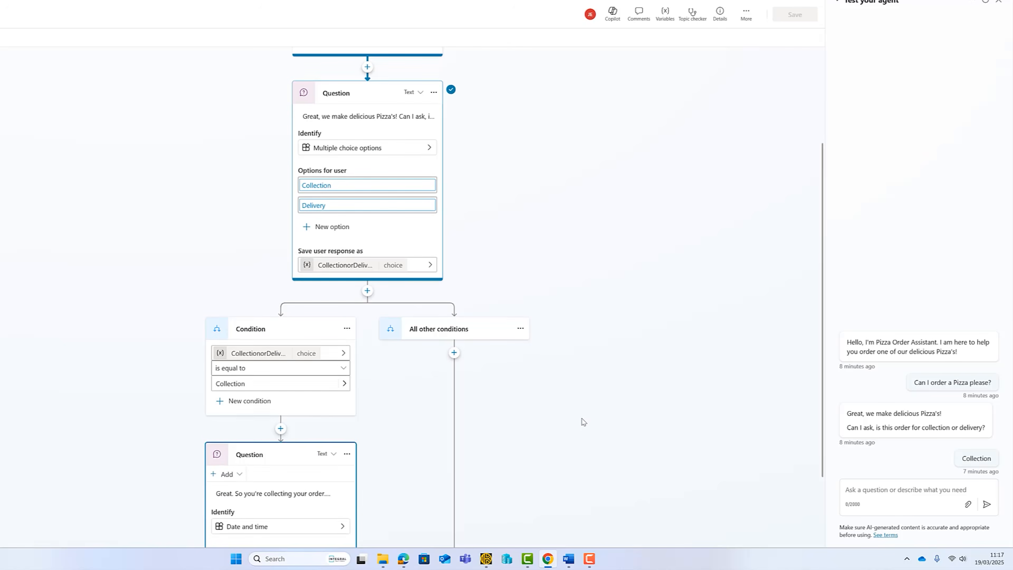
scroll(581, 421, "down", 3)
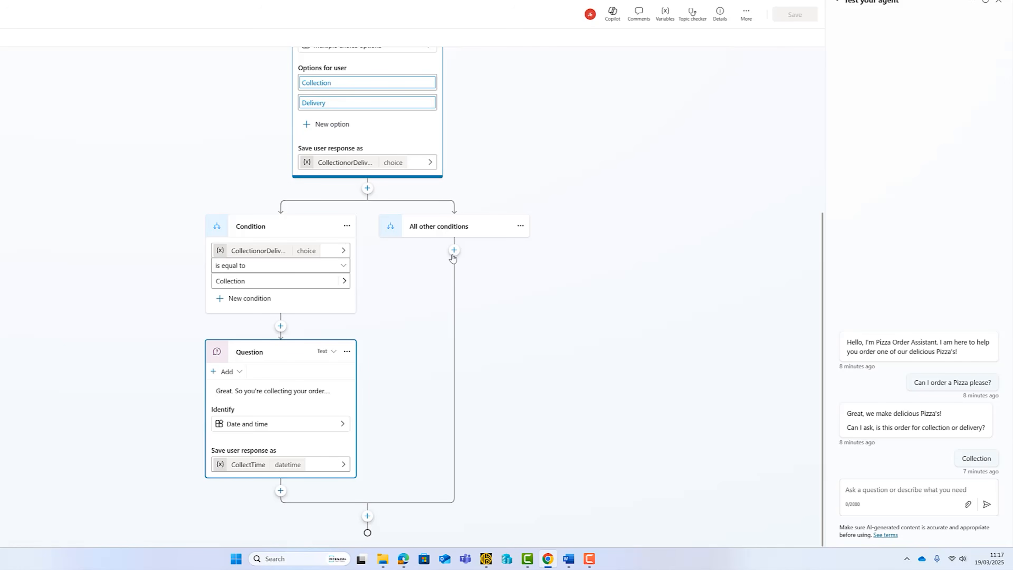
Add a second condition branch checking CollectionorDelivery is equal to Delivery.
double_click(438, 226)
left_click(367, 187)
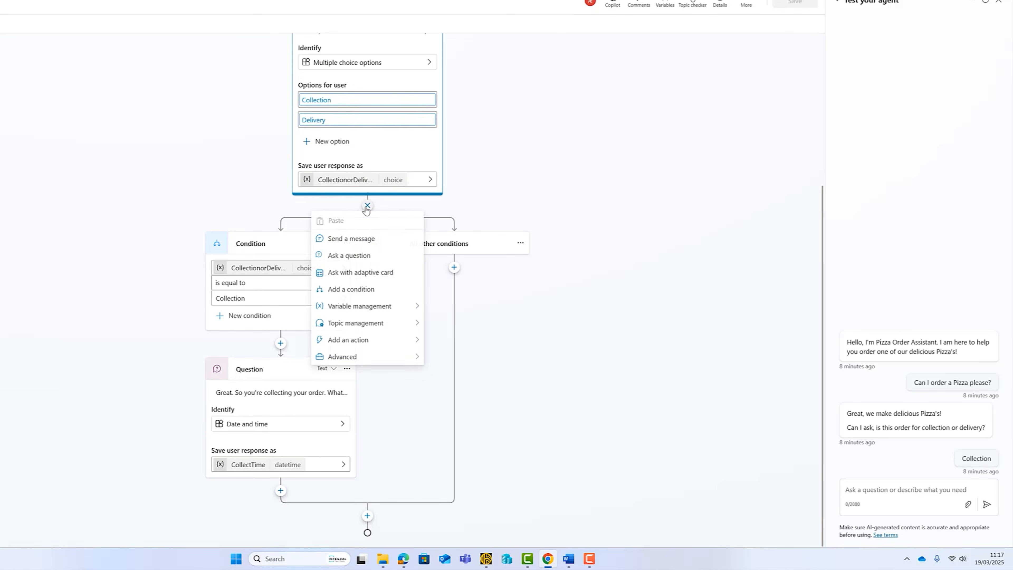
left_click(354, 288)
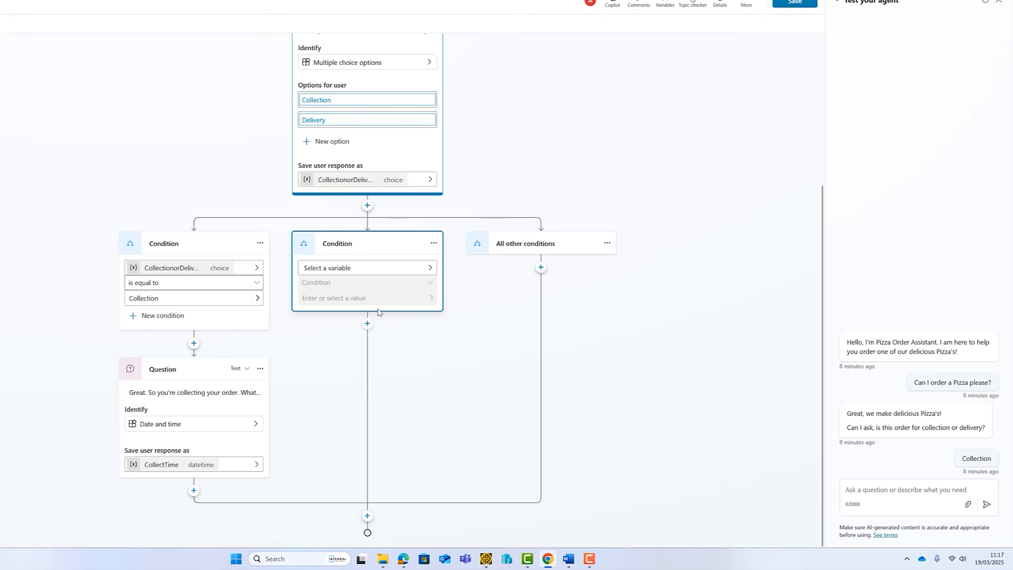
left_click(431, 267)
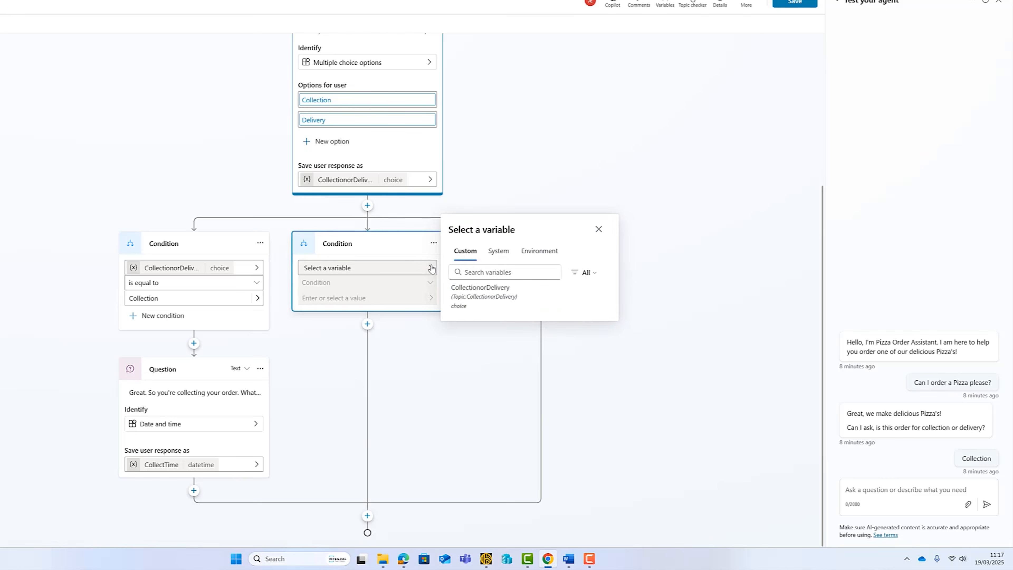
left_click(484, 298)
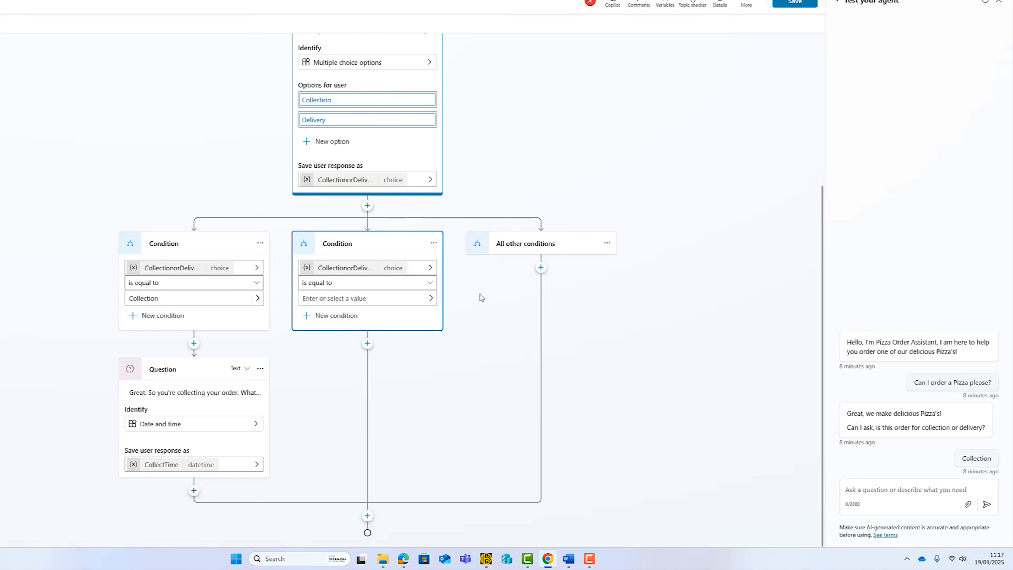
left_click(431, 298)
left_click(388, 297)
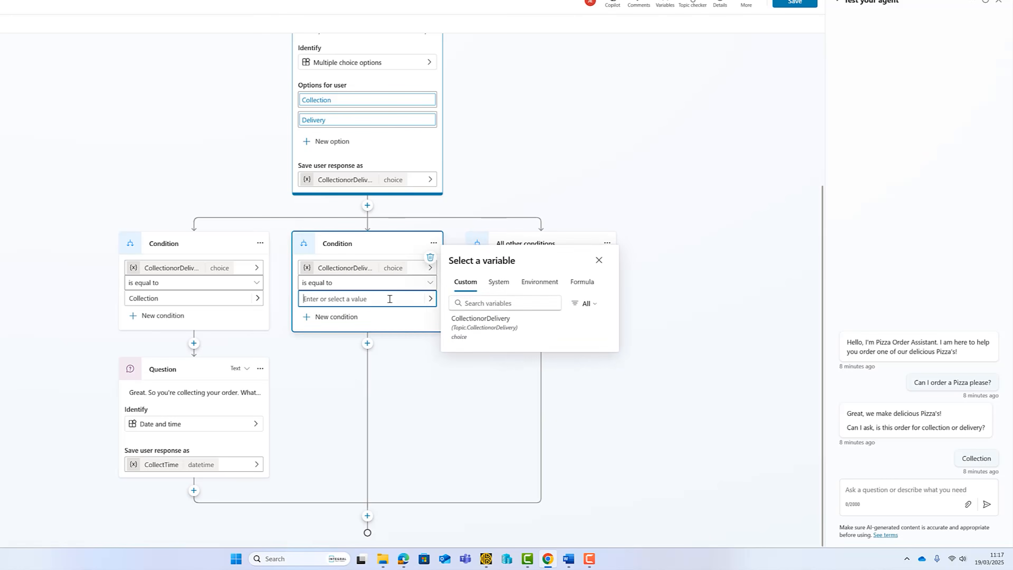
left_click(337, 331)
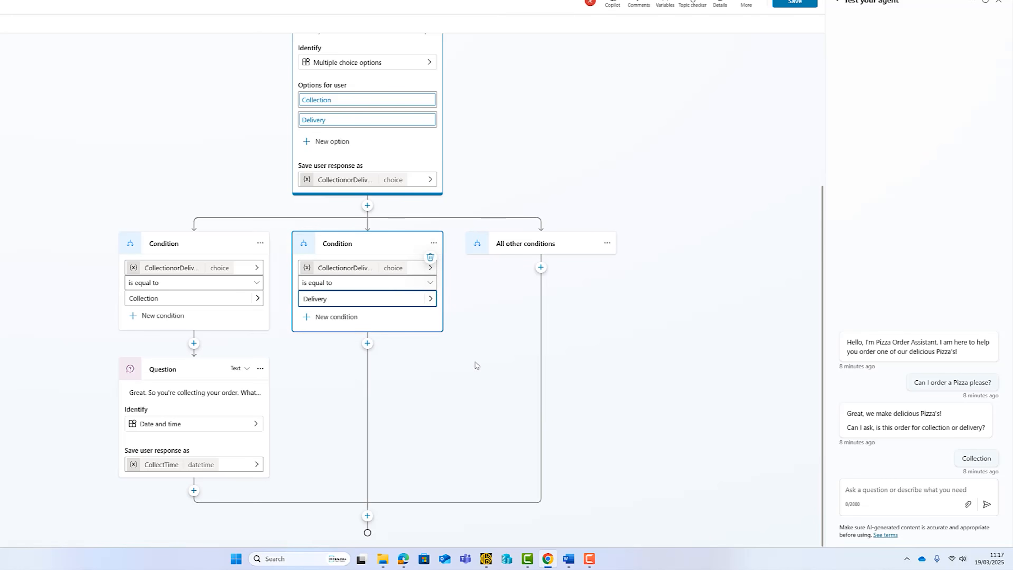
left_click(366, 343)
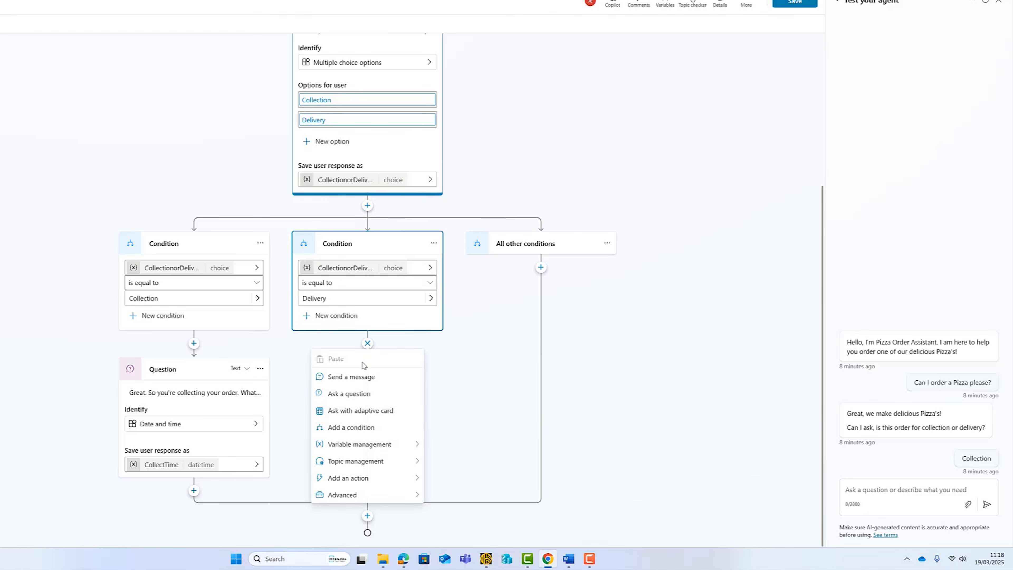
Under Delivery, add the address-confirmation question identifying User's entire response.
left_click(349, 393)
type("Great. We will delivery your tasty Pizza in our Pizza Wagon.  Can you confirm your address please?")
scroll(385, 363, "down", 2)
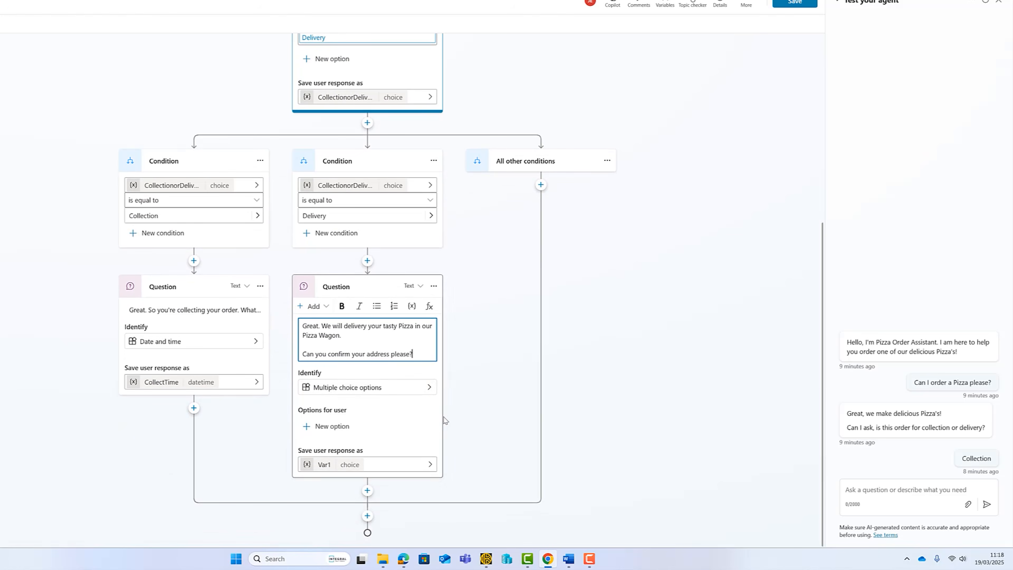
left_click(388, 419)
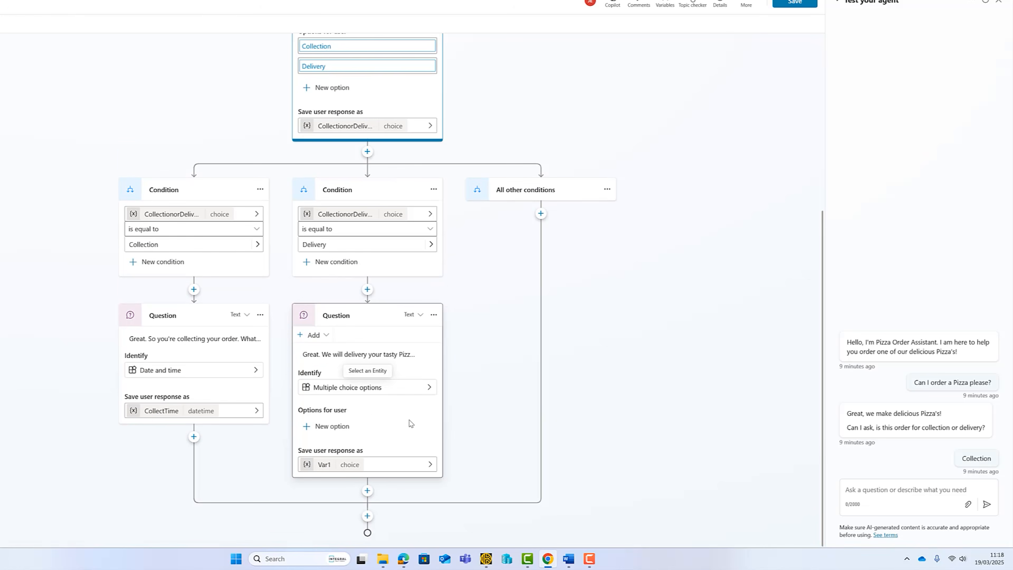
left_click(408, 389)
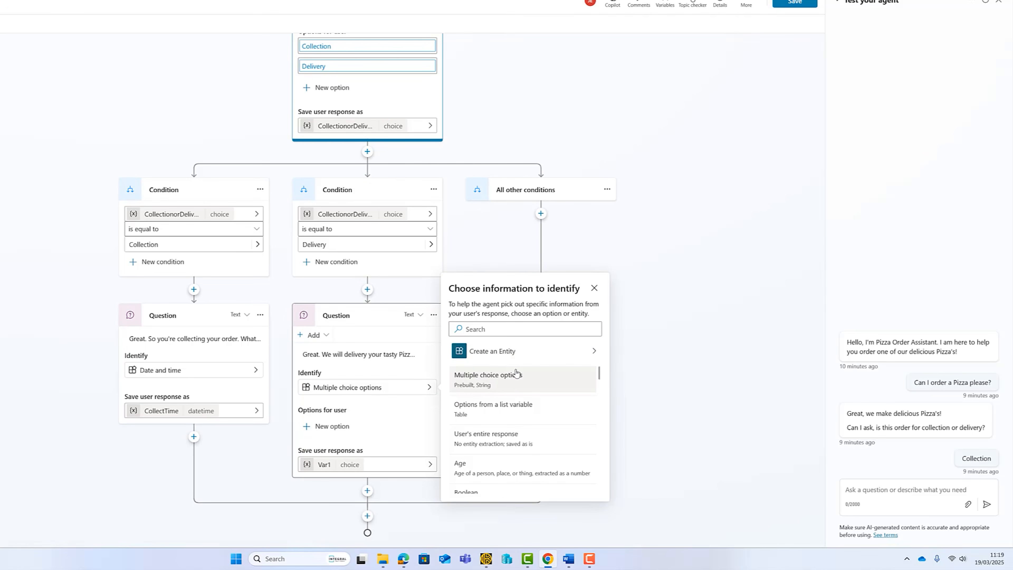
scroll(511, 399, "down", 6)
scroll(513, 430, "down", 5)
scroll(514, 430, "down", 4)
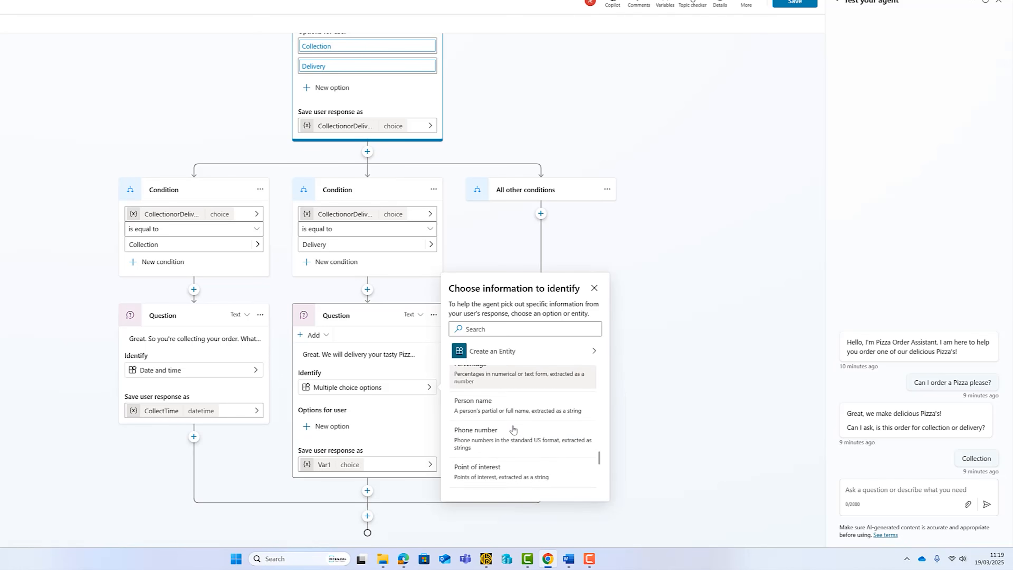
scroll(514, 429, "down", 3)
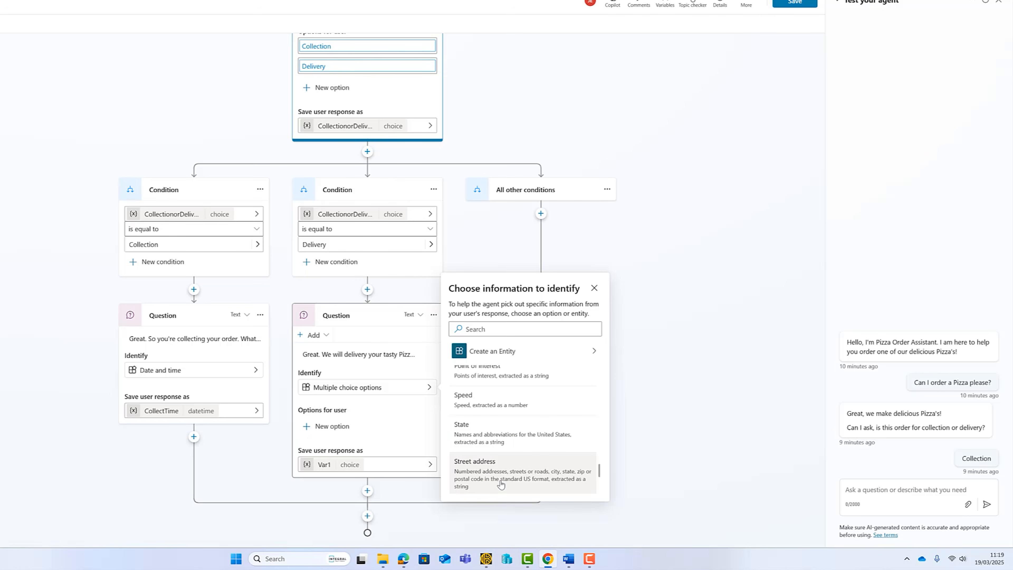
scroll(500, 484, "up", 8)
scroll(500, 484, "up", 5)
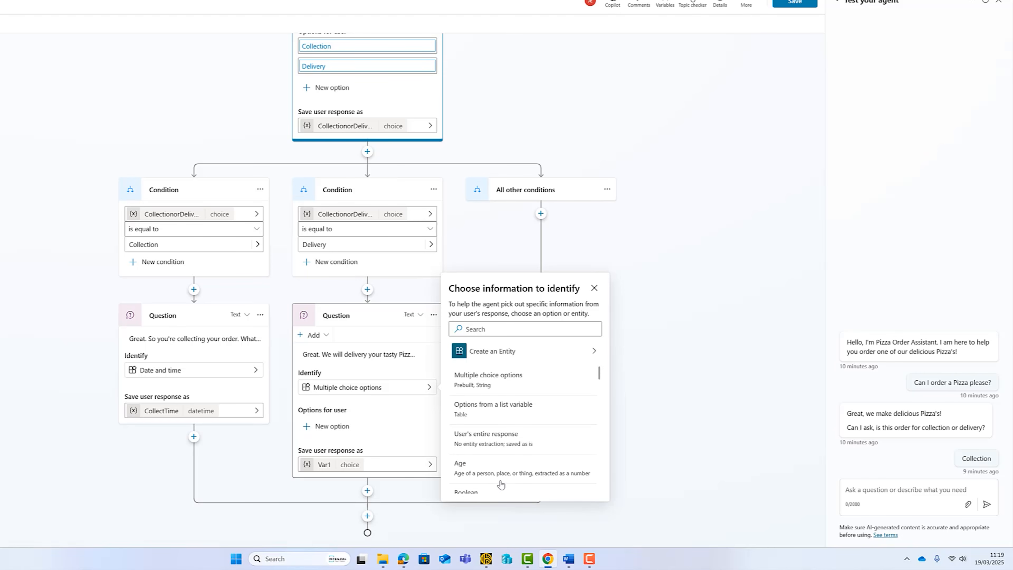
left_click(534, 441)
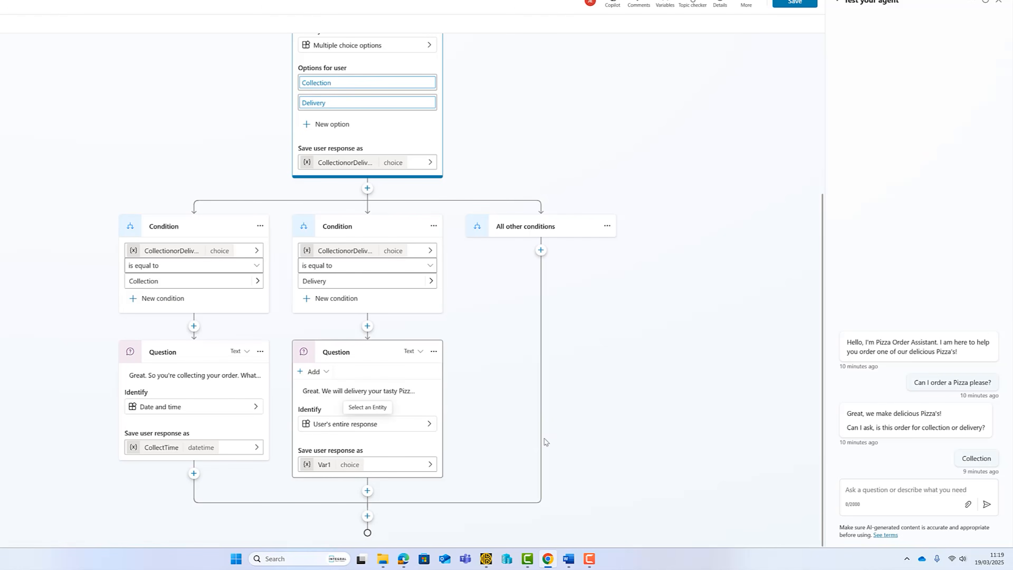
Rename the Delivery question's answer variable Var1 to DeliverTime and save the topic.
left_click(657, 425)
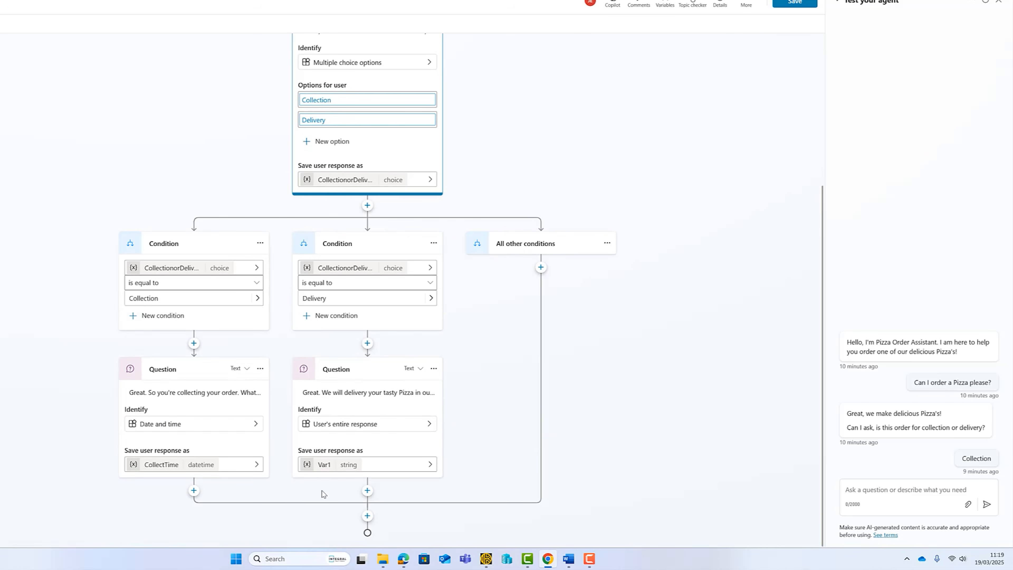
left_click(324, 469)
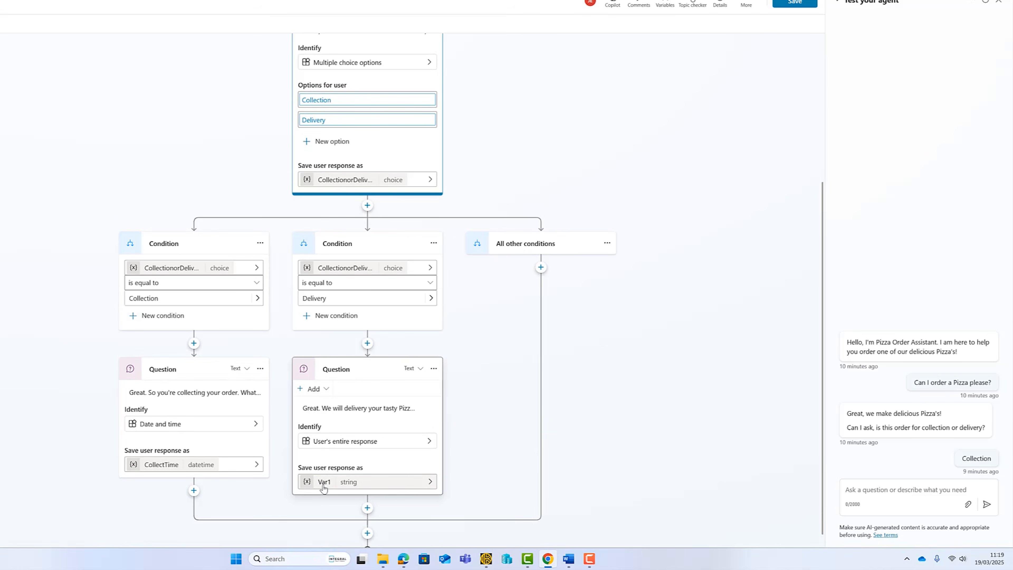
left_click(323, 486)
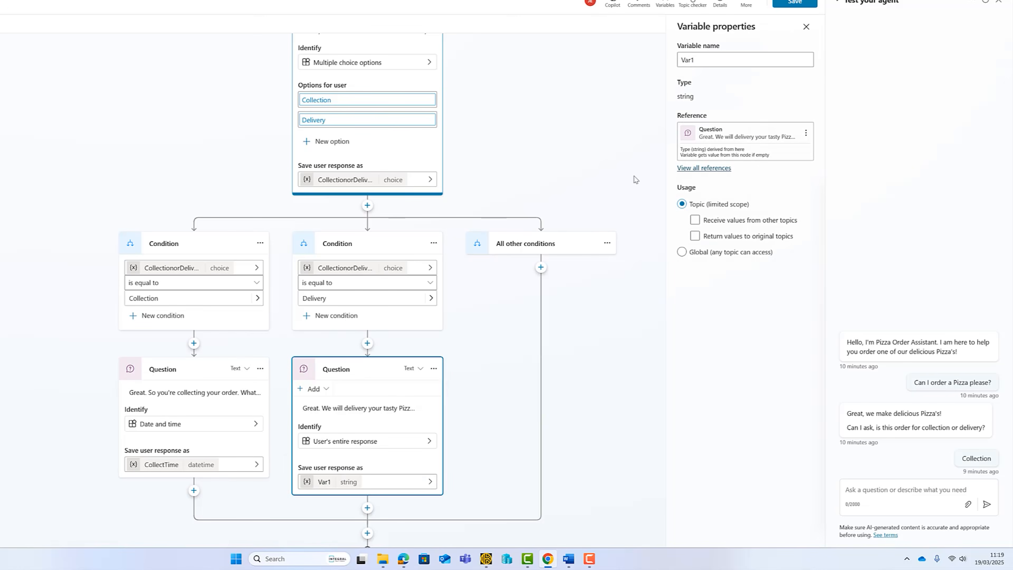
left_click_drag(702, 56, 672, 65)
type("DeliverTime")
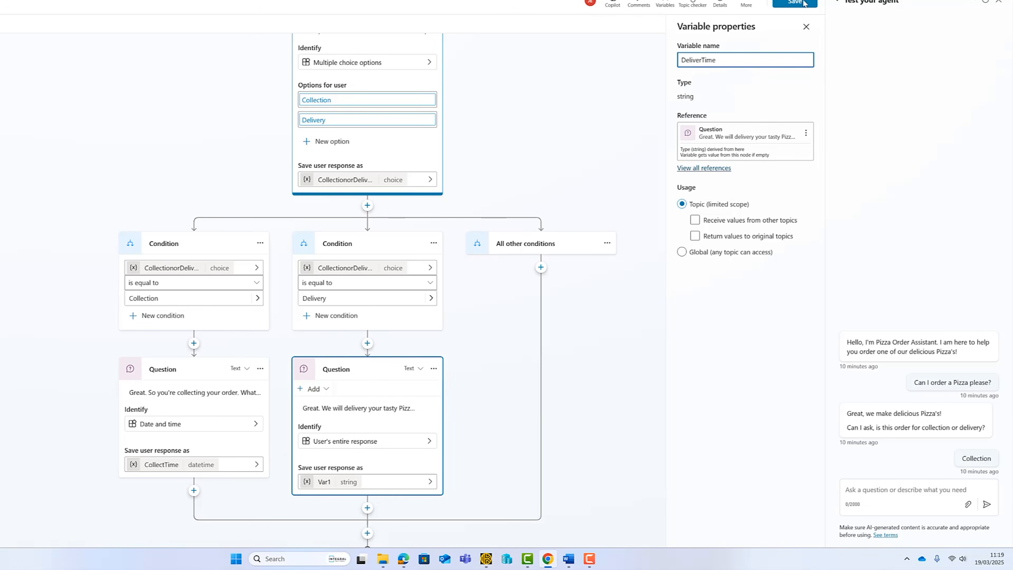
left_click(793, 3)
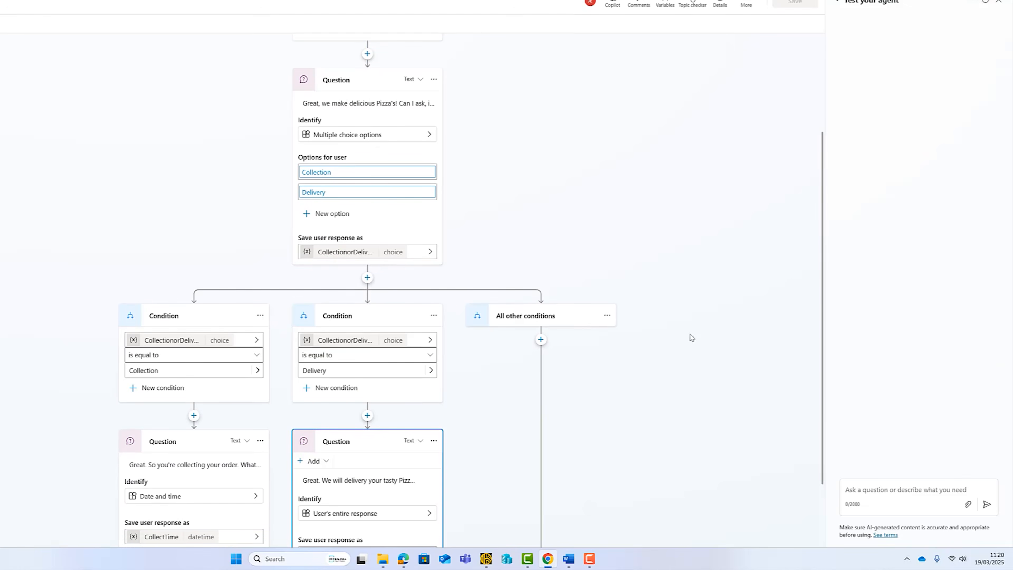
Test the Collection branch: send 'Pizza please', choose Collection, reply 'I am collecting at 20:00 tomorrow'.
left_click(900, 489)
type("Pizza please")
key("Return")
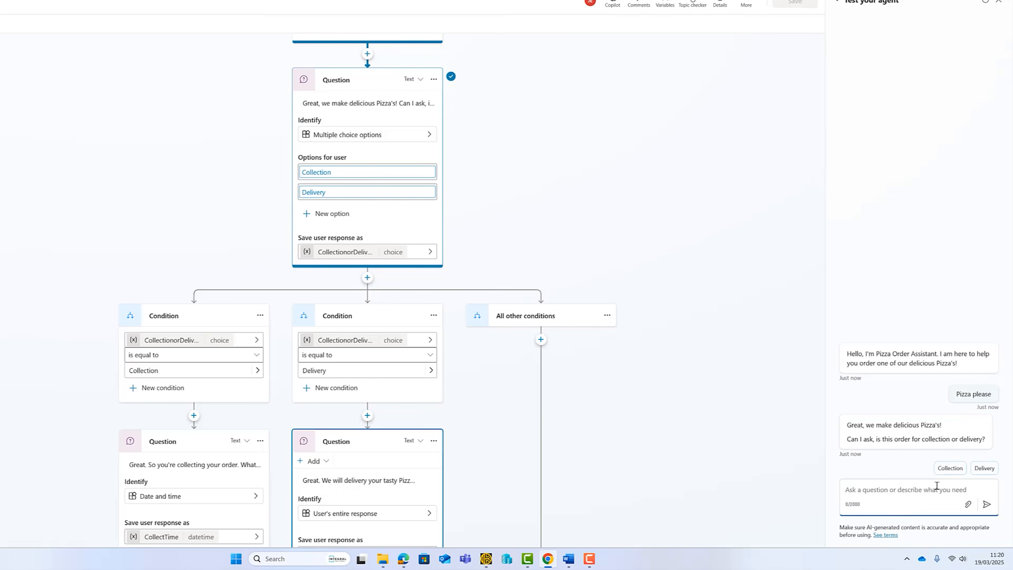
left_click(950, 468)
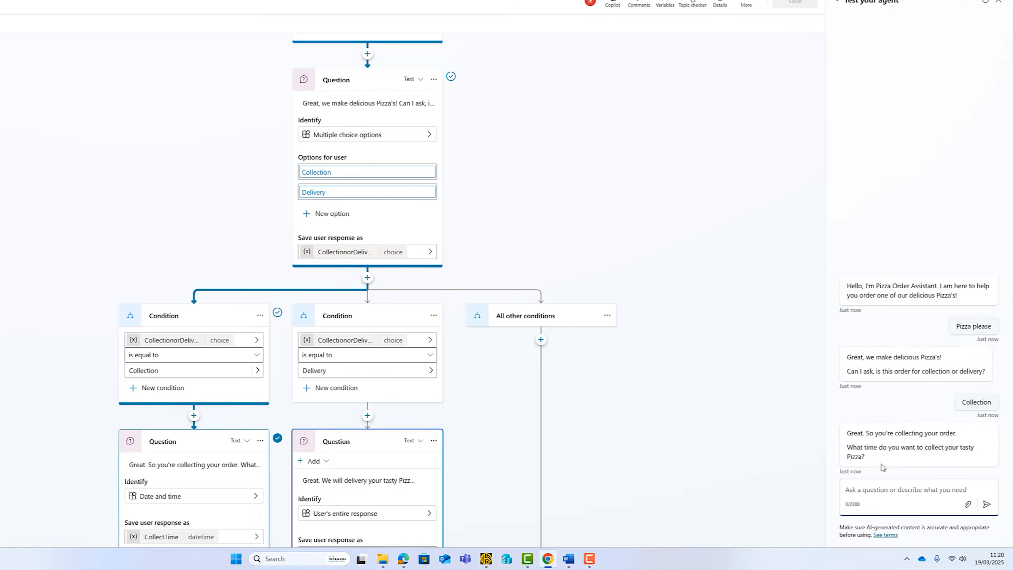
type("I am collecting at")
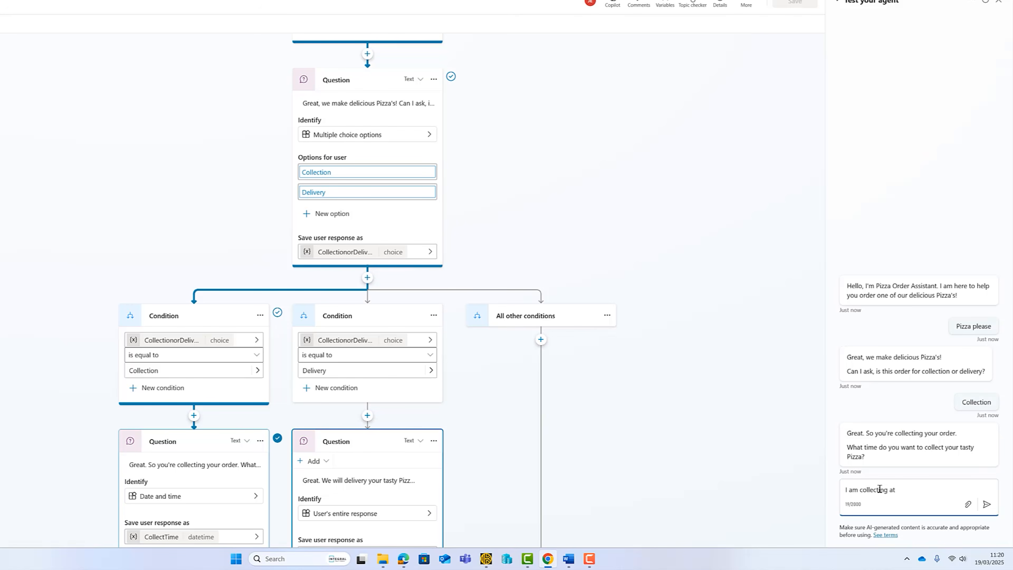
type(" 20:00 tomorrow")
key("Return")
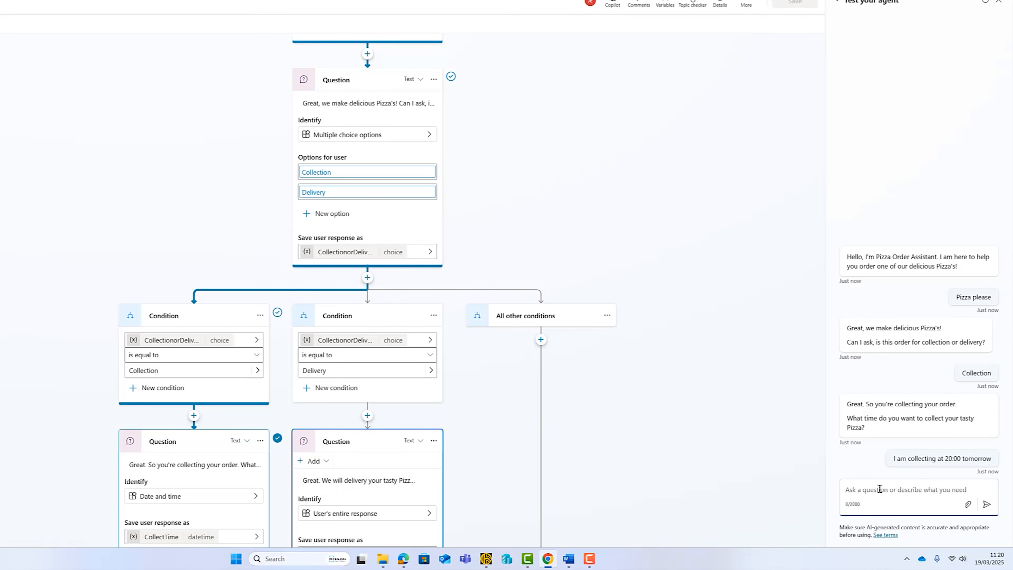
scroll(558, 437, "down", 2)
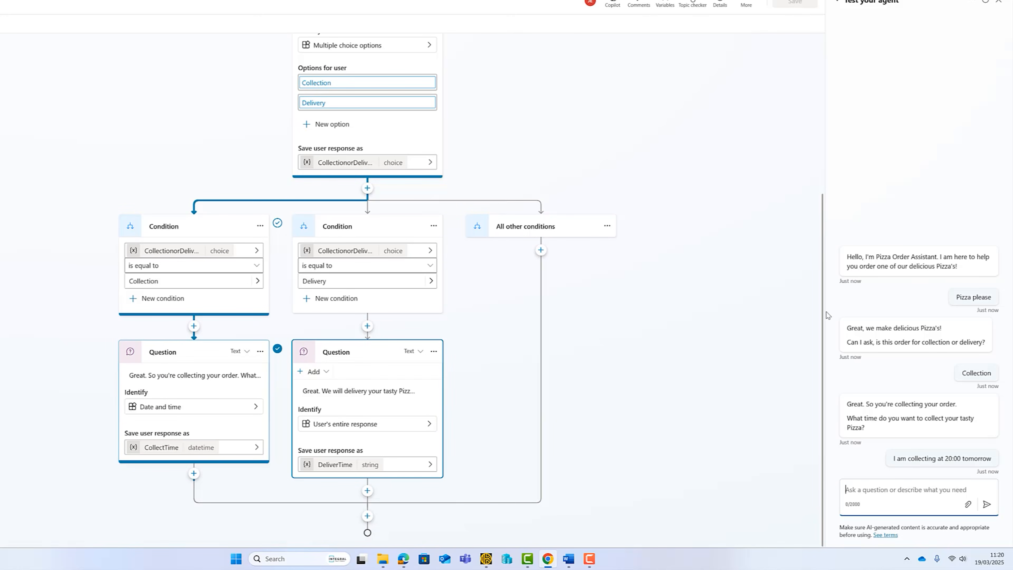
Restart the test chat, send 'Pizza order please' and answer Delivery.
left_click(984, 4)
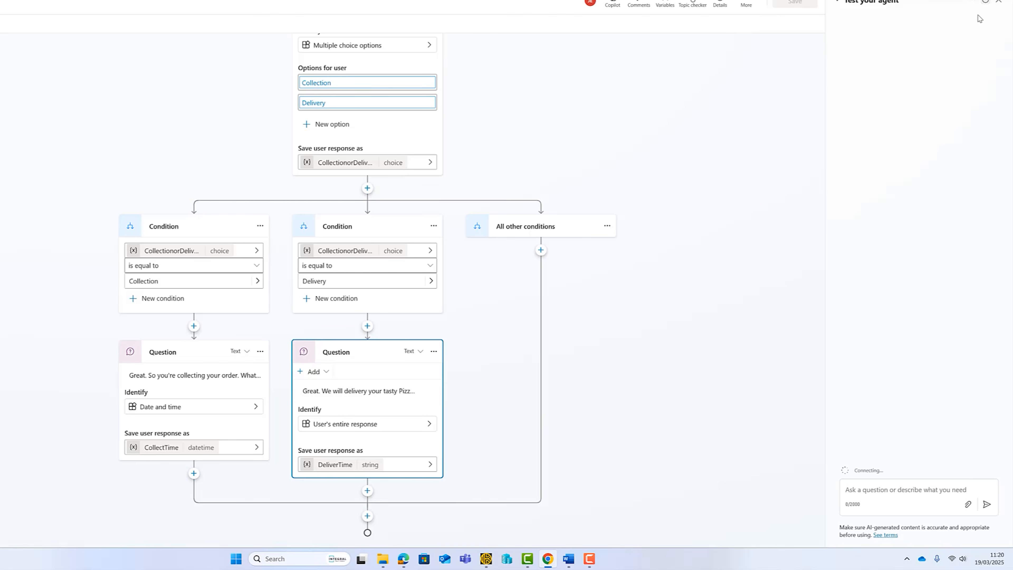
left_click(886, 496)
type("Pizza order please")
key("Return")
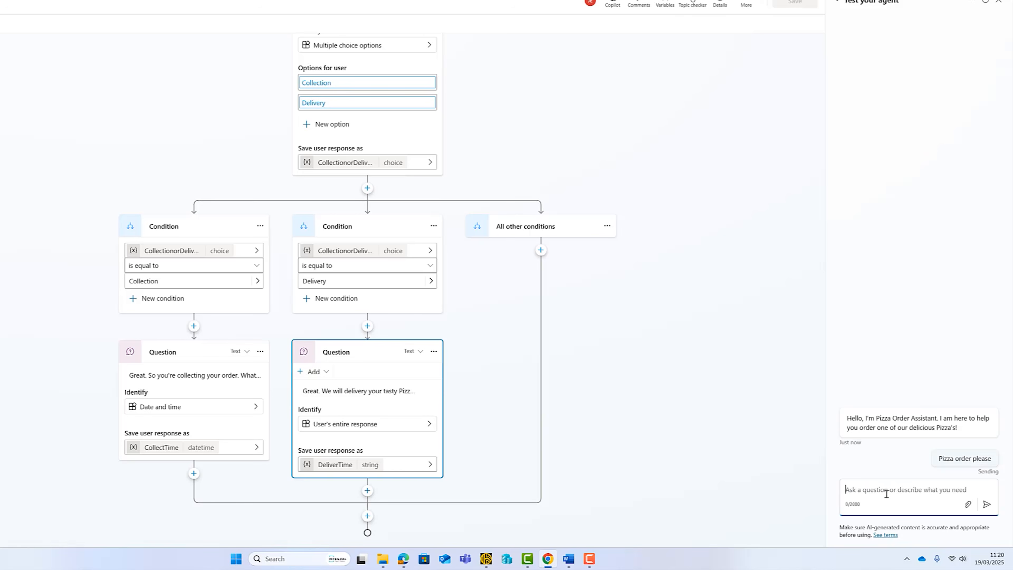
left_click(985, 469)
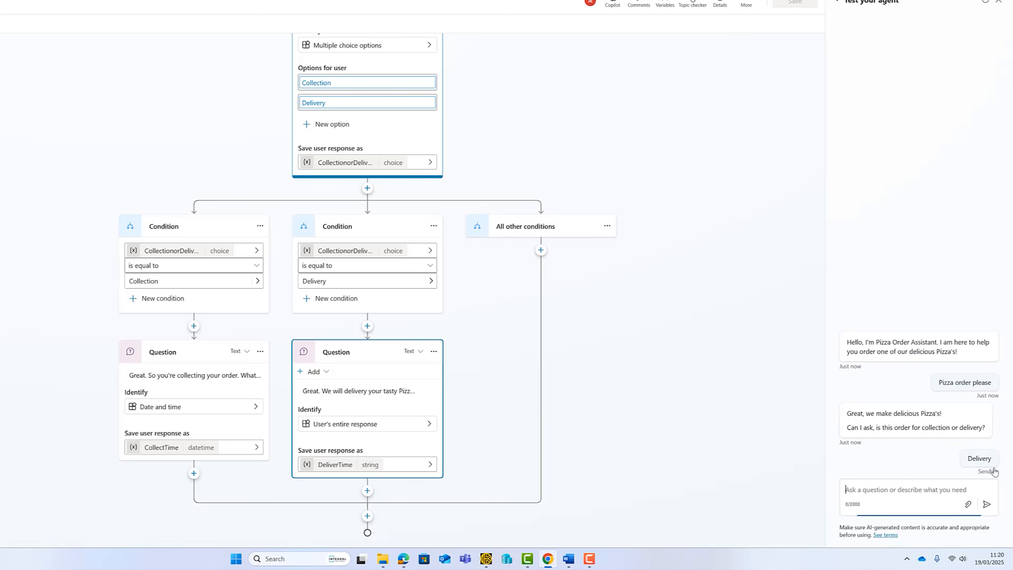
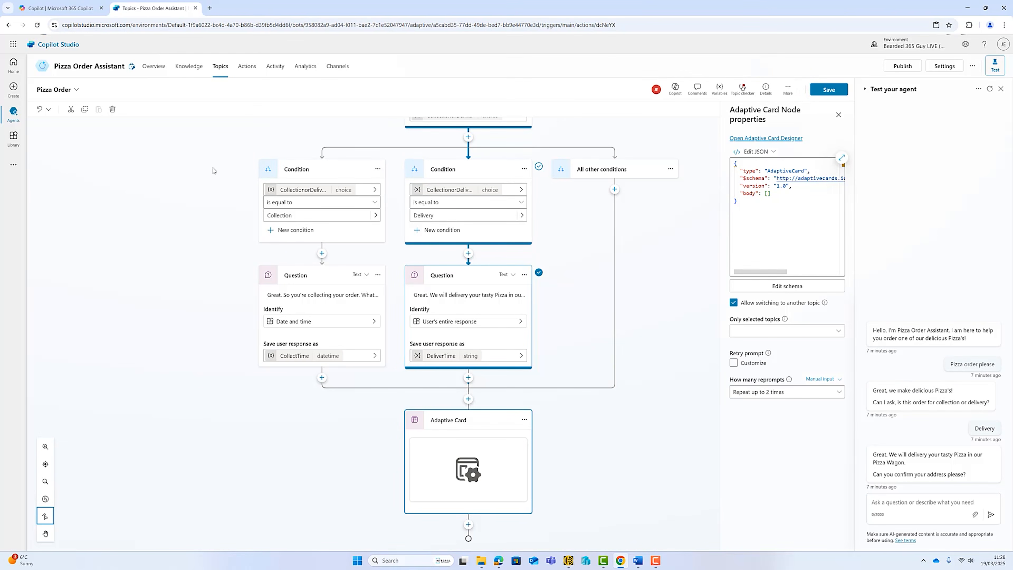
Ask Microsoft 365 Copilot for Adaptive Card JSON with pizza base, cheese and size choices, and copy it.
left_click(60, 8)
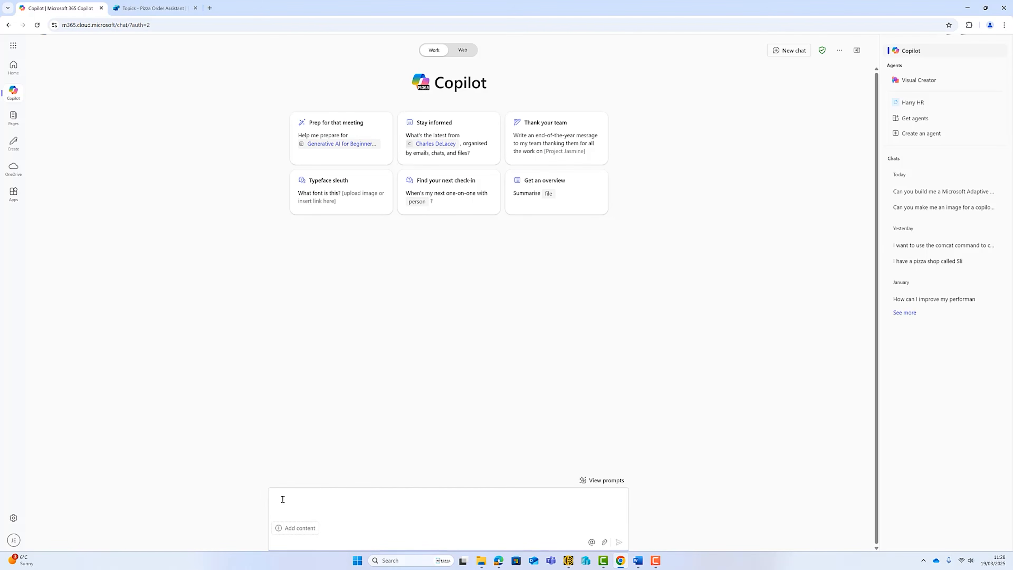
key("ctrl+v")
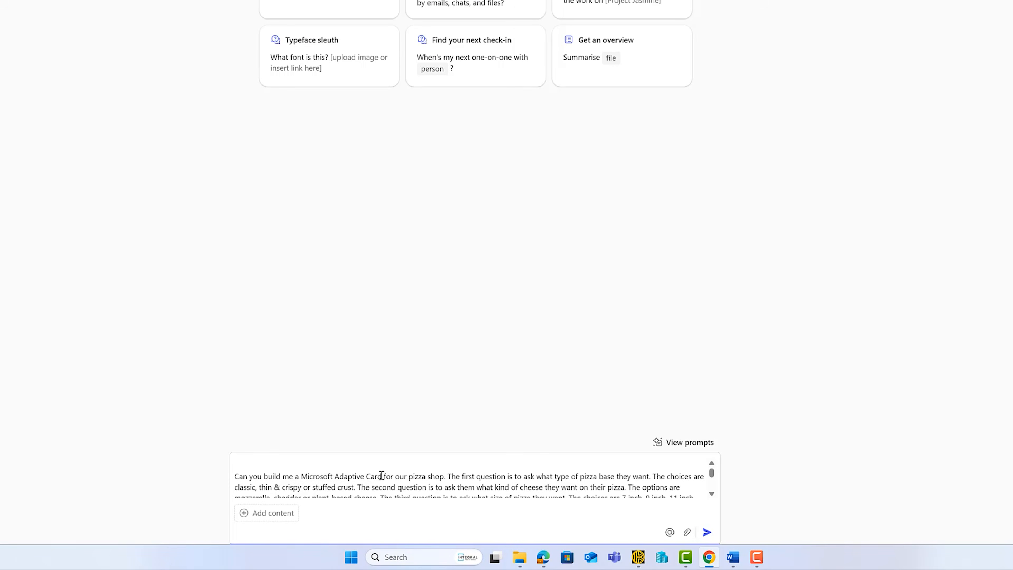
scroll(557, 474, "down", 4)
scroll(557, 473, "up", 4)
left_click(711, 494)
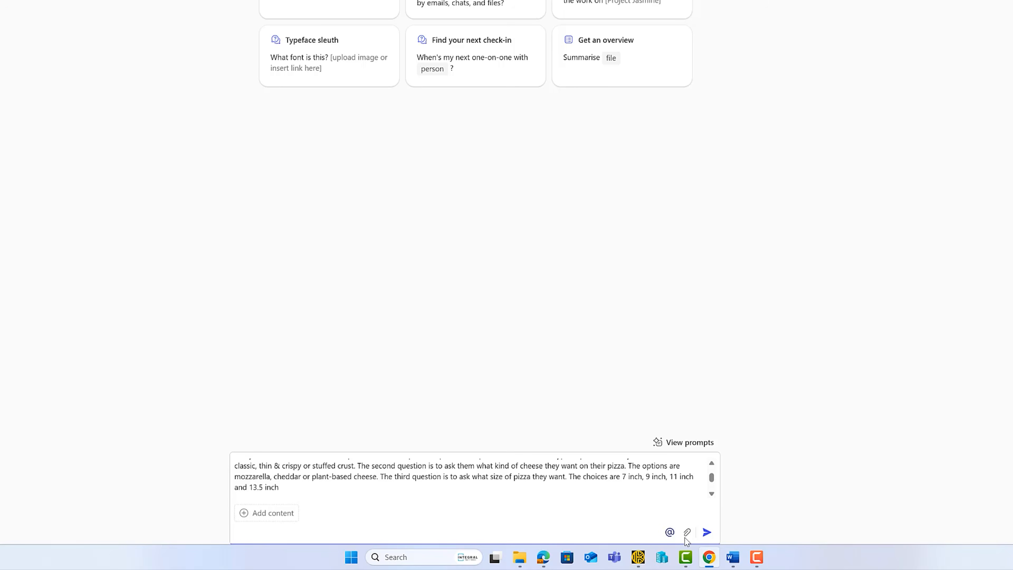
left_click(706, 531)
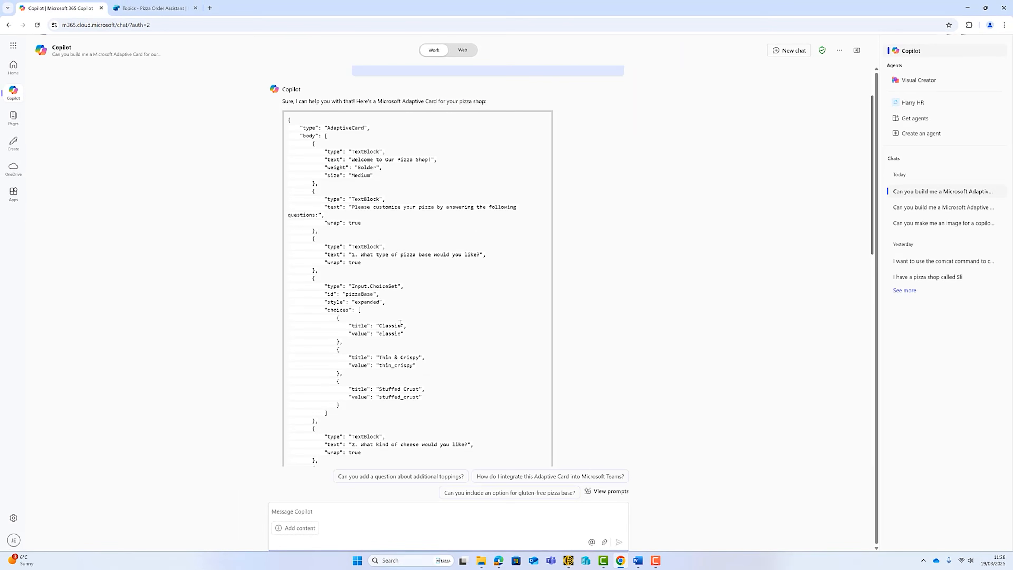
scroll(400, 322, "down", 1)
key("ctrl+a")
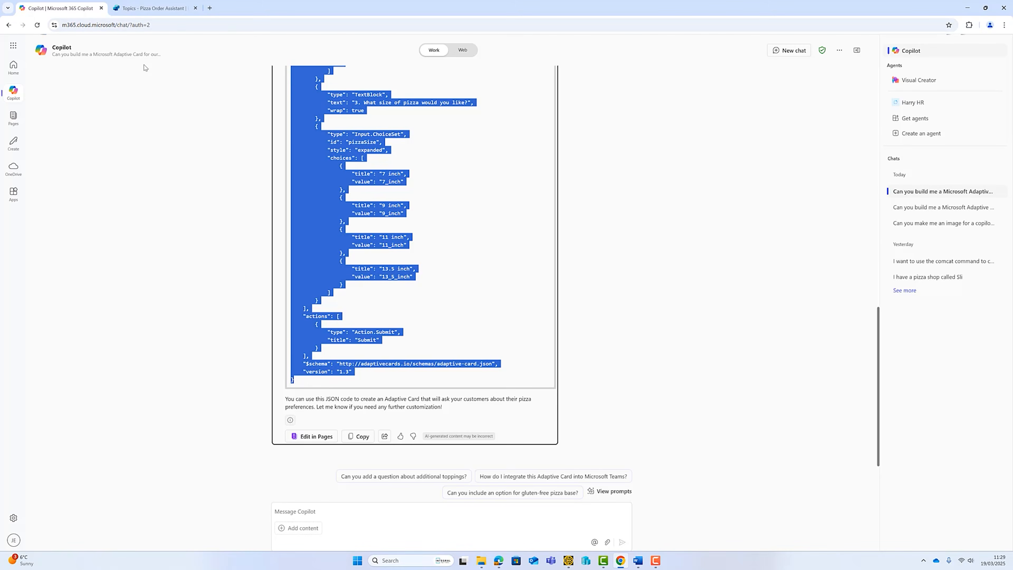
Replace the card node's empty JSON body with the pizza card, giving pizzaBase, cheeseType and pizzaSize outputs.
left_click(152, 8)
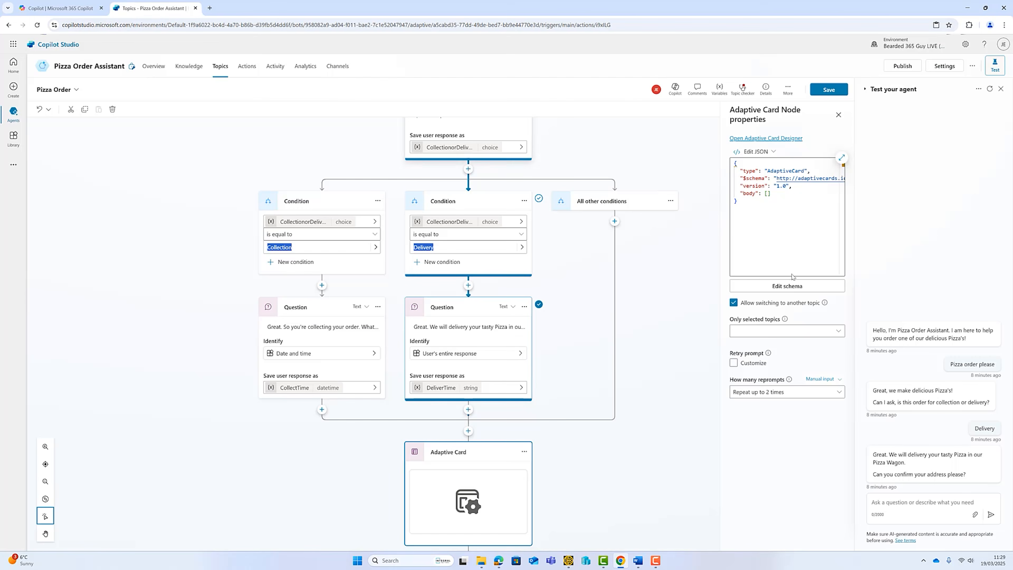
left_click(737, 200)
key("BackSpace")
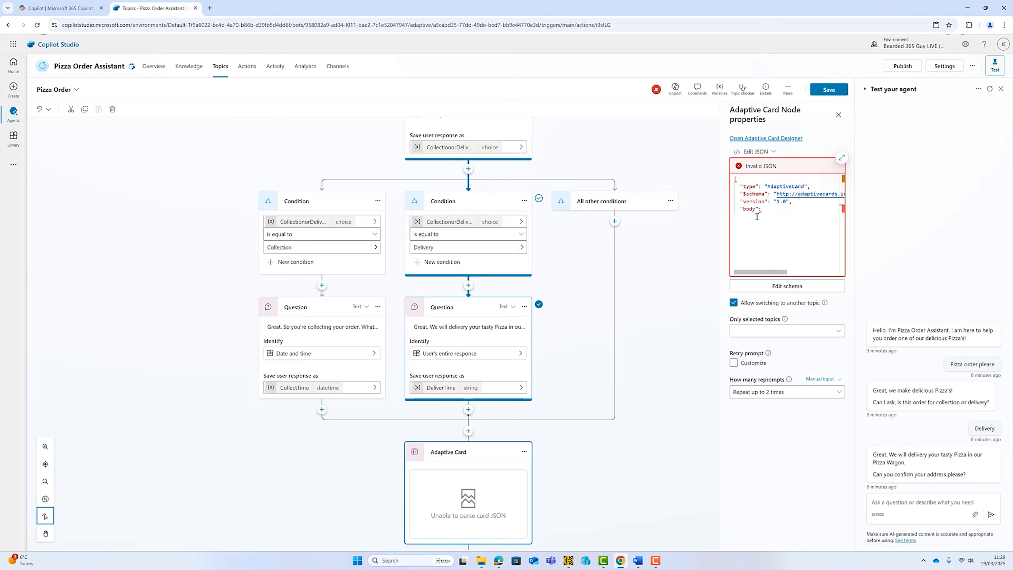
key("ctrl+v")
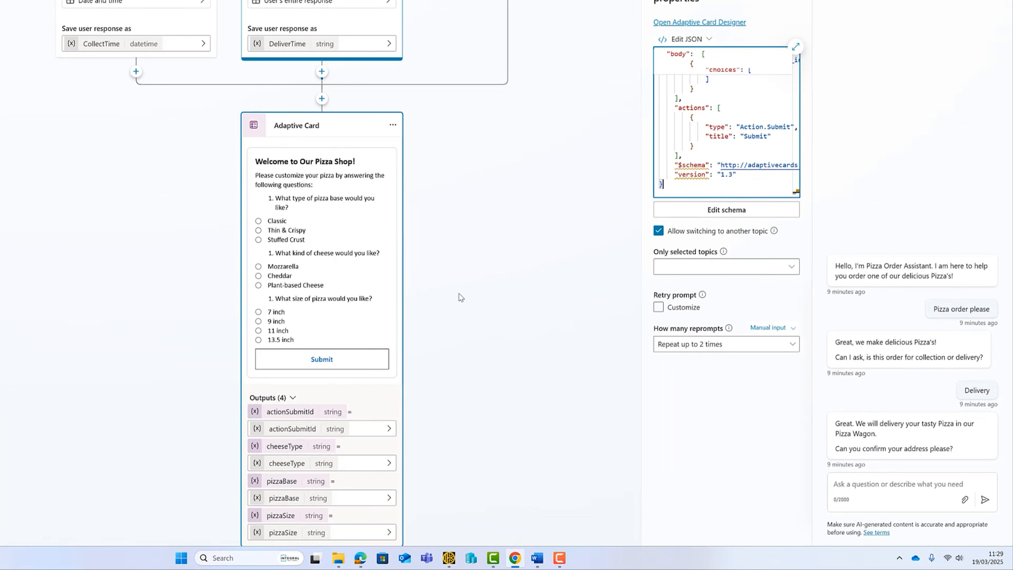
left_click(606, 203)
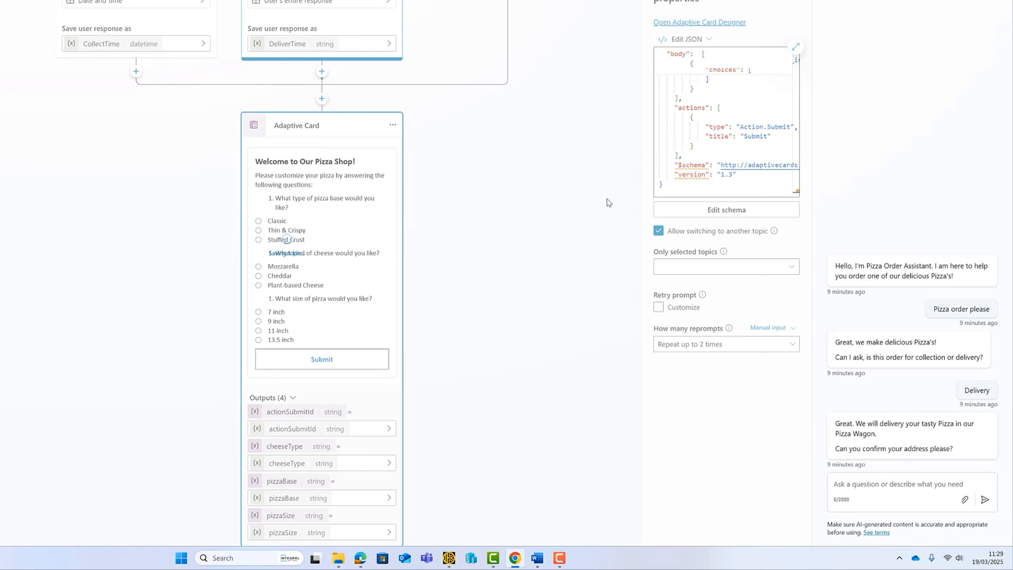
scroll(508, 344, "down", 2)
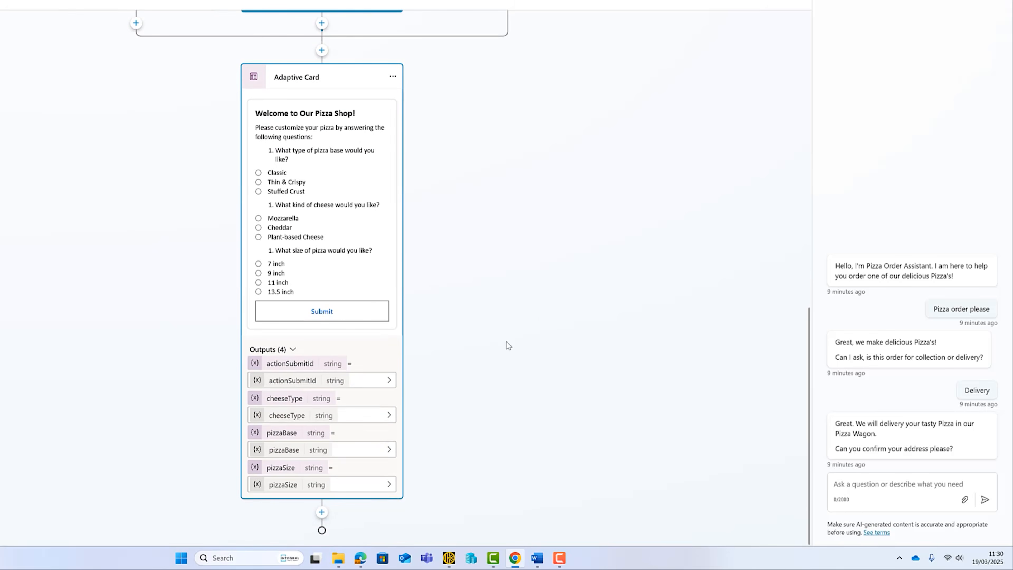
Restart the test chat, send 'Pizza please', choose Collection and give 20:00 as the time.
left_click(917, 483)
left_click(932, 1)
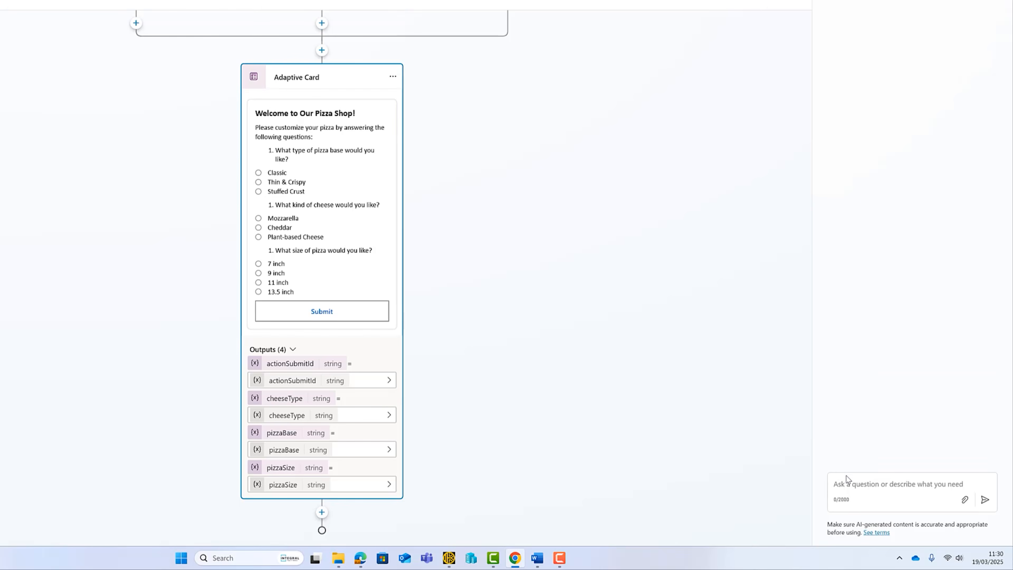
left_click(910, 479)
type("Pizza please")
key("Return")
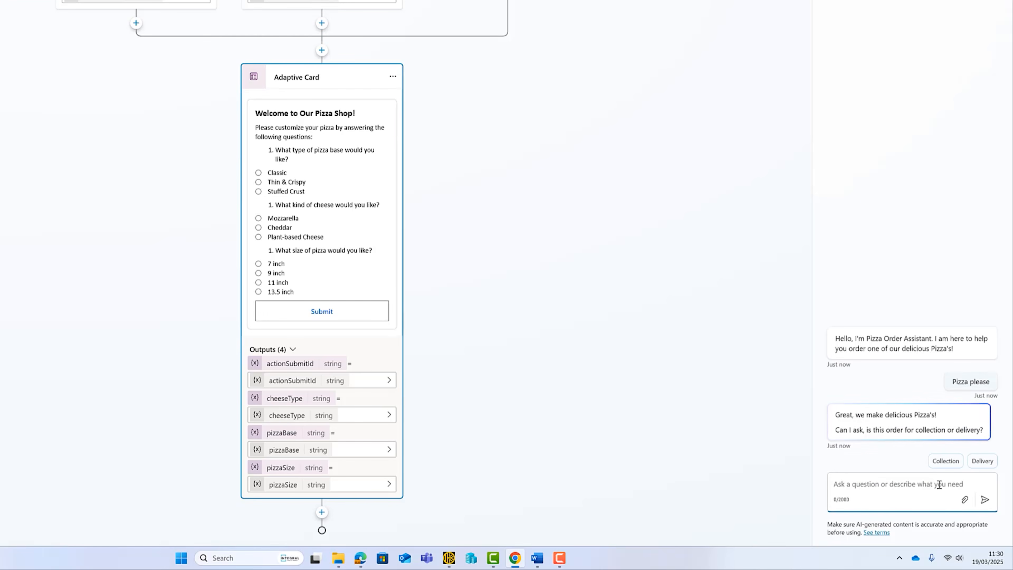
left_click(946, 466)
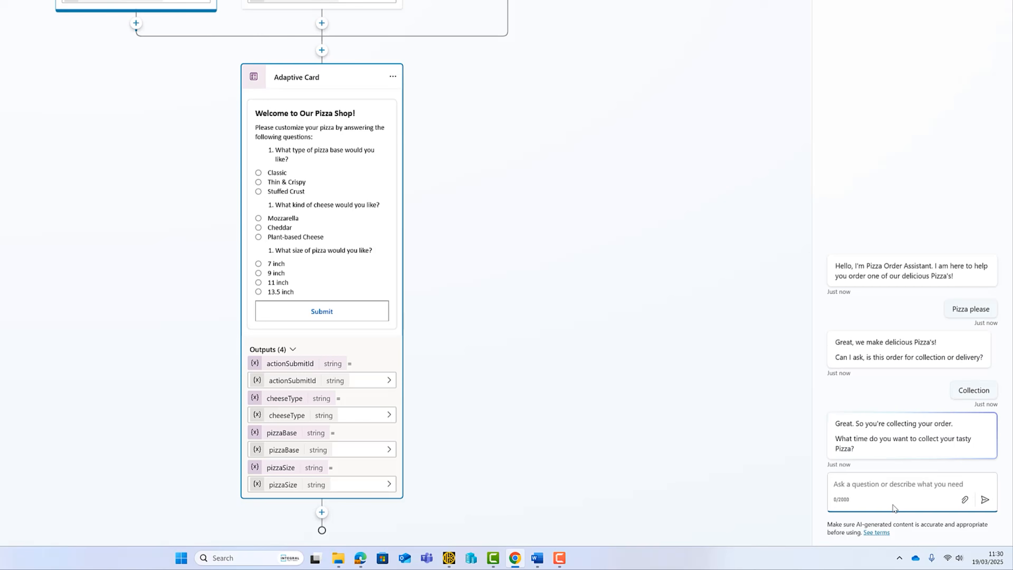
type("20:00")
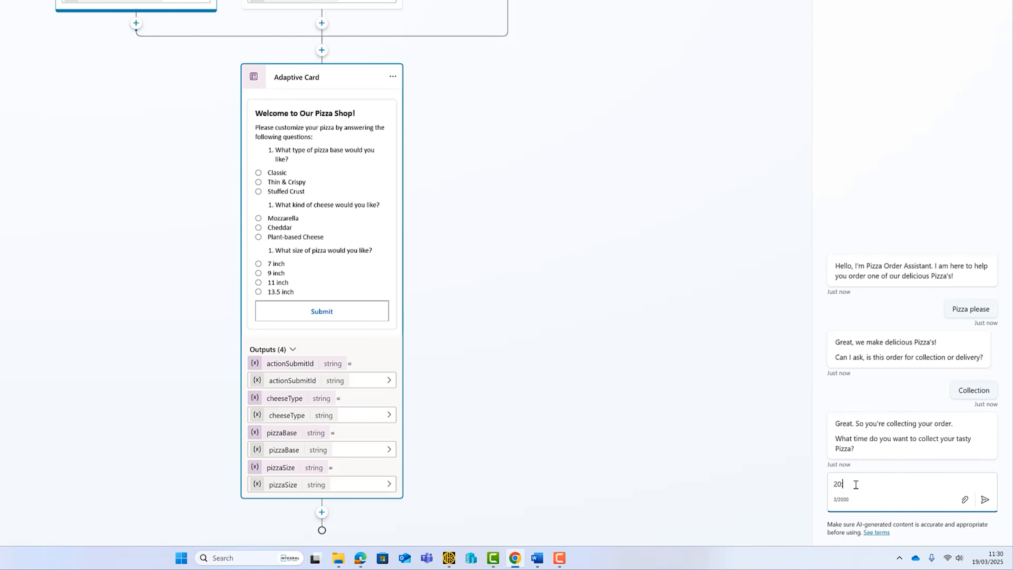
key("Return")
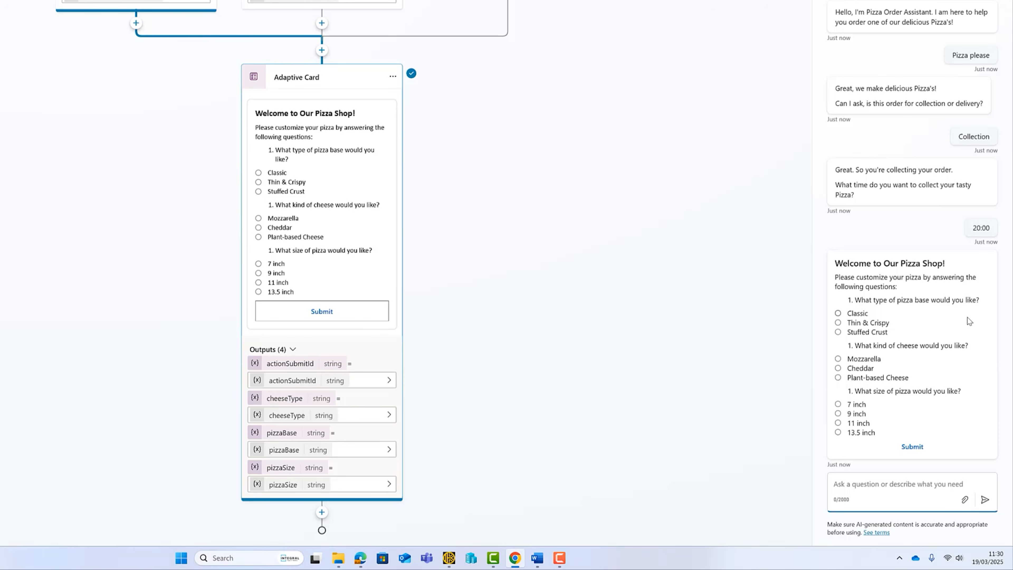
On the pizza card, choose Classic base, Mozzarella cheese and 11 inch size.
left_click(837, 314)
left_click(837, 358)
left_click(838, 424)
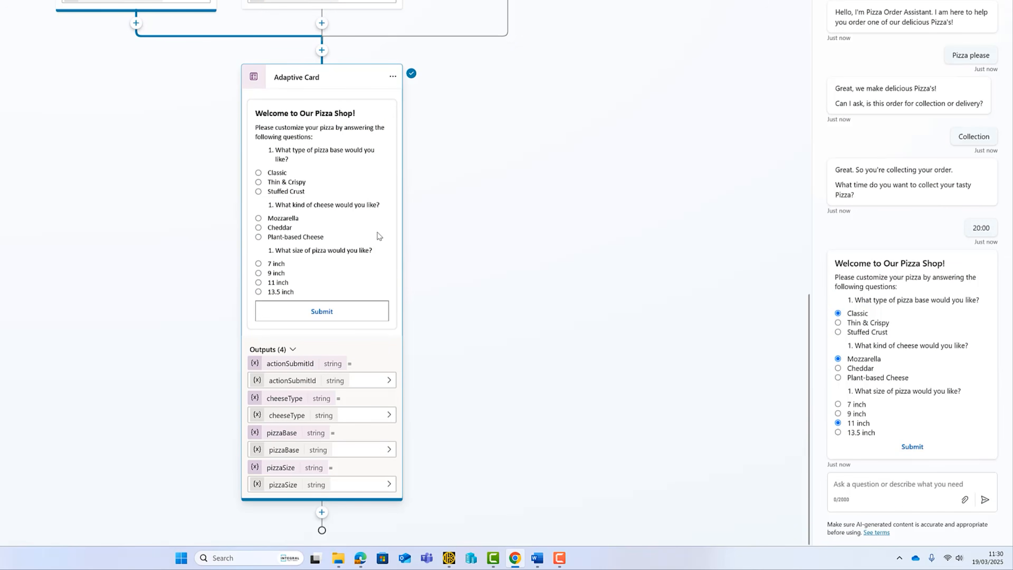
Add a Question node after the card with the pasted order confirmation message.
left_click(322, 512)
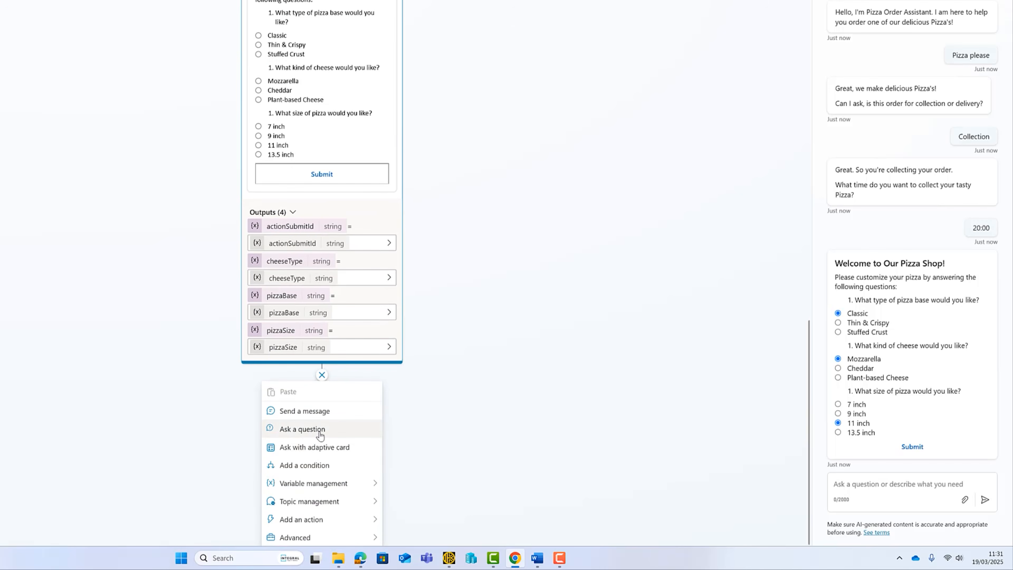
left_click(320, 430)
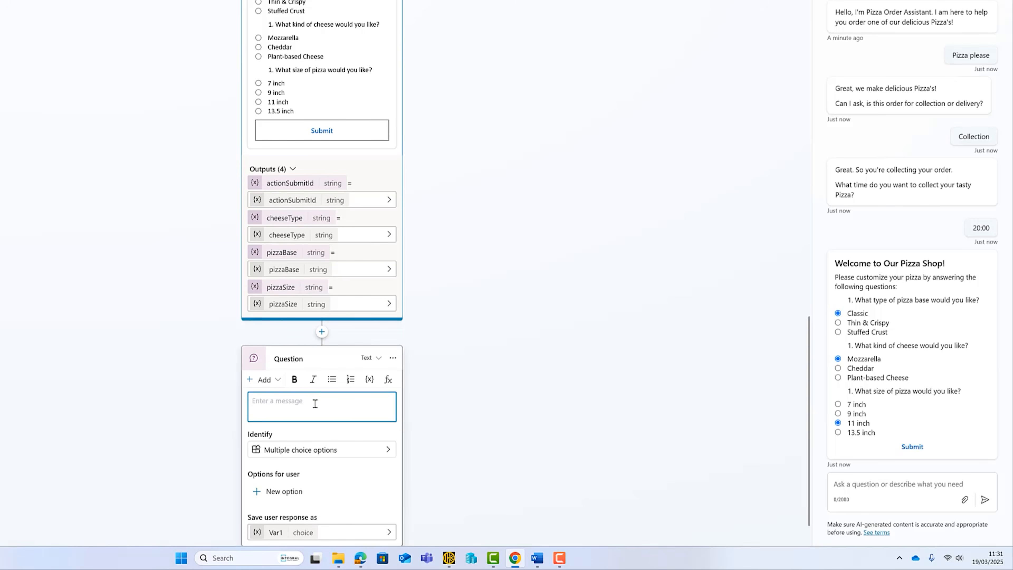
type("So to confirm, you have ordered:  Base:  Cheese:  Size:  Is this correct?")
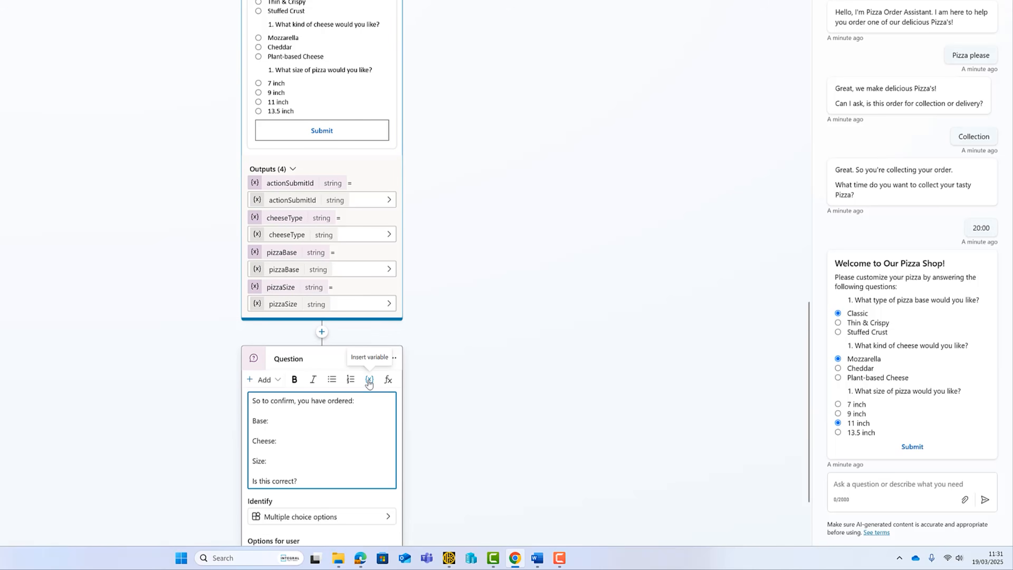
scroll(369, 382, "down", 2)
Insert the pizzaBase, cheeseType and pizzaSize variables after Base:, Cheese: and Size: in the message.
left_click(296, 351)
left_click(370, 312)
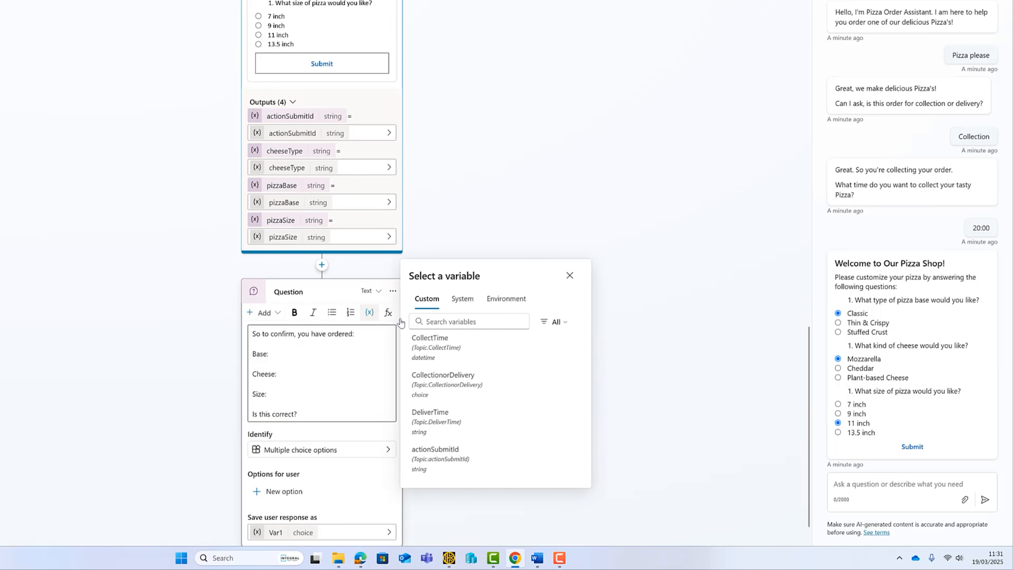
scroll(514, 412, "down", 2)
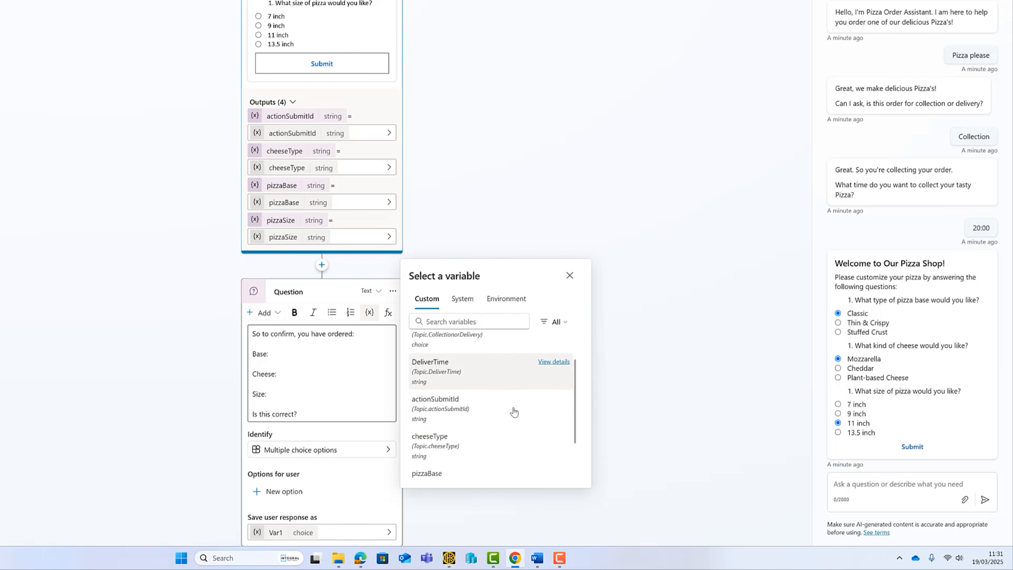
scroll(514, 412, "down", 2)
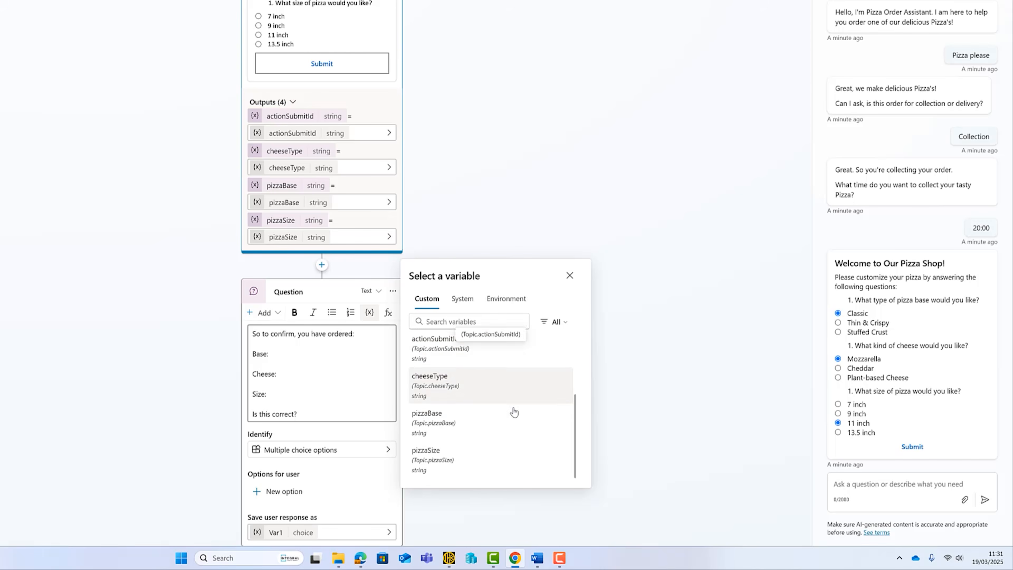
left_click(437, 419)
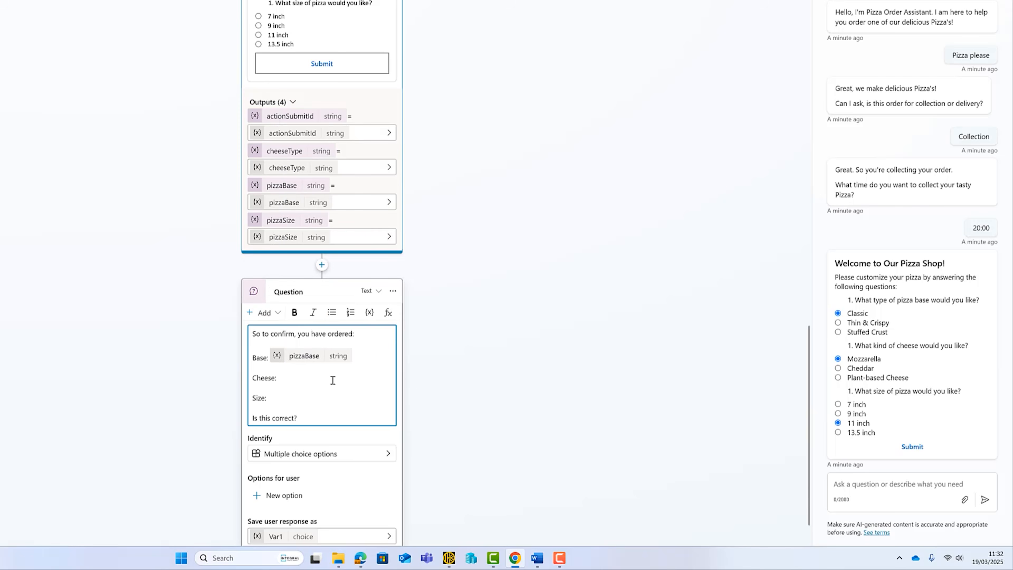
left_click(370, 311)
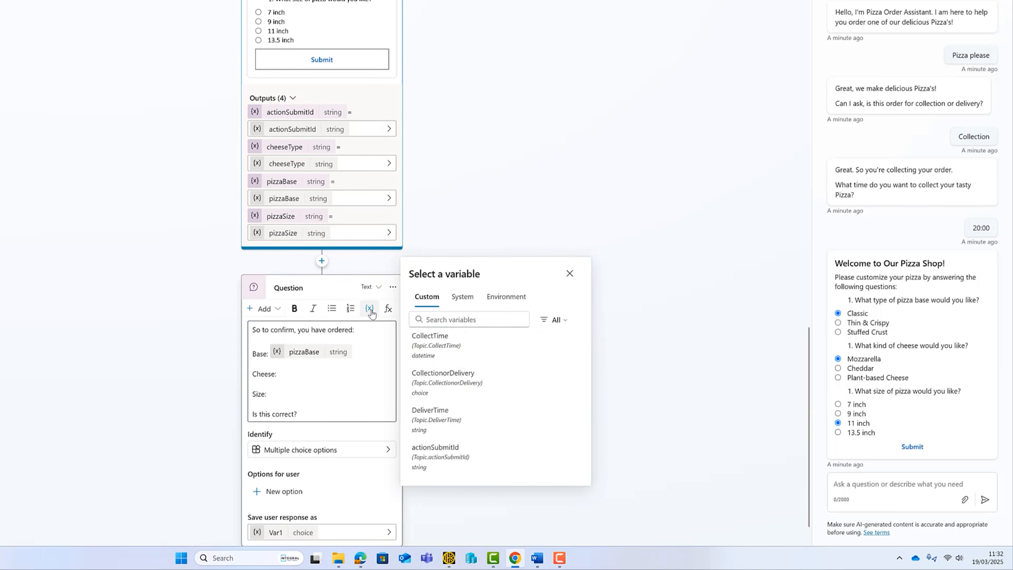
scroll(458, 399, "down", 3)
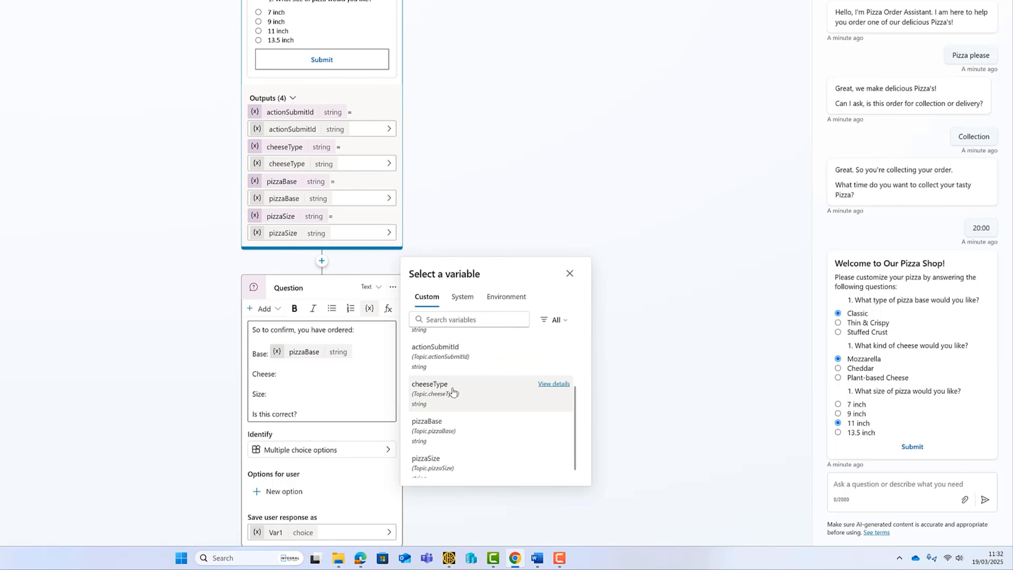
left_click(453, 392)
left_click(314, 397)
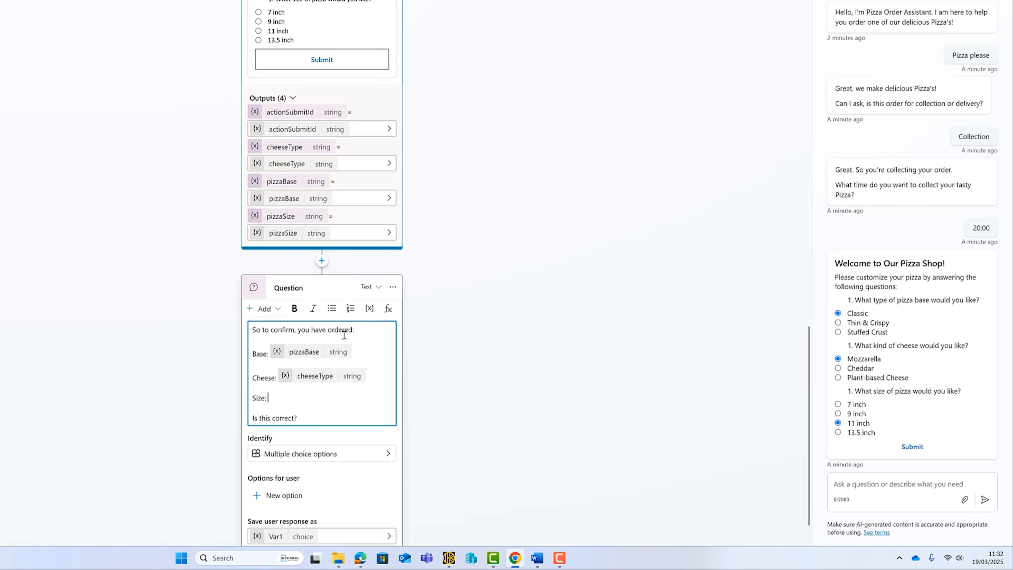
left_click(369, 308)
scroll(475, 422, "down", 2)
scroll(474, 425, "down", 3)
left_click(446, 458)
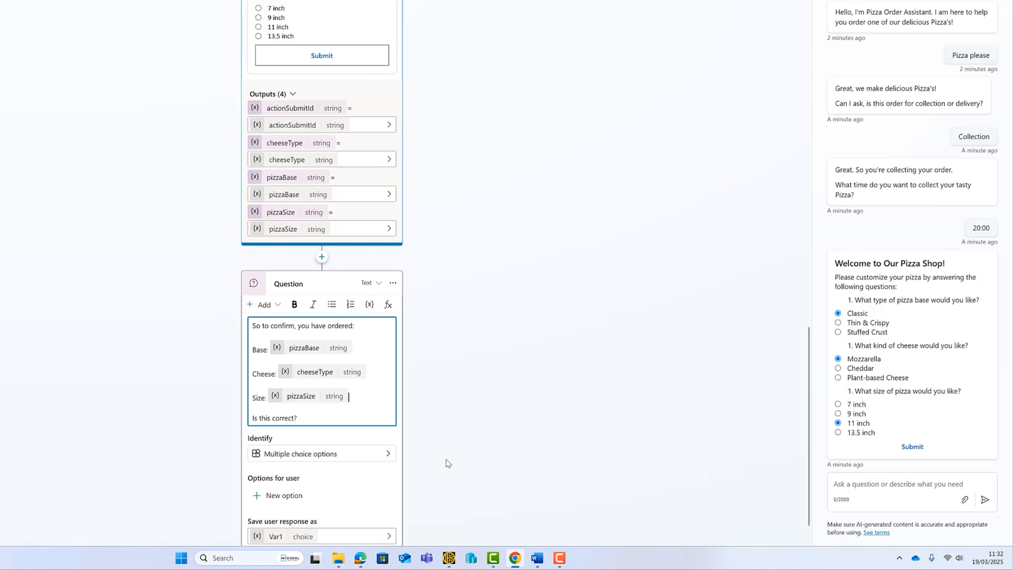
scroll(474, 389, "down", 2)
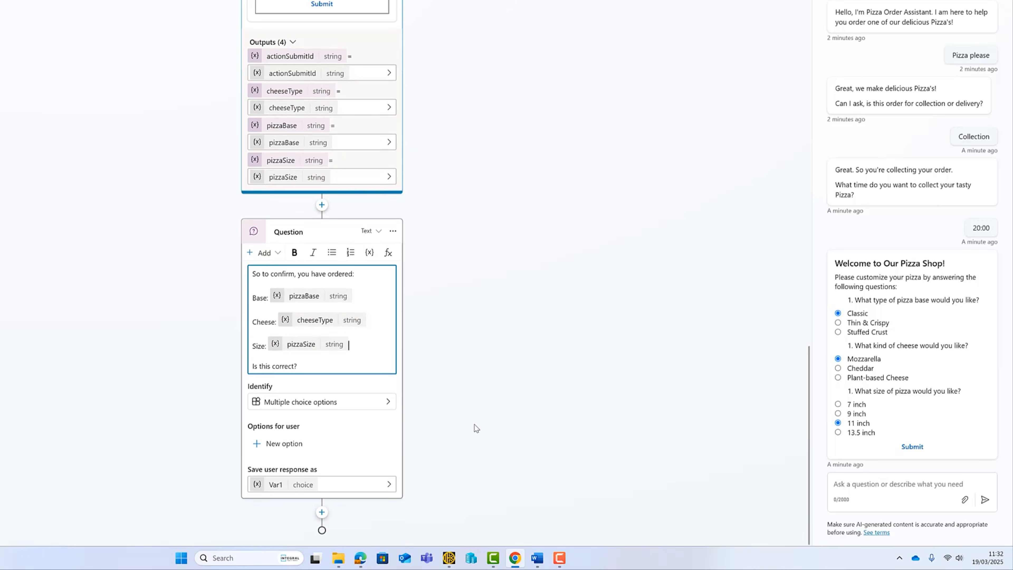
Give the confirmation question the answer options Yes and No.
left_click(293, 445)
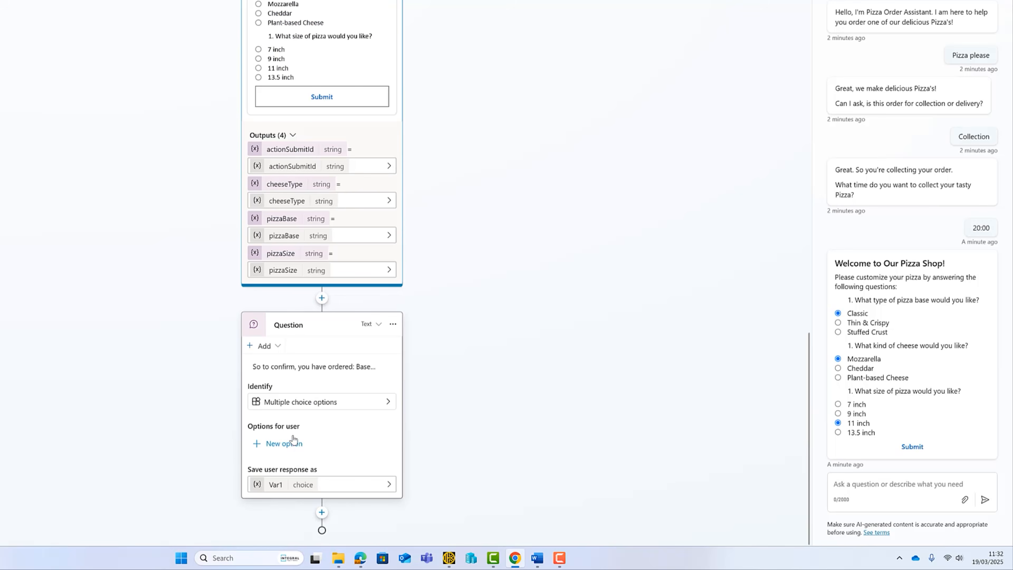
left_click(295, 446)
type("Yes")
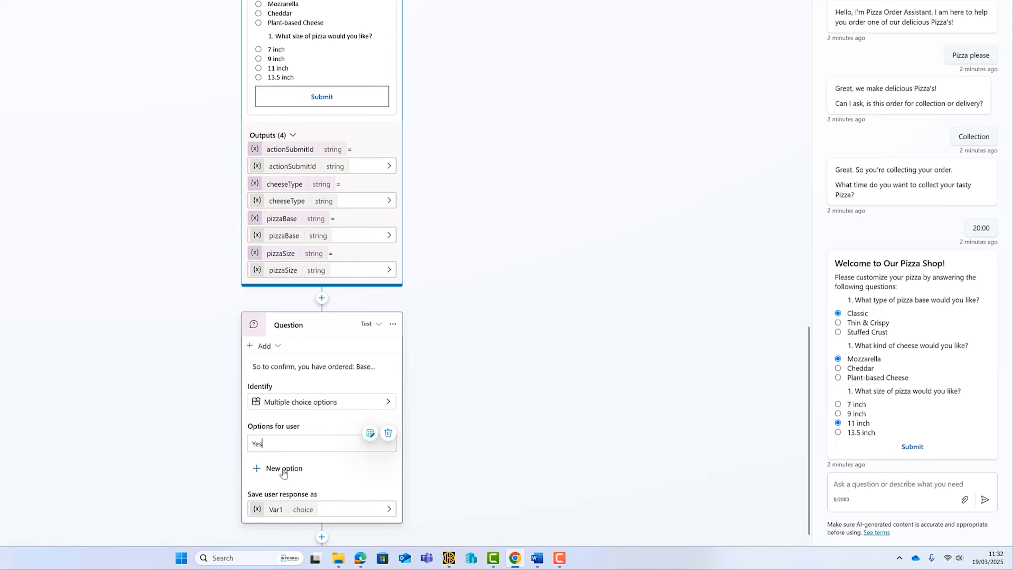
left_click(284, 468)
type("No")
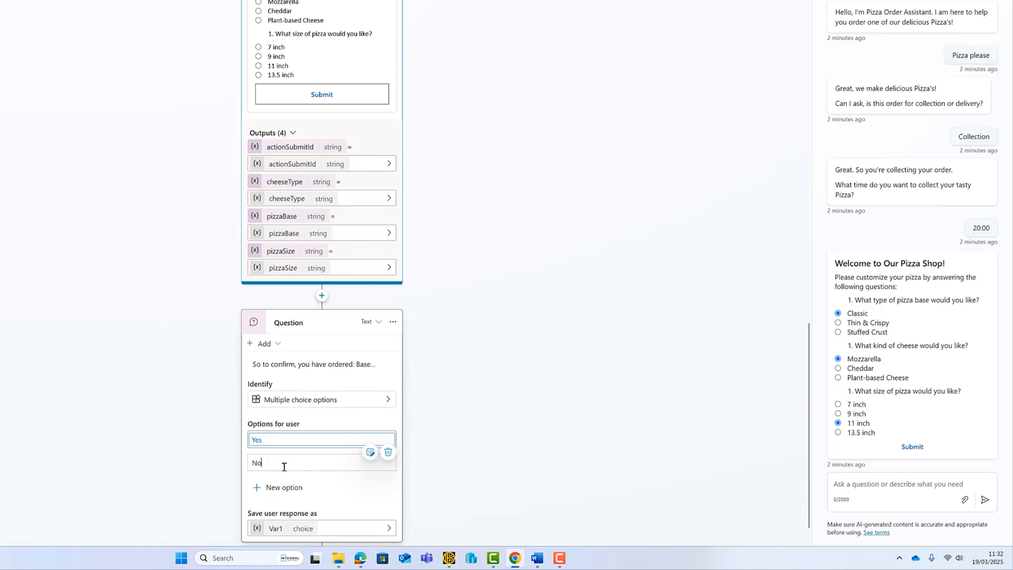
Rename the question's answer variable from Var1 to ConfirmChoice.
left_click(275, 529)
double_click(684, 25)
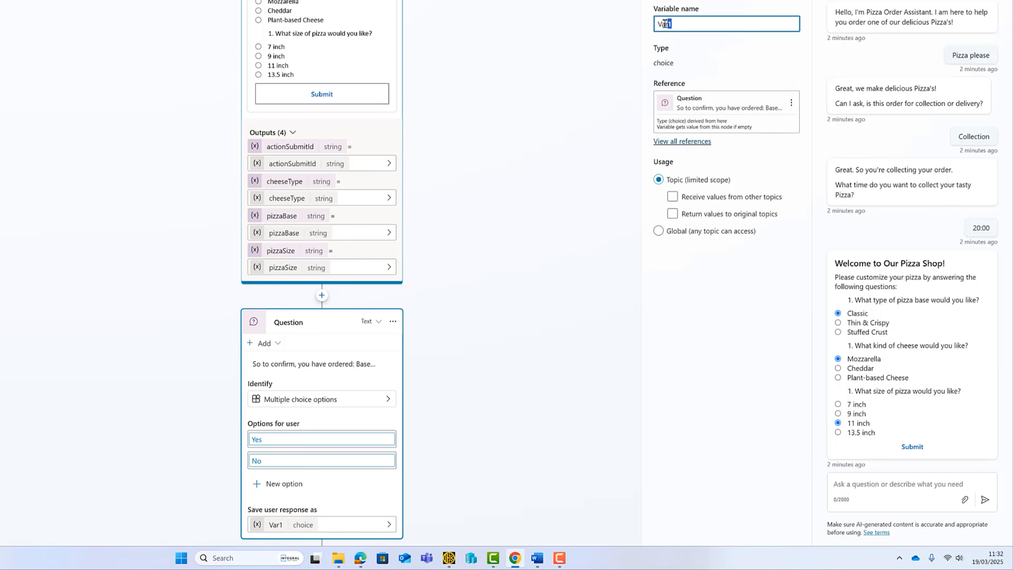
type("ConfirmChoice")
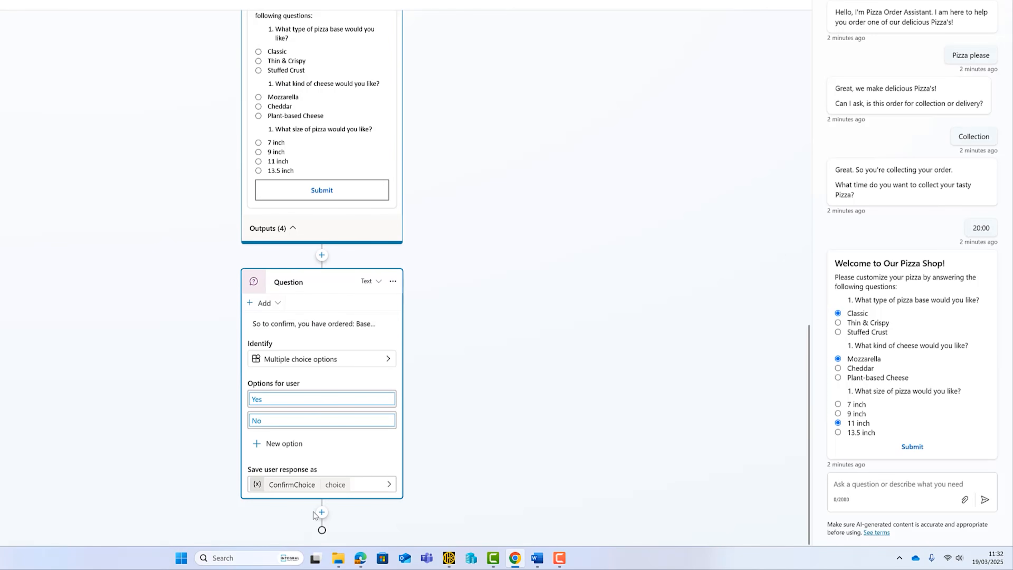
Add a condition after the question checking ConfirmChoice is equal to Yes.
left_click(321, 512)
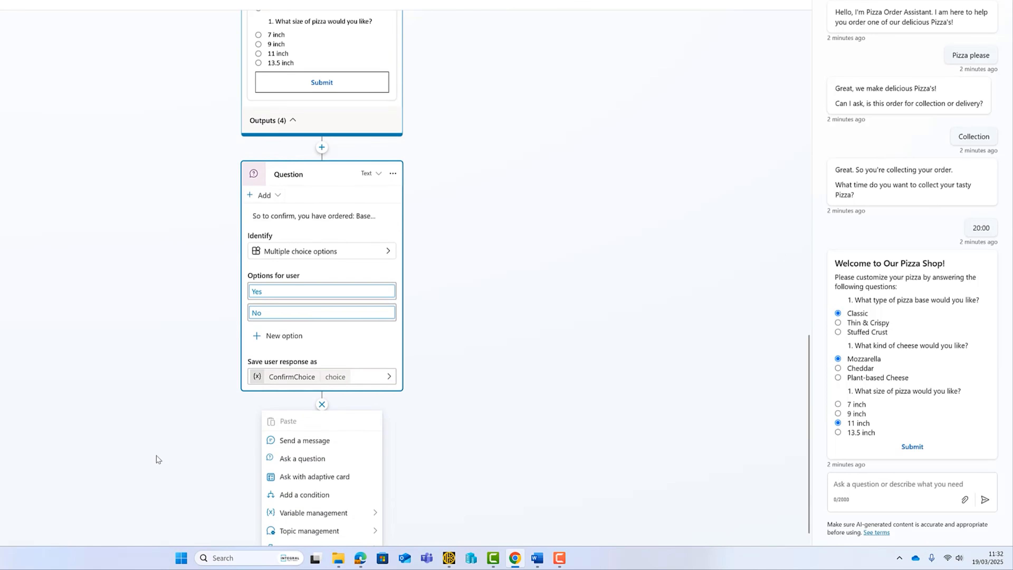
left_click(334, 466)
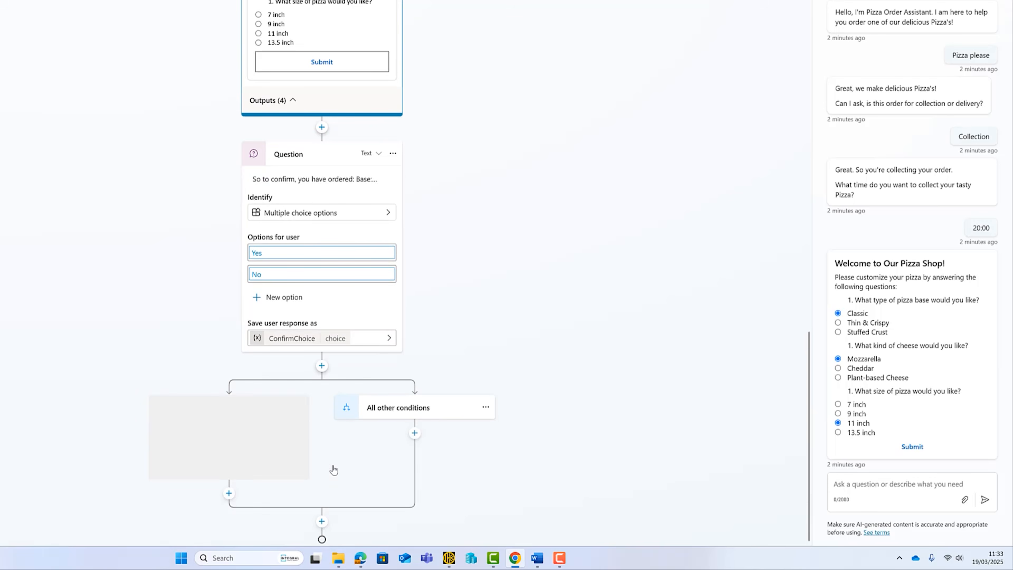
left_click(225, 434)
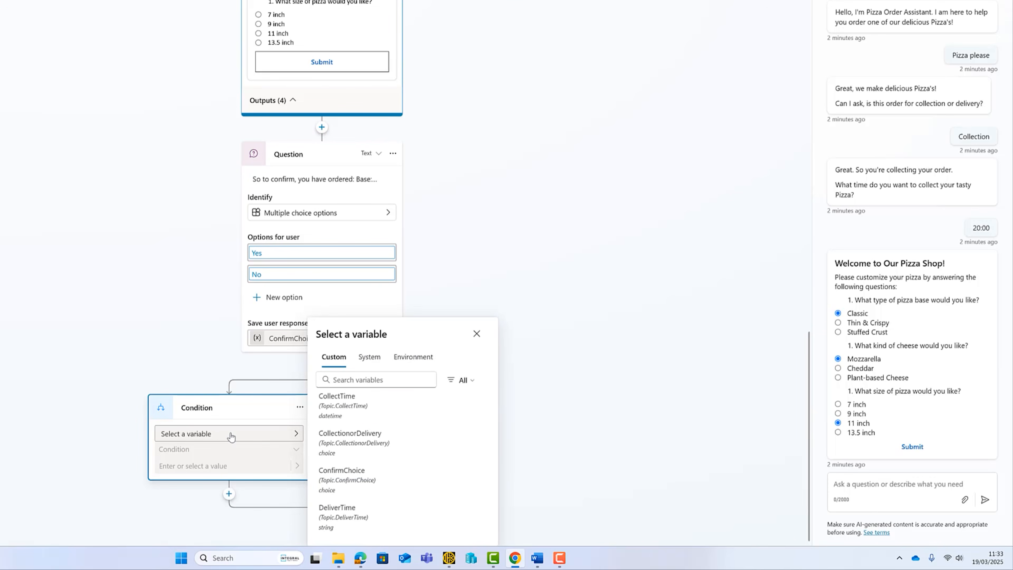
left_click(337, 400)
left_click(302, 468)
key("Escape")
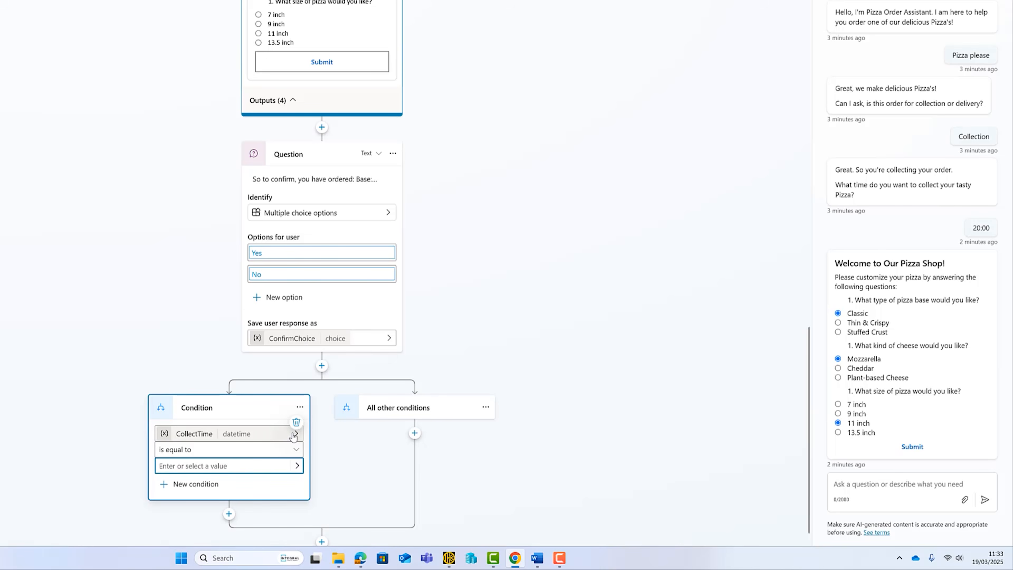
left_click(295, 434)
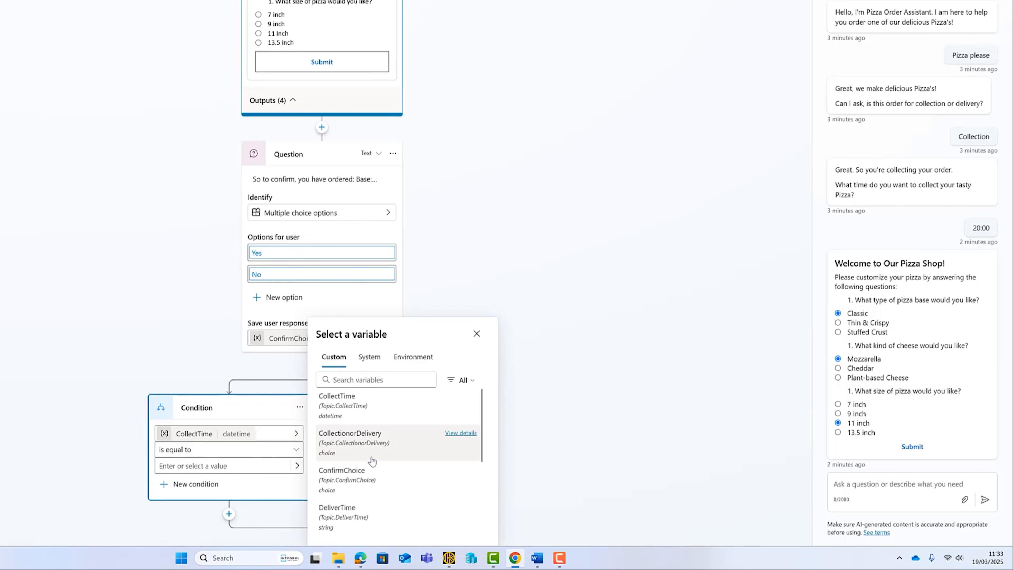
left_click(351, 479)
left_click(254, 466)
left_click(163, 488)
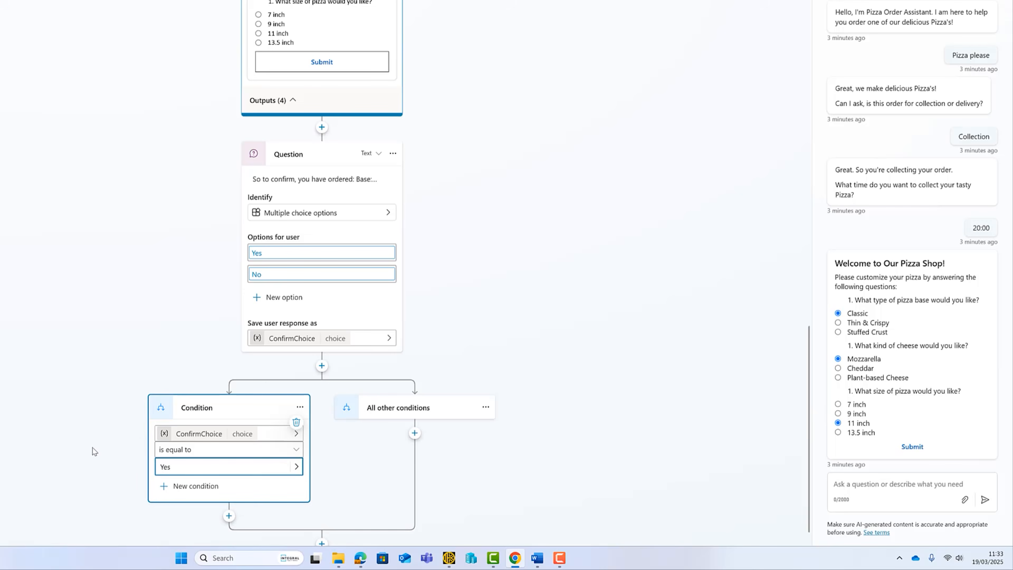
scroll(94, 450, "down", 1)
left_click(246, 514)
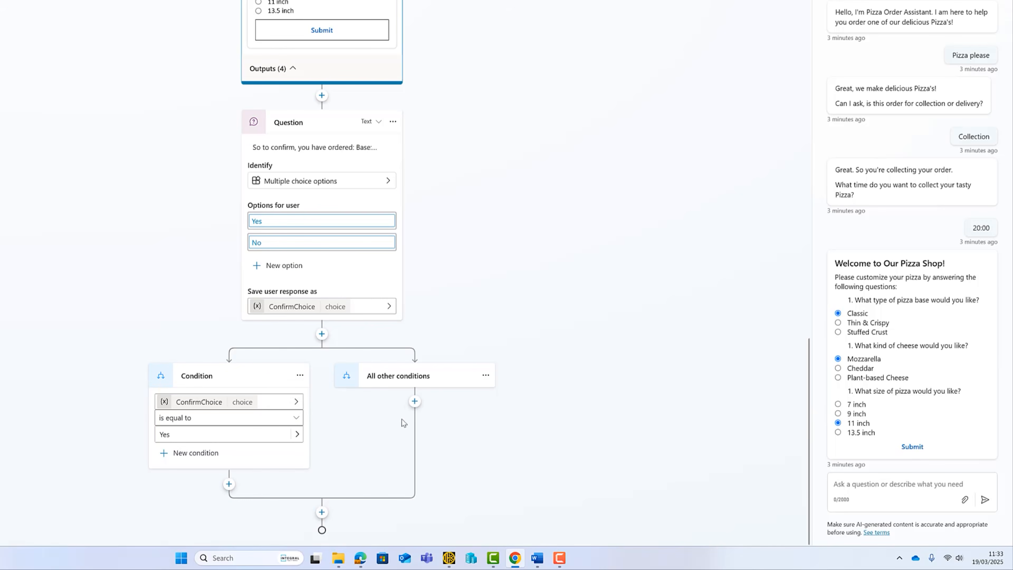
Add a second condition checking ConfirmChoice is equal to No.
left_click(321, 334)
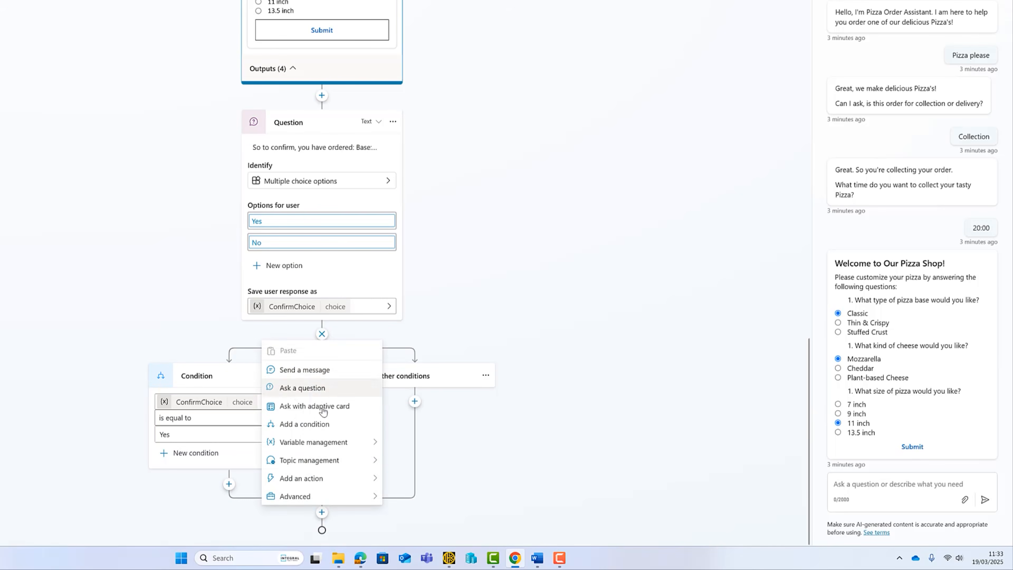
left_click(322, 425)
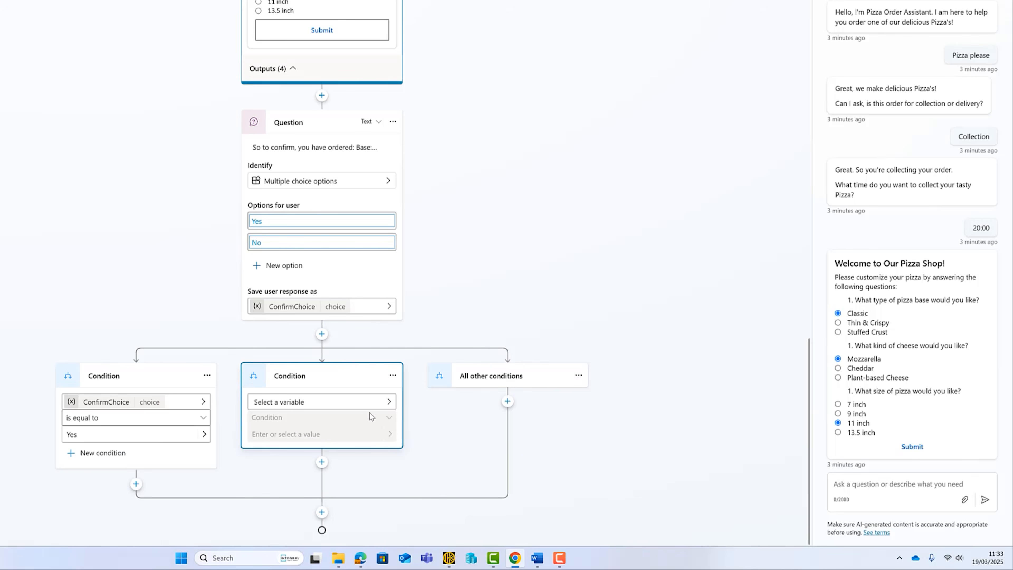
left_click(388, 402)
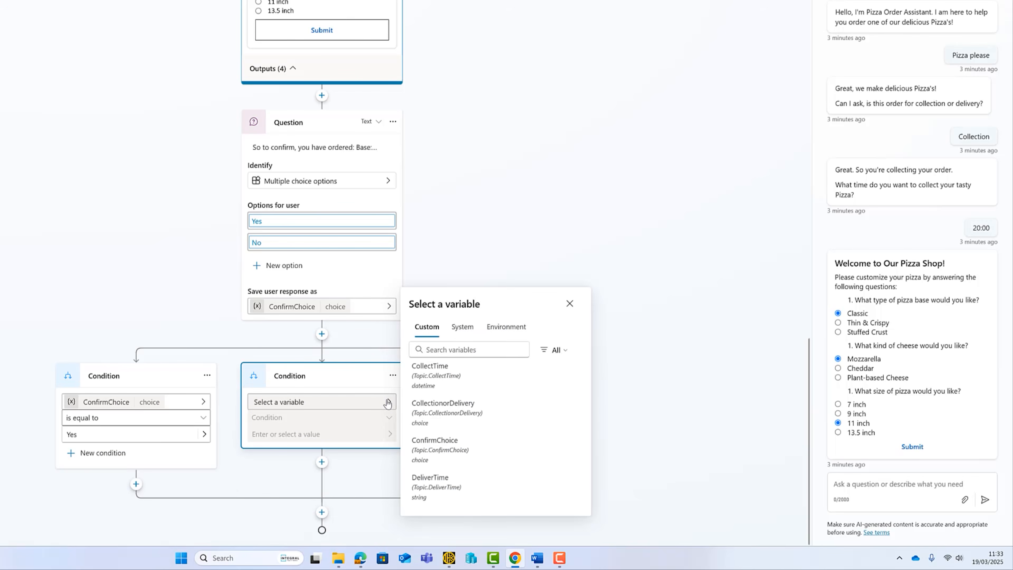
left_click(434, 444)
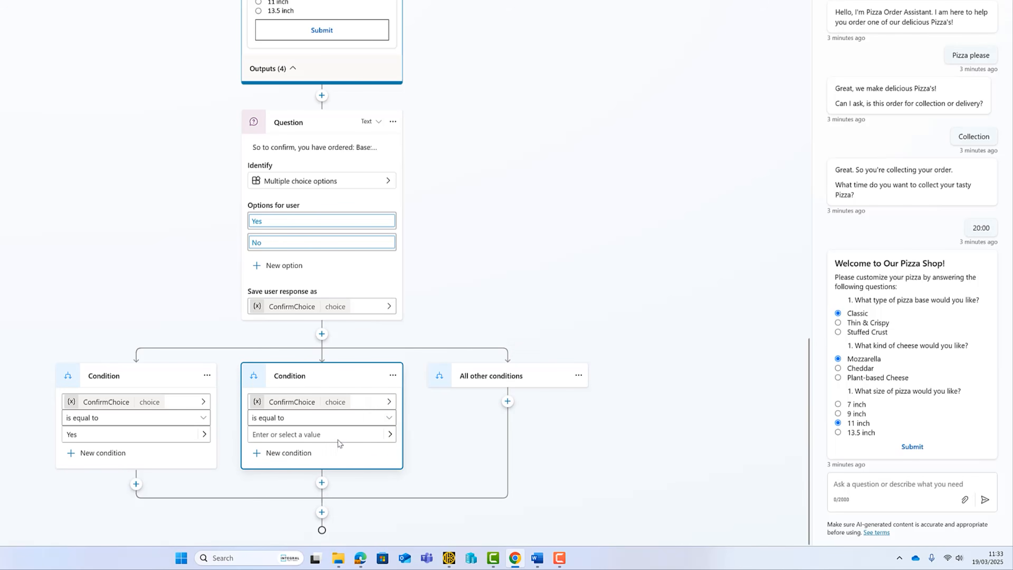
left_click(388, 434)
left_click(358, 435)
left_click(299, 453)
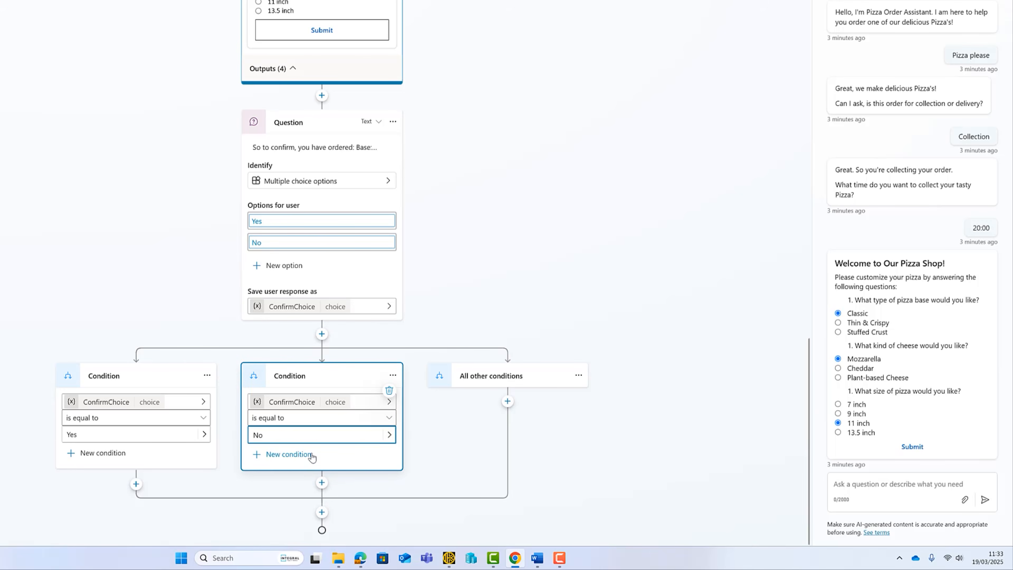
Add a Go to step node under the No branch that jumps back to the pizza Adaptive Card.
left_click(322, 483)
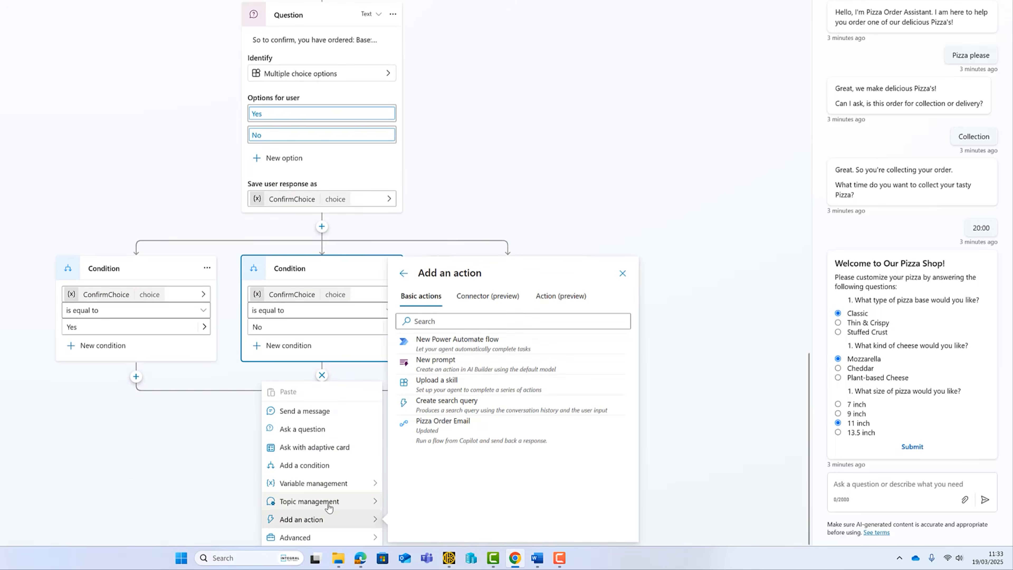
mouse_move(328, 503)
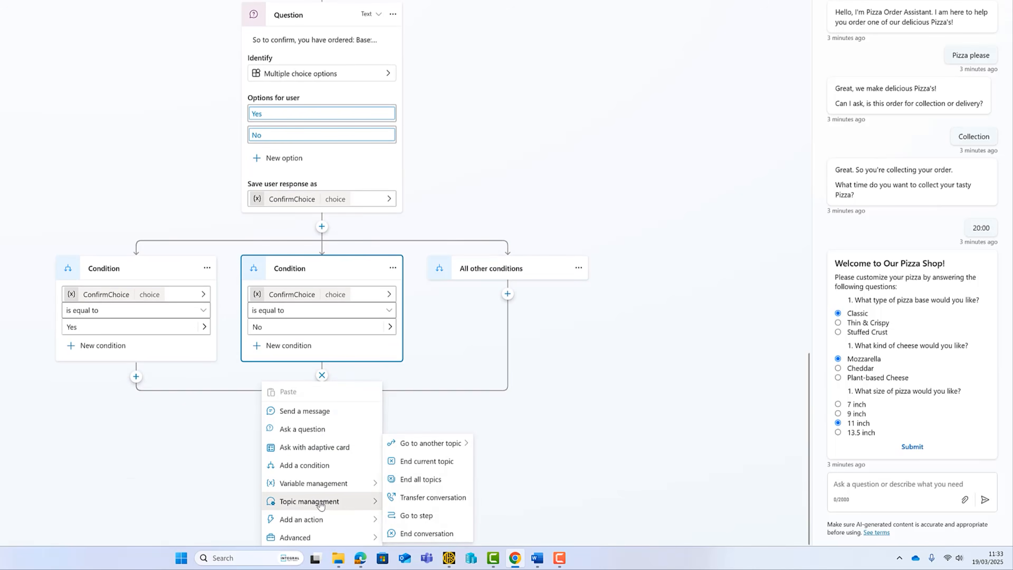
left_click(441, 516)
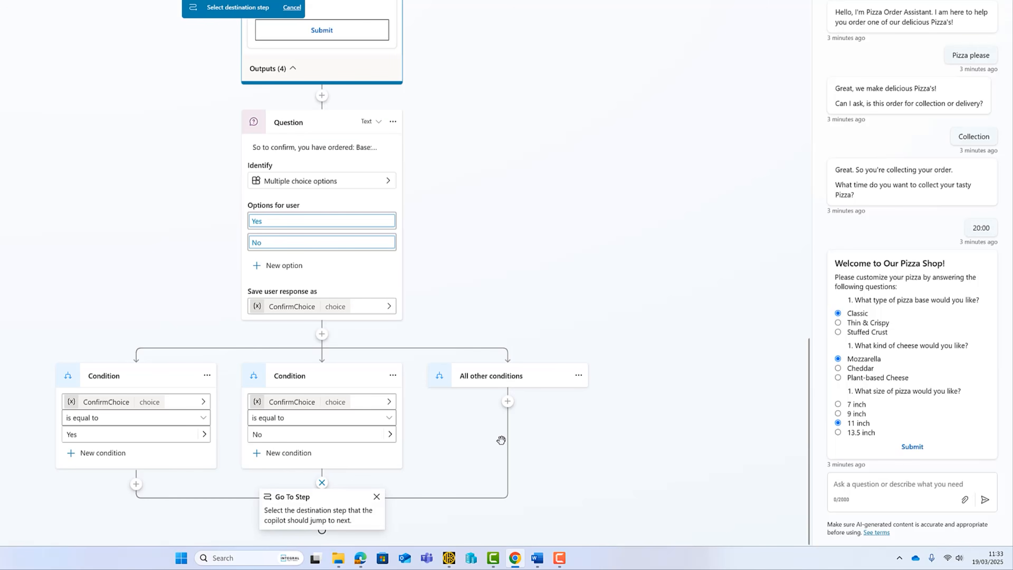
scroll(599, 301, "up", 5)
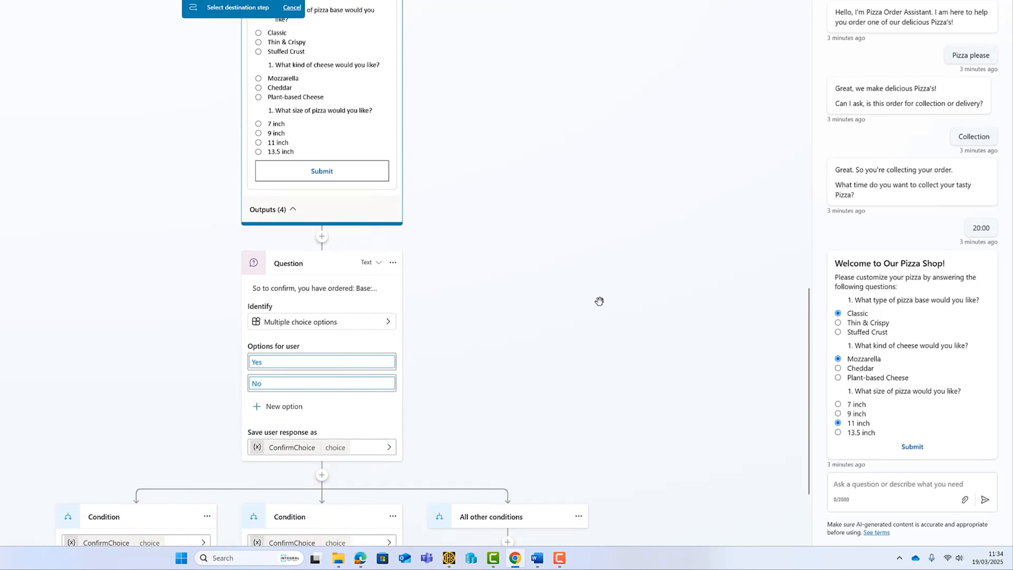
scroll(599, 301, "up", 2)
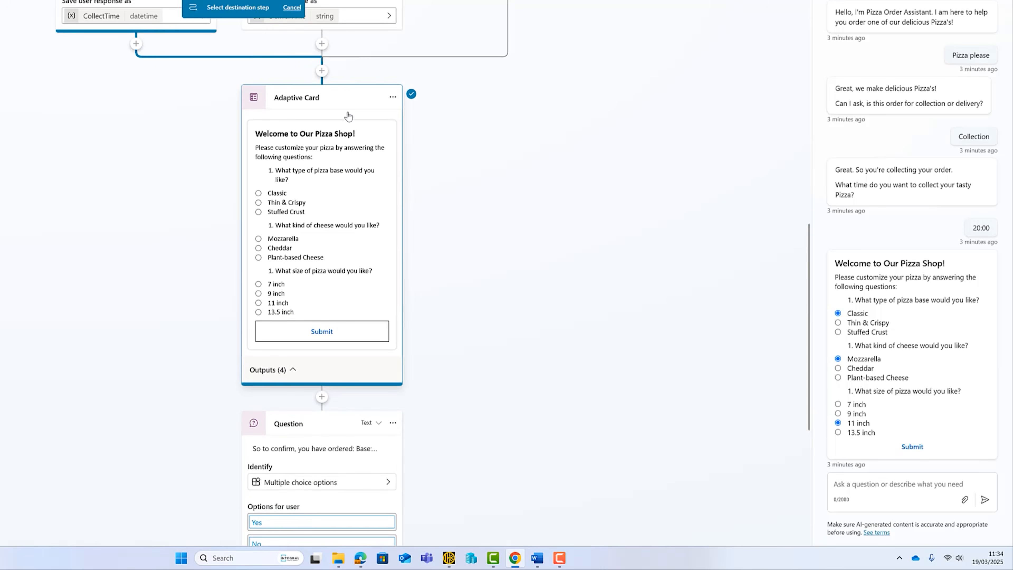
left_click(348, 99)
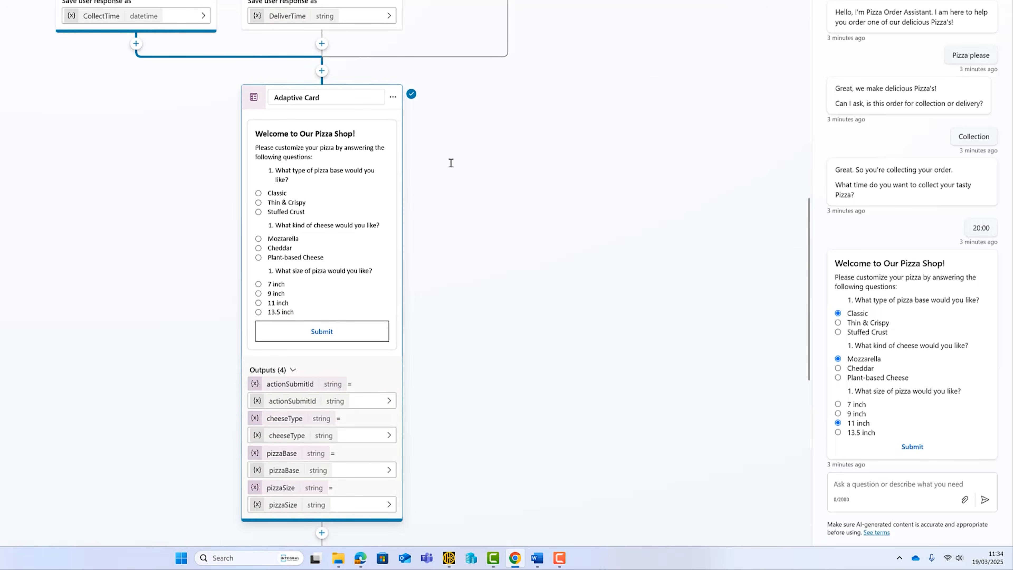
scroll(518, 308, "down", 10)
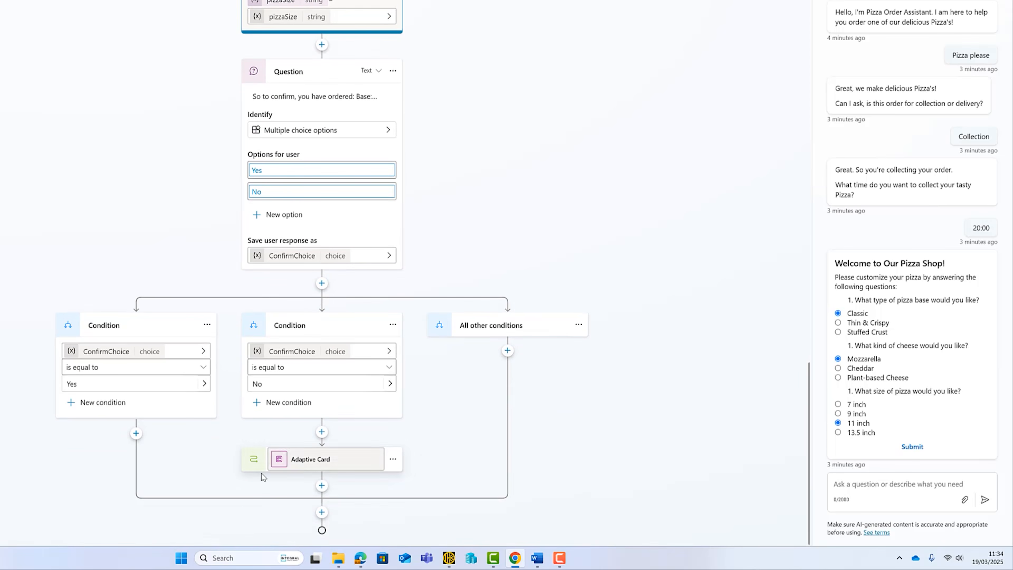
Save the topic and test it: send 'Pizza', choose Collection at 20:00, submit the card with Classic base.
key("ctrl+s")
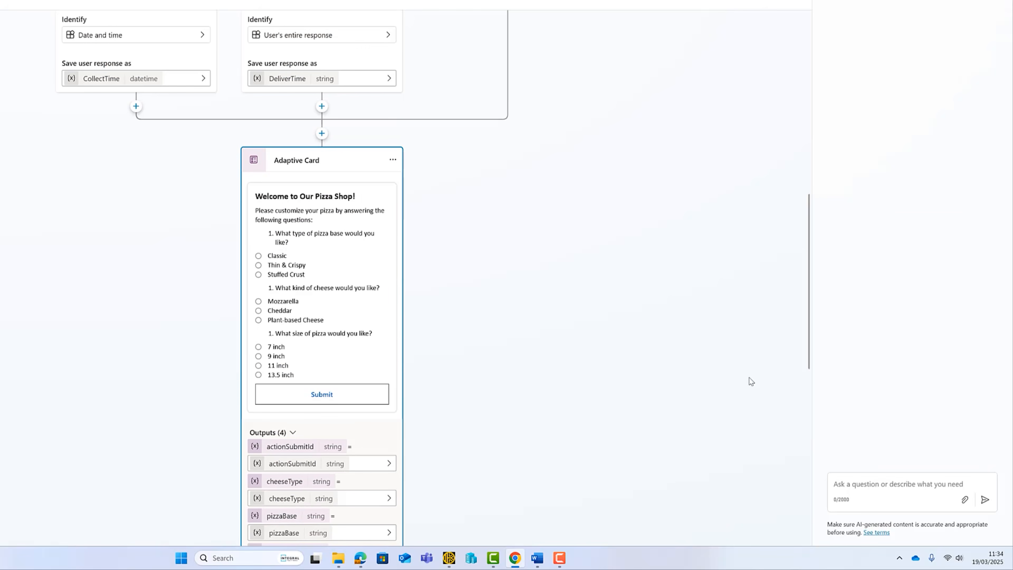
left_click(867, 484)
type("Pizza")
key("Return")
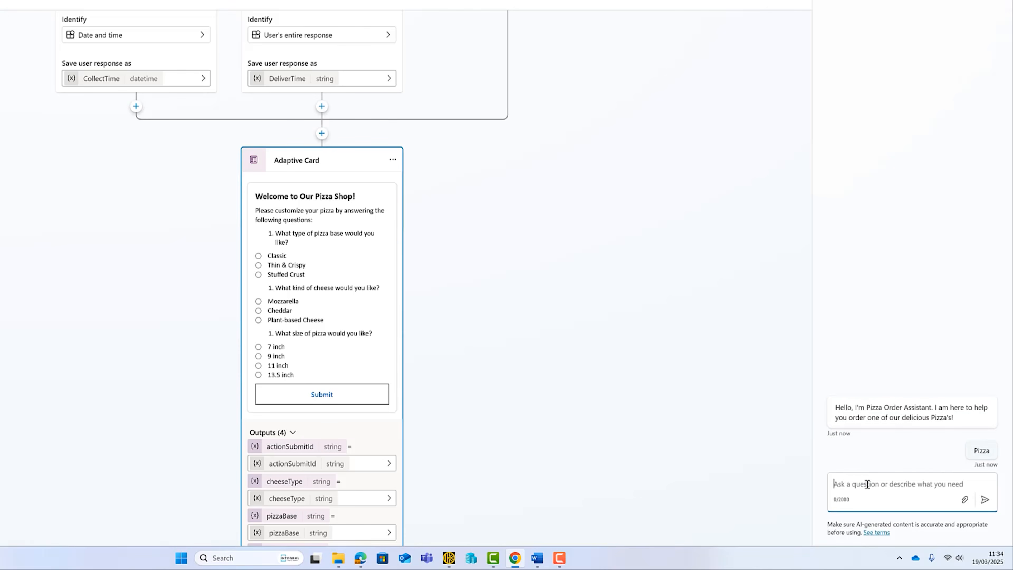
left_click(956, 463)
type("20:00")
key("Return")
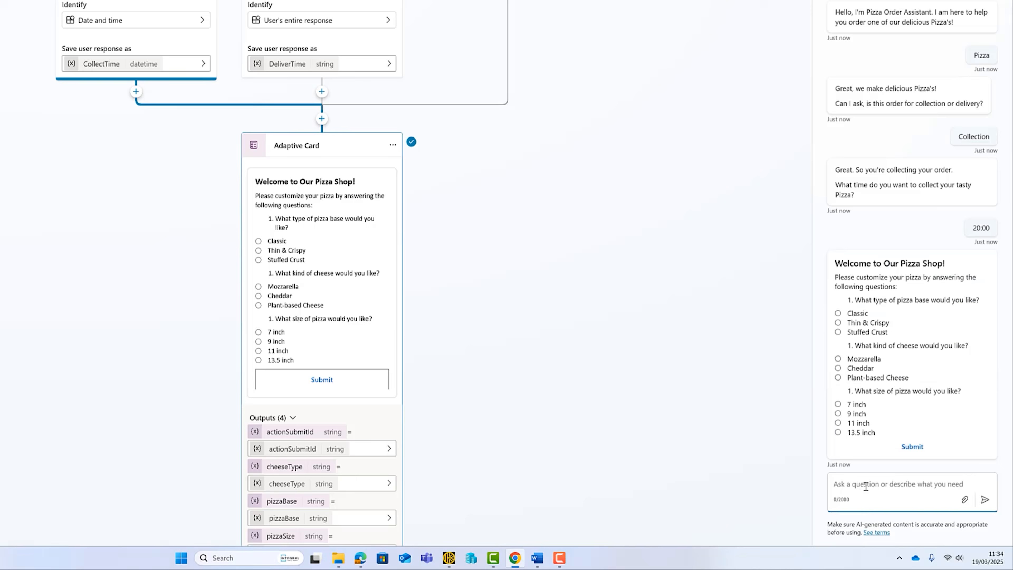
left_click(837, 313)
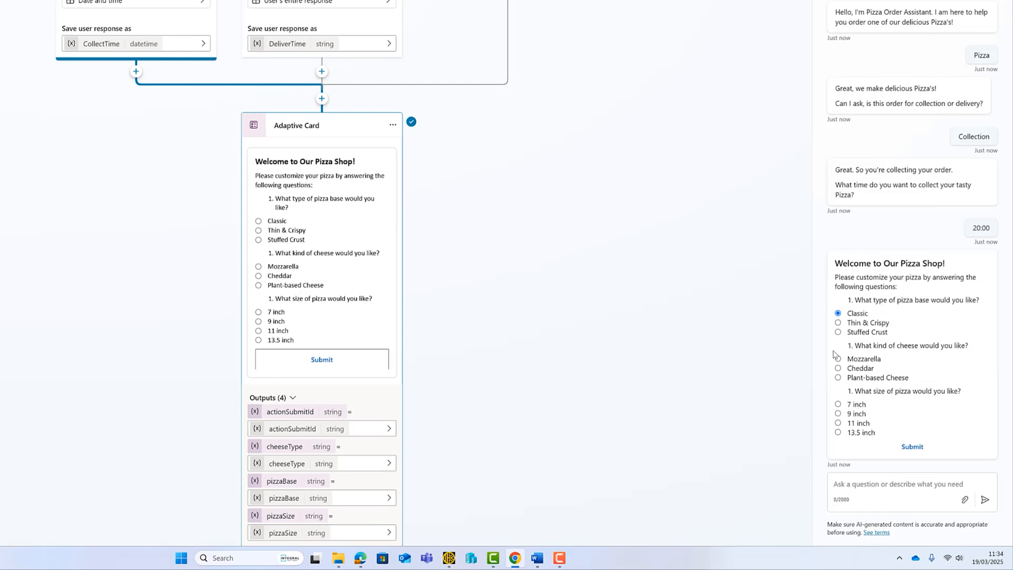
left_click(917, 449)
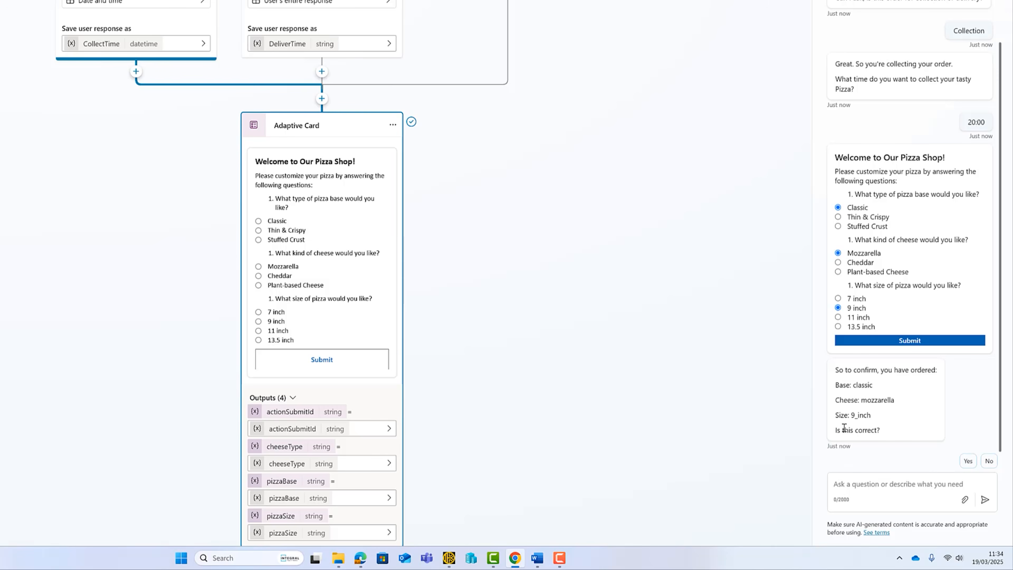
Reply No to the order confirmation so the pizza card is shown again.
scroll(229, 337, "down", 12)
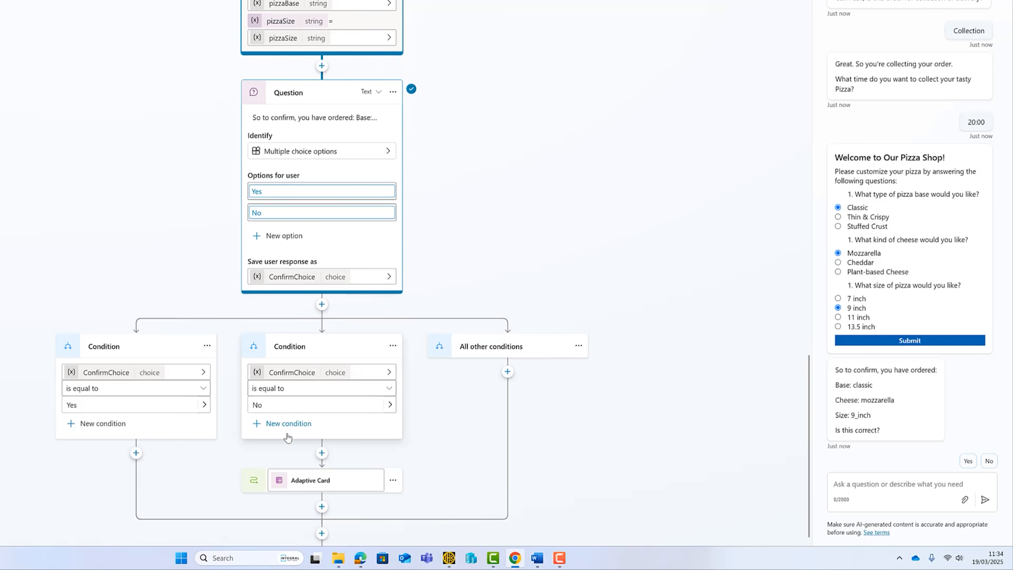
left_click(883, 485)
type("No")
key("Return")
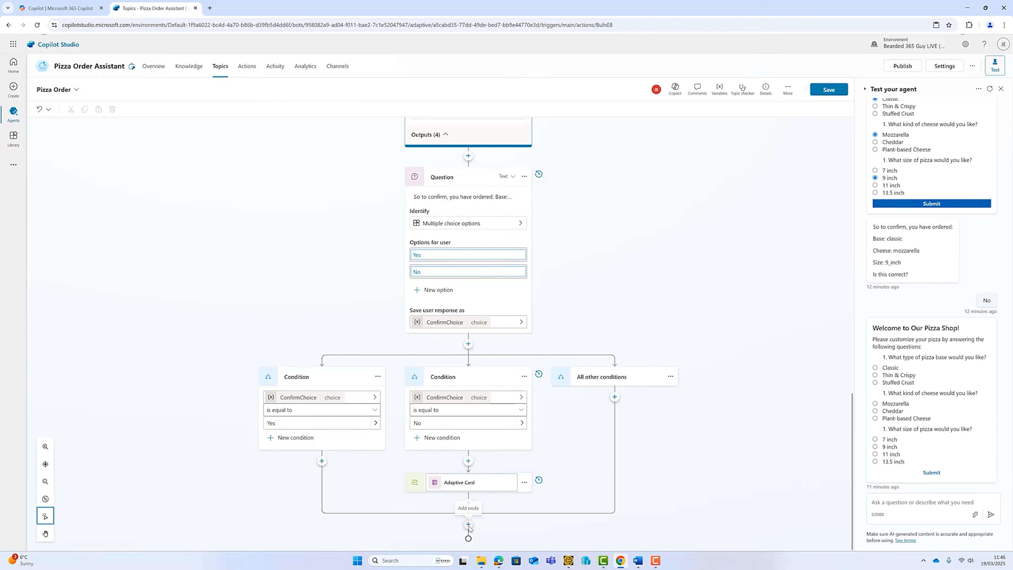
Add an empty Ask with adaptive card node after the condition branches and open its properties.
left_click(469, 525)
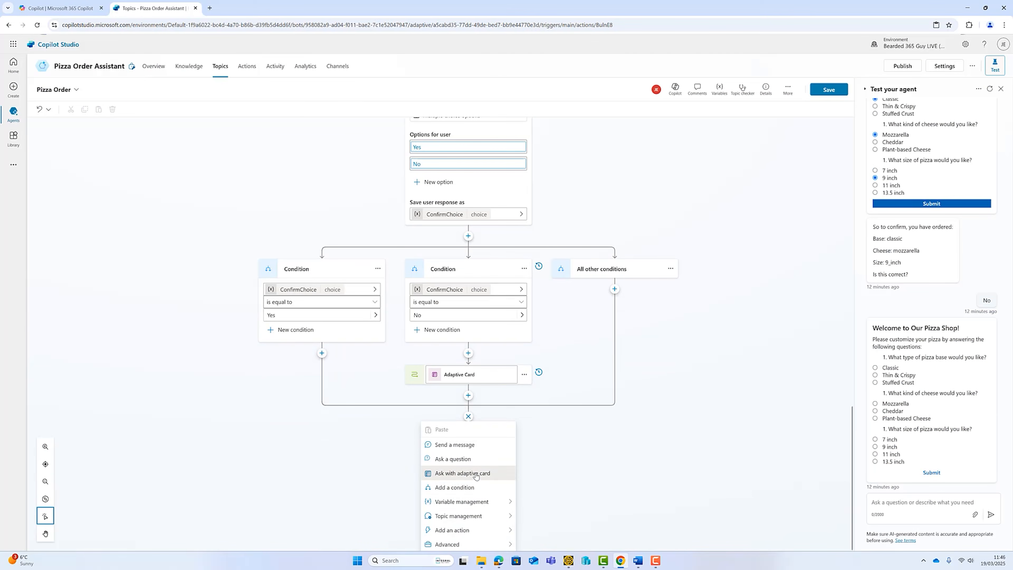
left_click(476, 473)
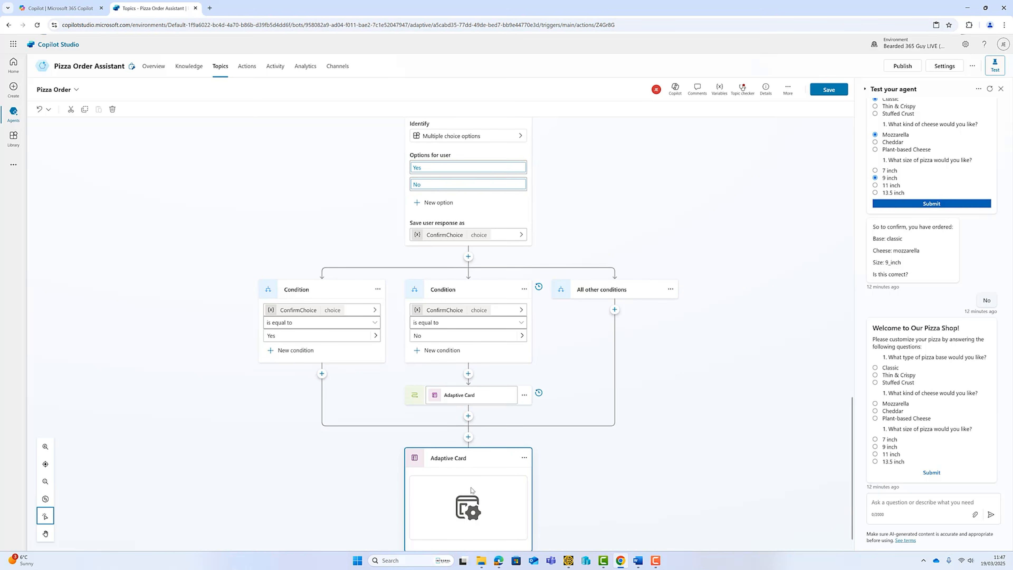
left_click(474, 511)
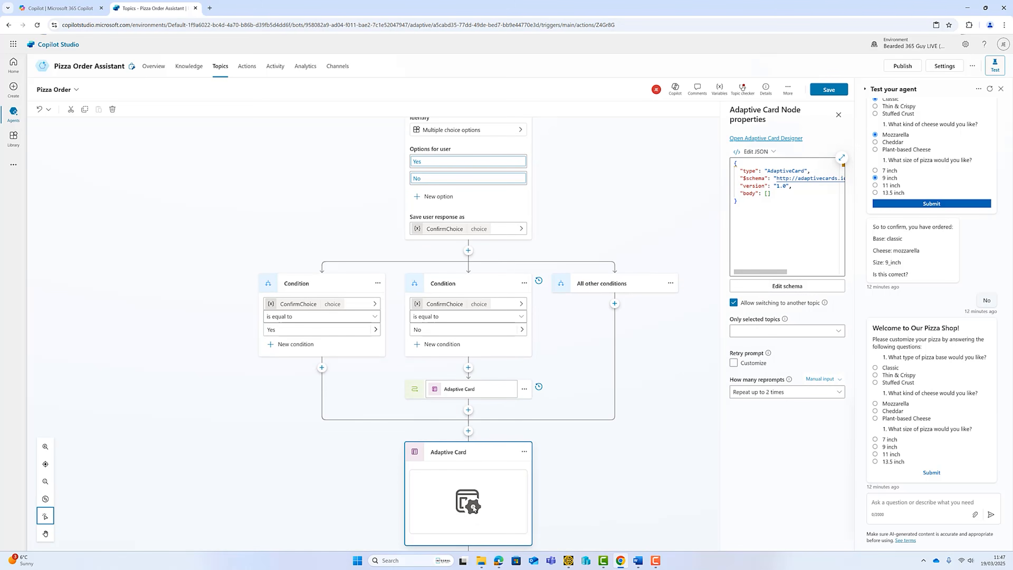
left_click(68, 9)
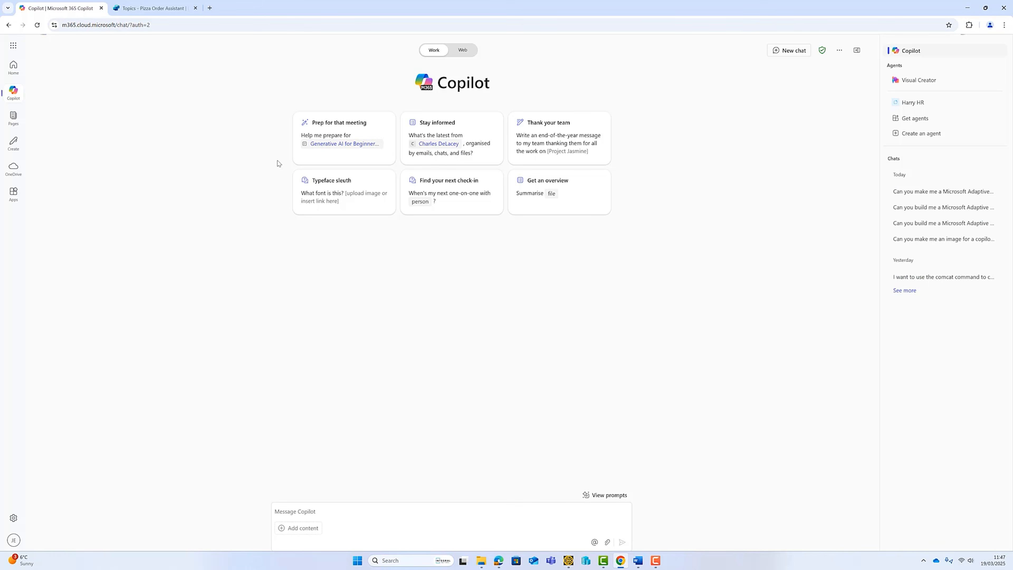
Have Microsoft 365 Copilot generate multi-select pizza toppings card JSON and select it for copying.
left_click(303, 510)
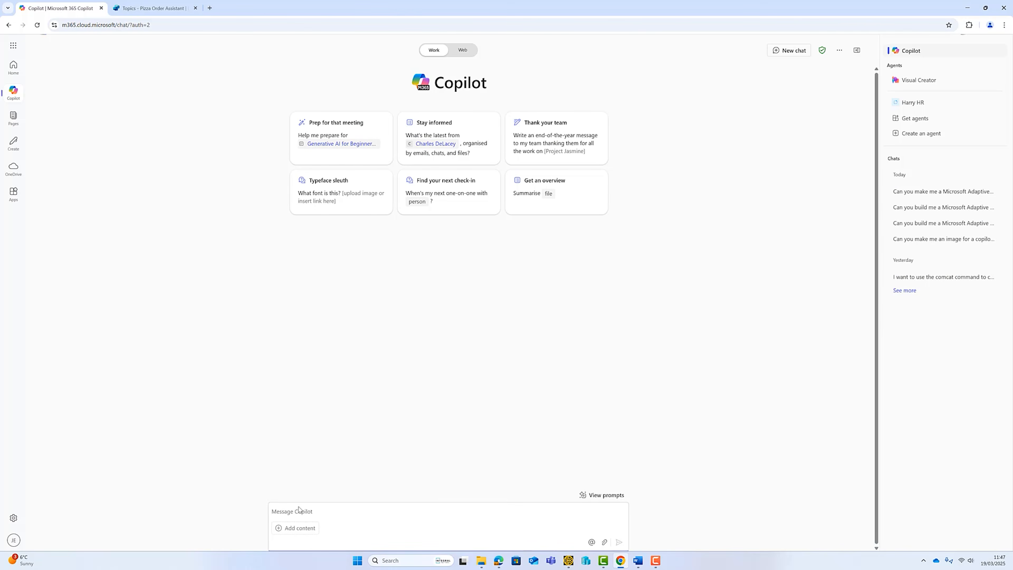
type("Can you make me a Microsoft Adaptive card for pizza toppings. This has to be a multiple choice option. They can choose from the following: Mushrooms, Chicken, Sweetcorn, Olives, Seafood, Onions, Pineapple, Pepperoni, Chicken, Sausage and Bacon")
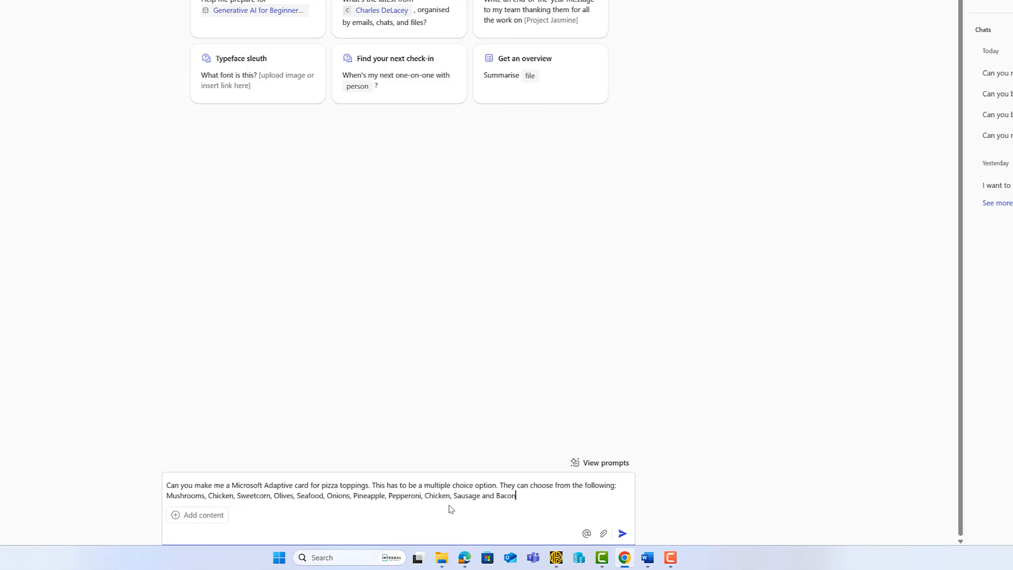
left_click(622, 533)
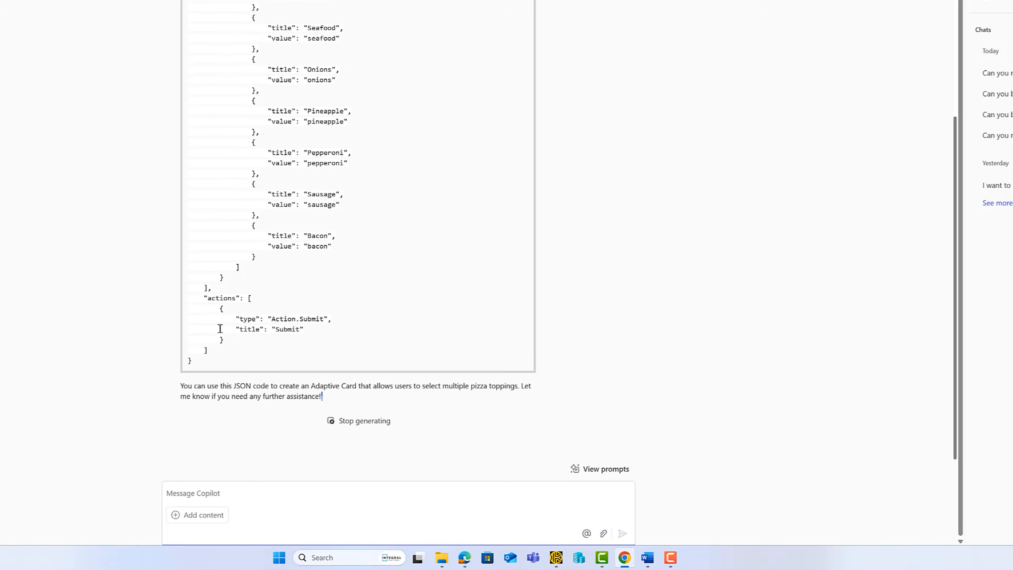
scroll(219, 328, "up", 10)
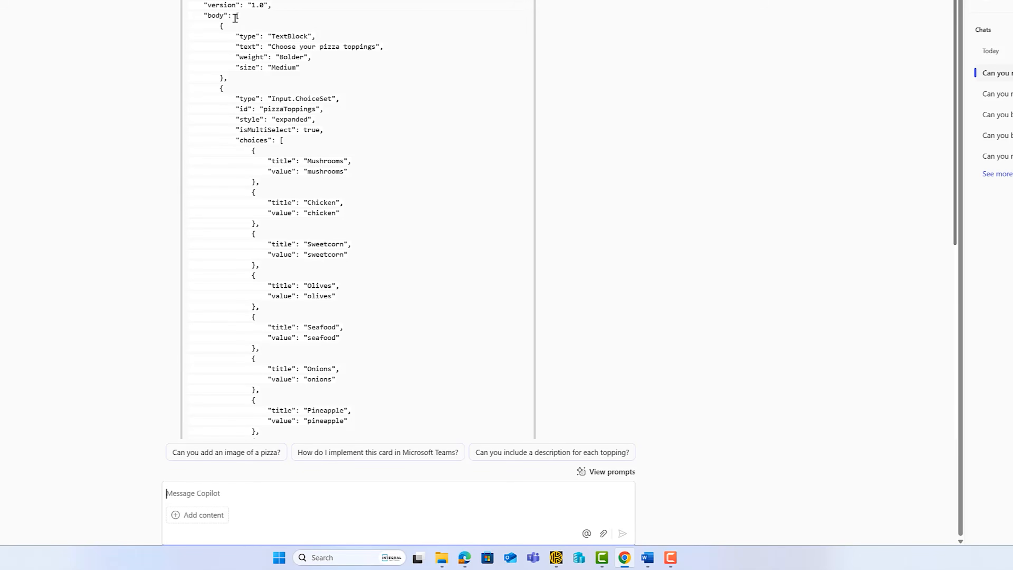
left_click_drag(235, 16, 400, 387)
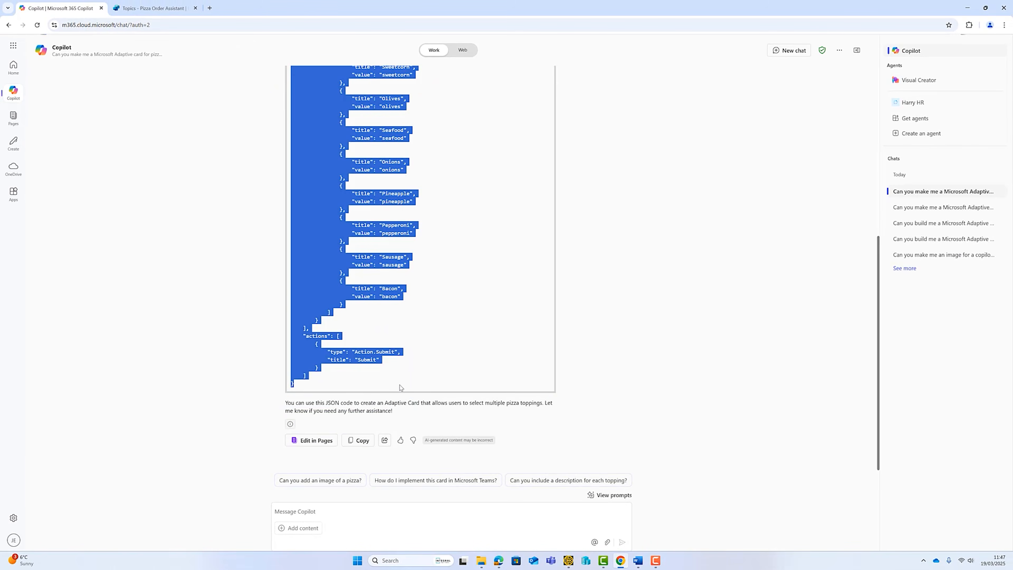
left_click(153, 5)
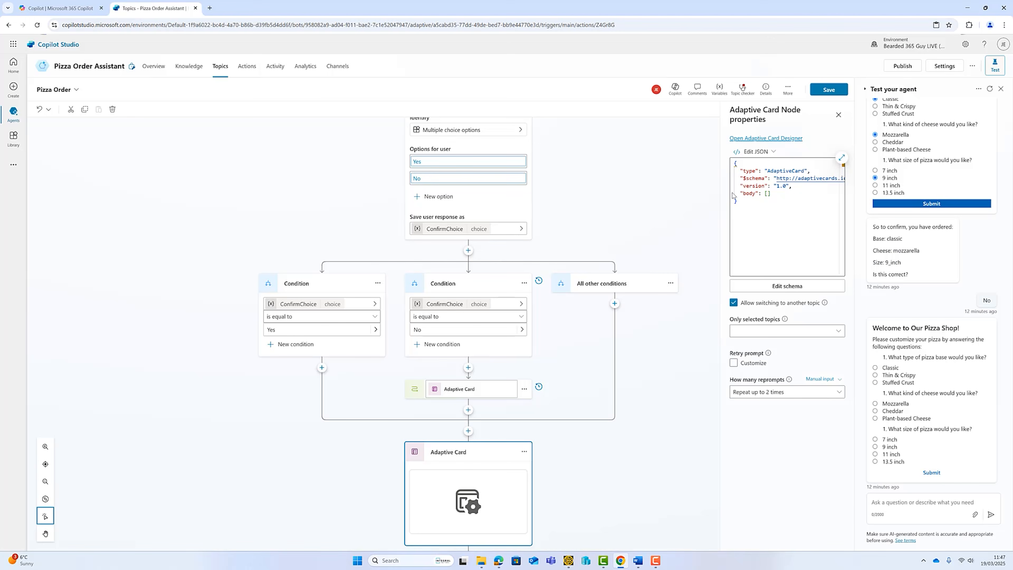
Paste the toppings JSON into the new card node, giving a ten-topping checklist with pizzaToppings output.
left_click(765, 193)
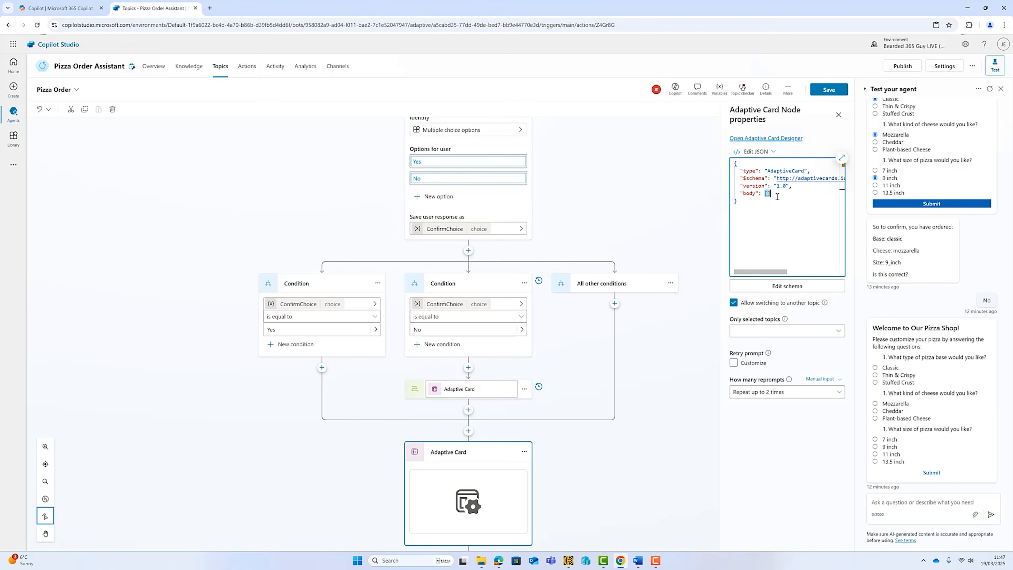
key("ctrl+v")
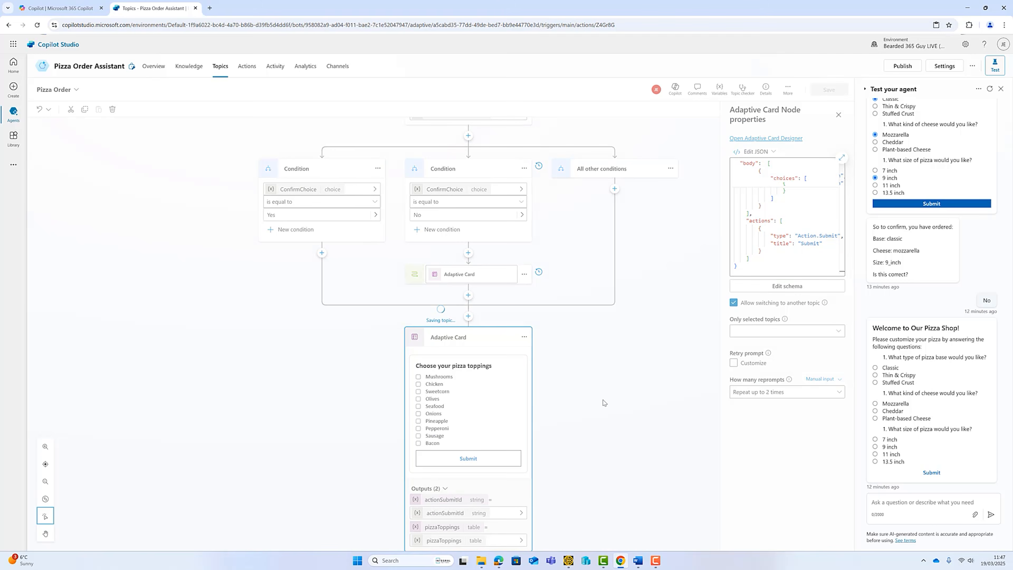
scroll(598, 414, "down", 1)
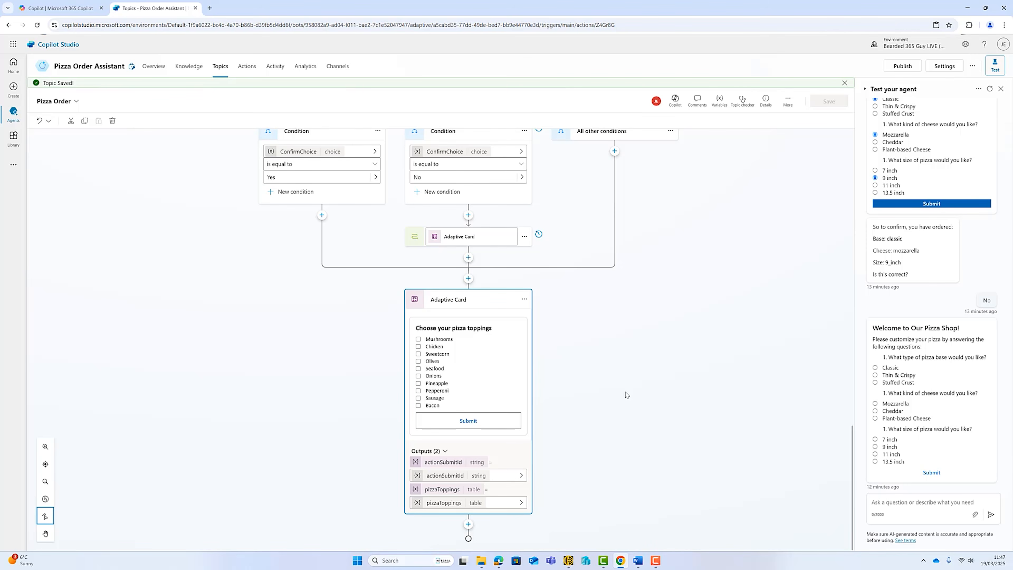
Restart the test chat and start a Pizza order for collection at 20:00.
left_click(989, 89)
left_click(923, 502)
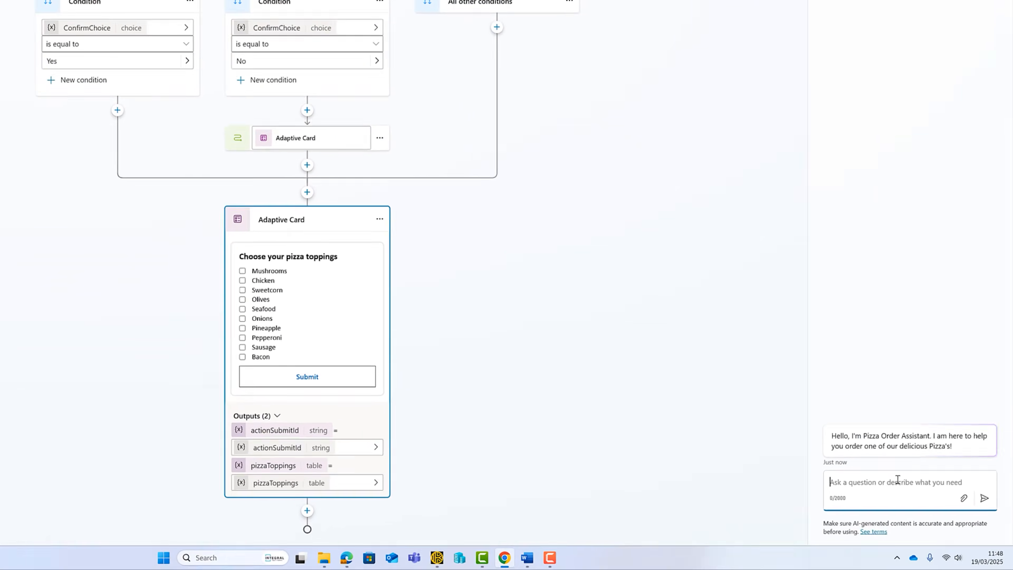
type("Pizza")
key("Return")
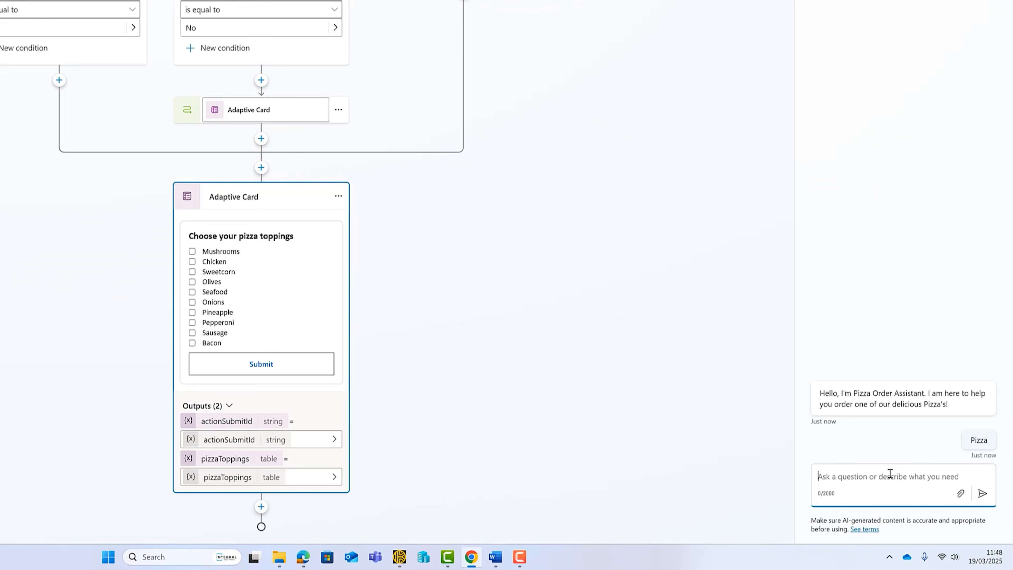
left_click(937, 451)
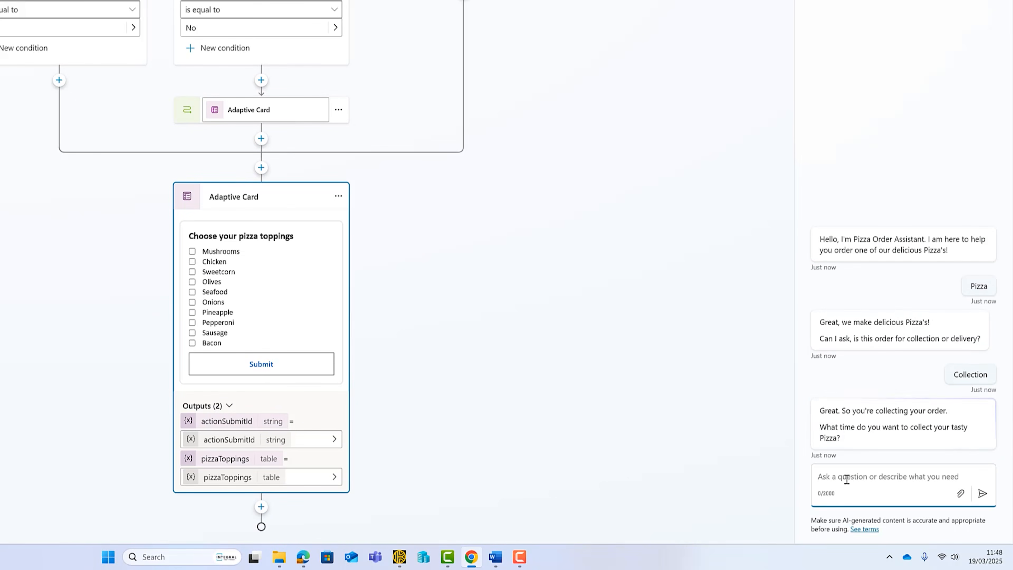
type("20:00")
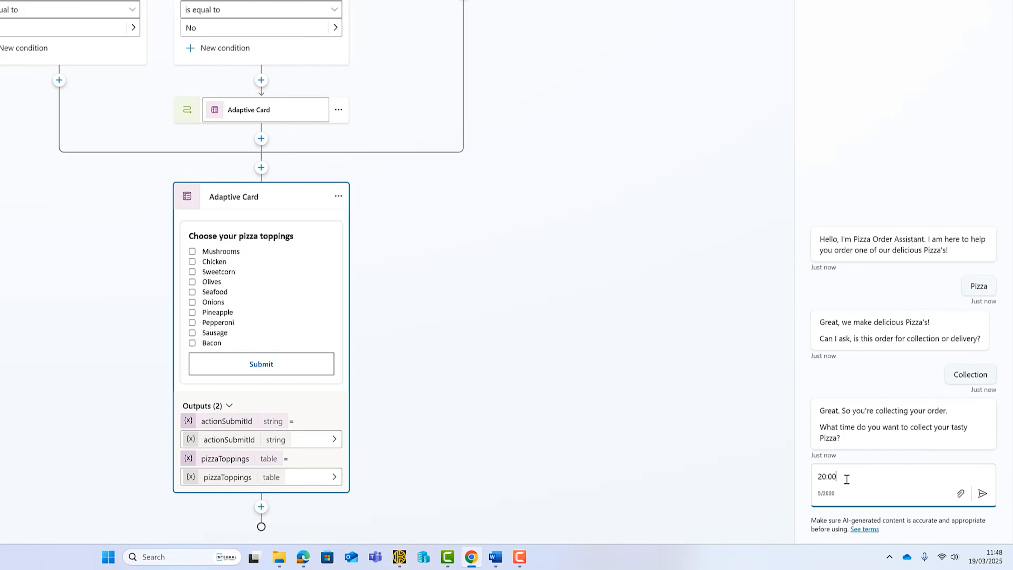
key("Return")
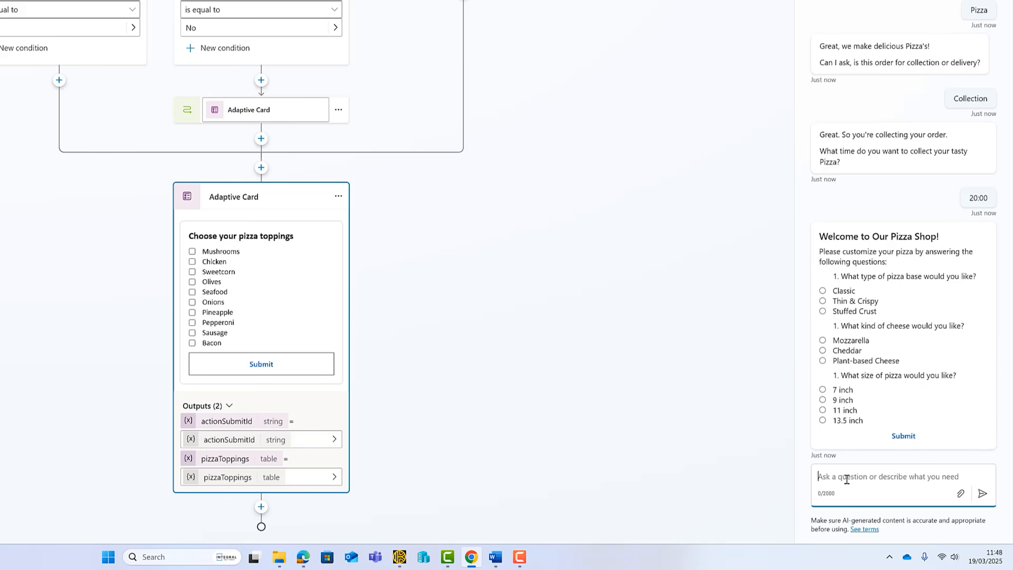
Choose a Classic base, Mozzarella cheese and 9 inch size, and submit.
left_click(822, 290)
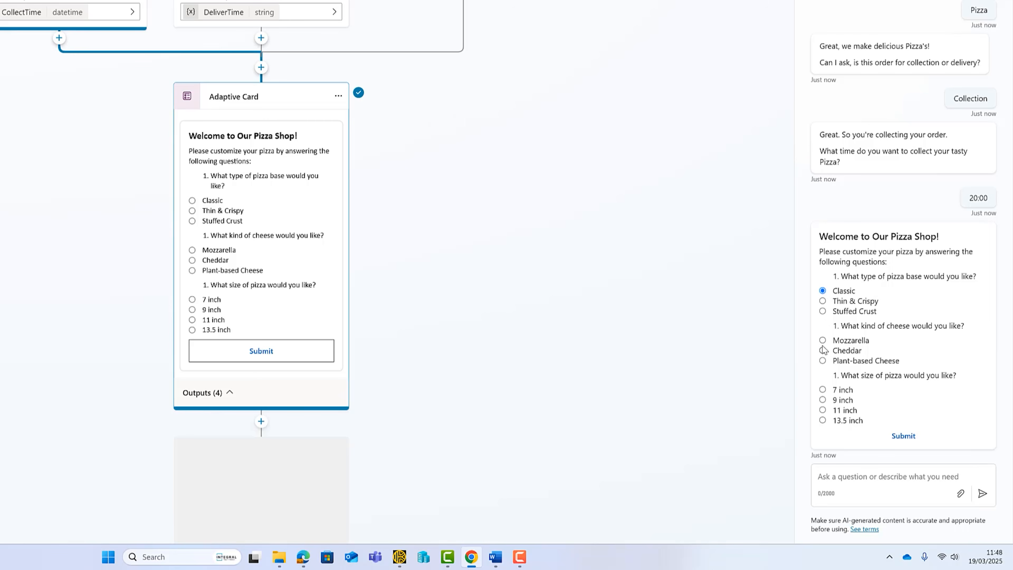
left_click(822, 340)
left_click(822, 399)
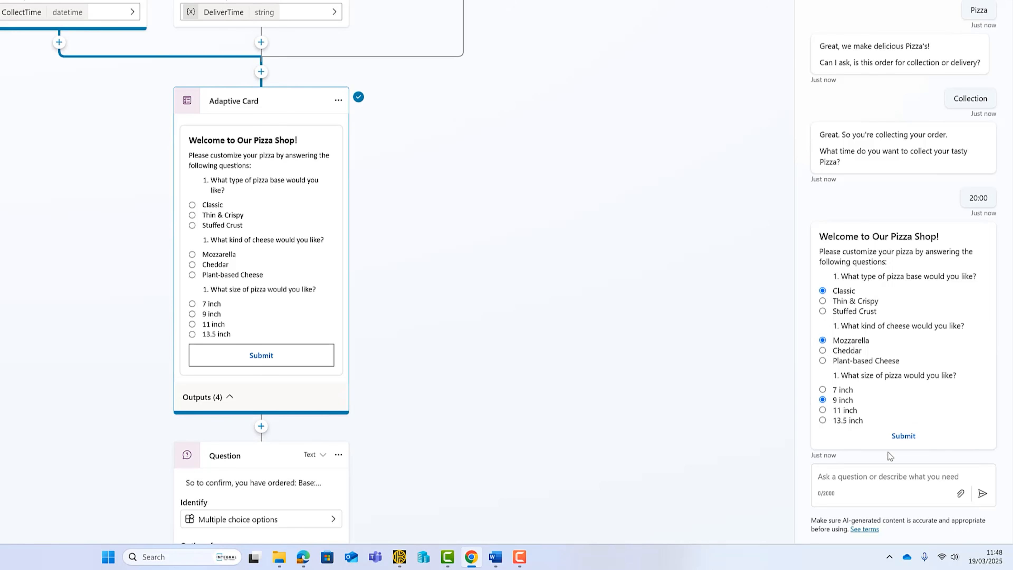
left_click(903, 436)
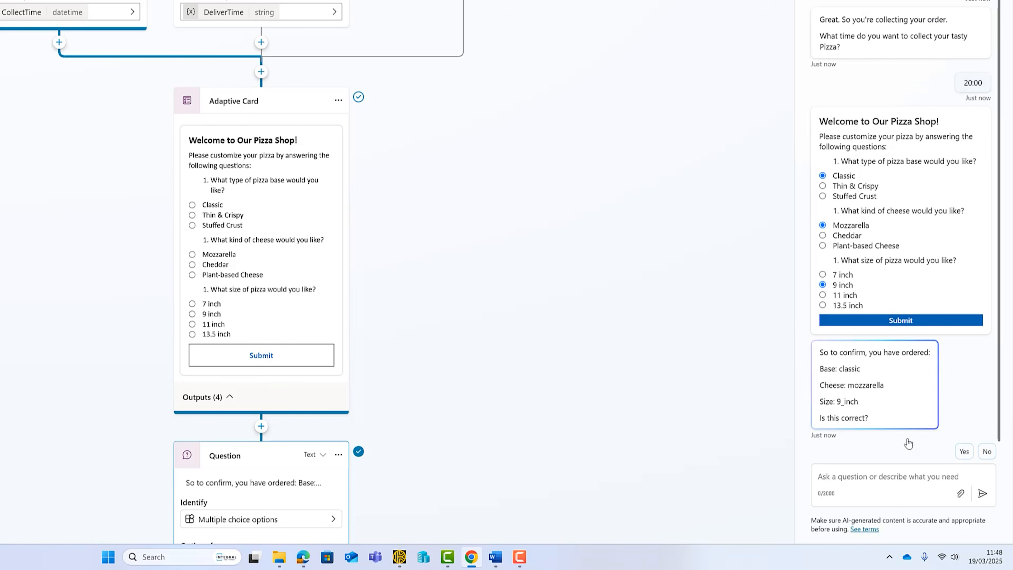
Confirm with Yes, then tick Mushrooms, Olives and Onions as toppings and submit.
left_click(883, 478)
type("Yes")
key("Return")
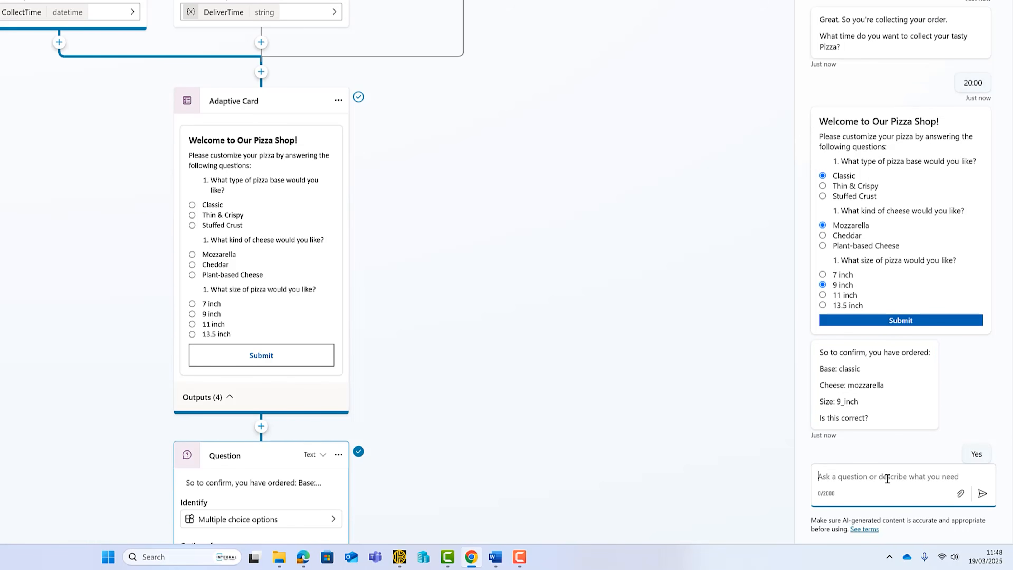
left_click(822, 329)
left_click(822, 359)
left_click(822, 379)
left_click(900, 436)
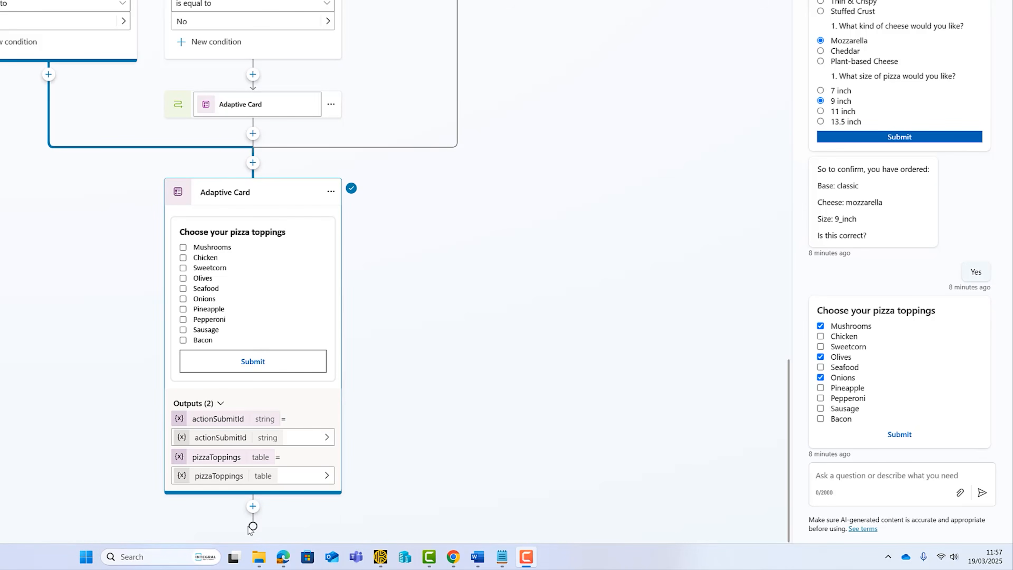
Add a Question node after the toppings card that identifies a Person name.
left_click(253, 506)
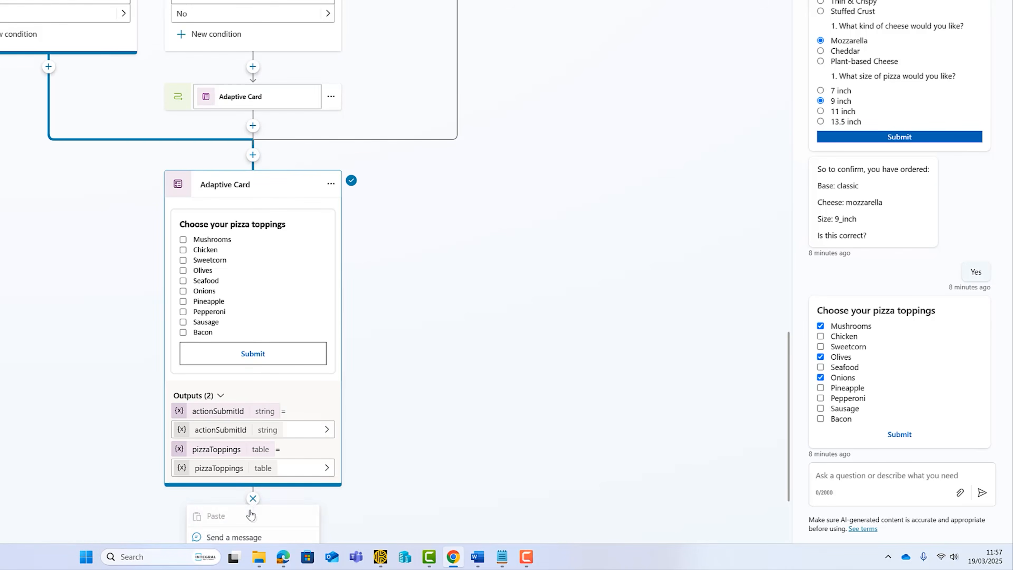
left_click(260, 417)
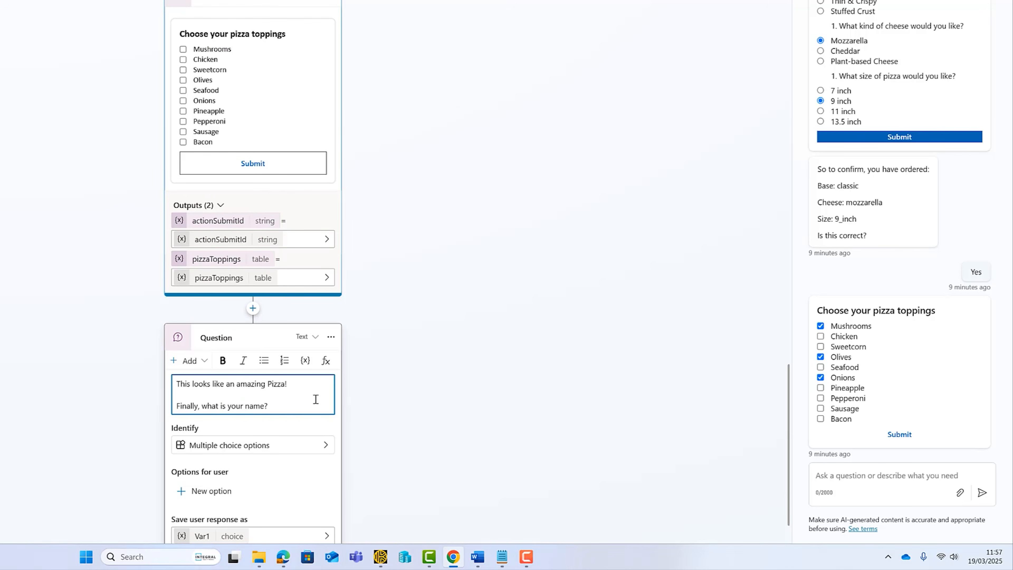
scroll(312, 399, "down", 1)
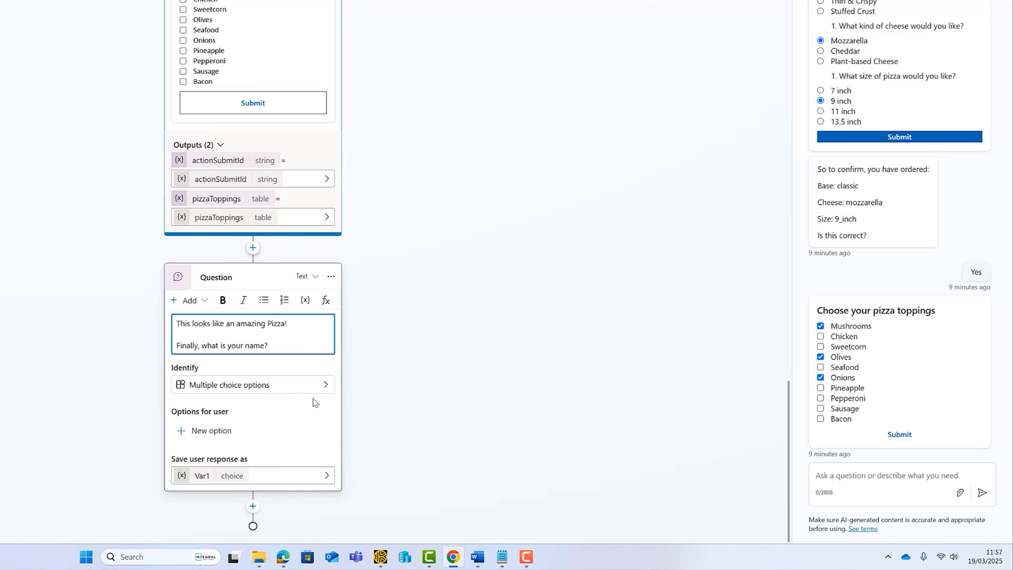
left_click(228, 385)
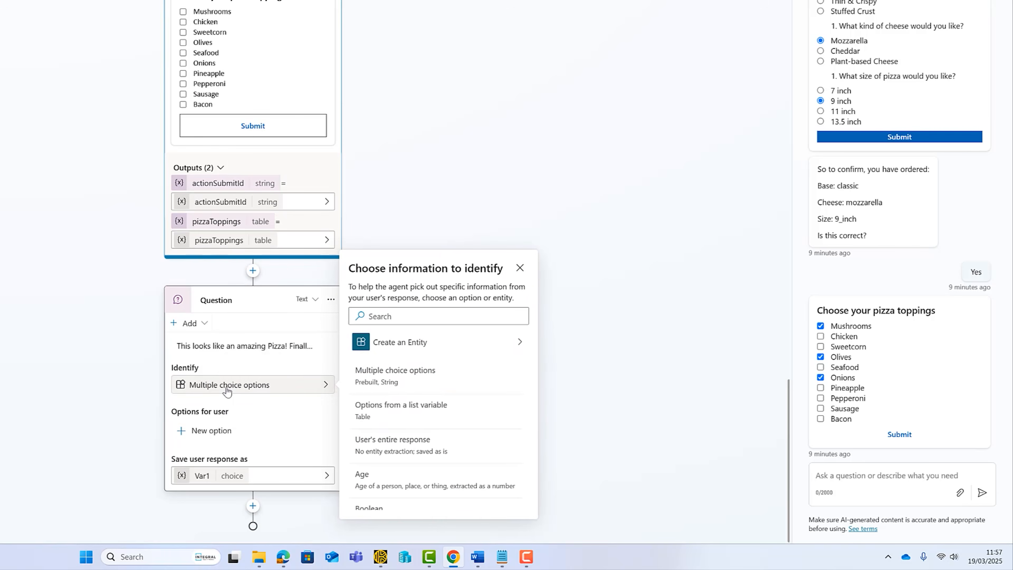
scroll(466, 407, "down", 3)
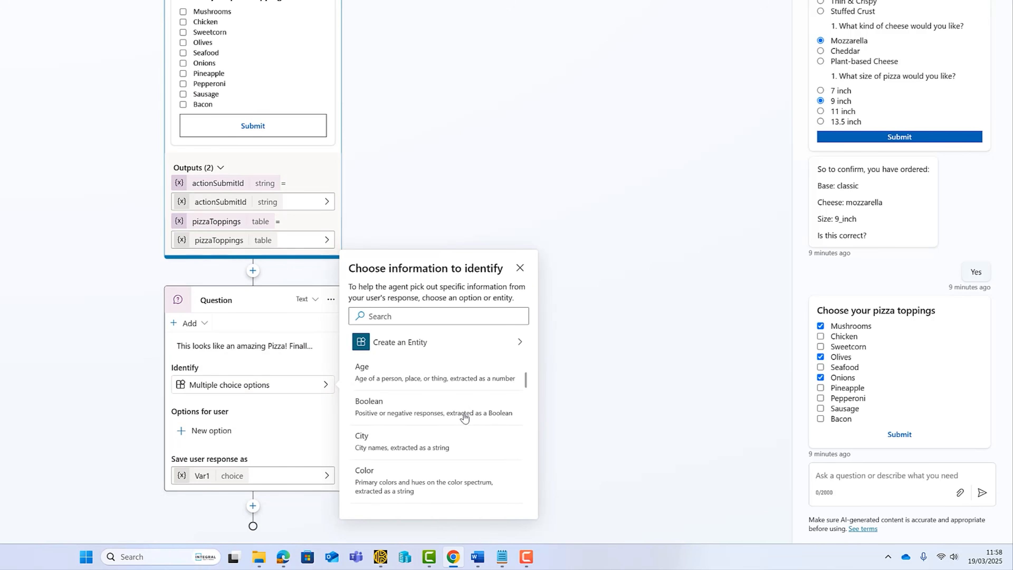
scroll(465, 417, "down", 6)
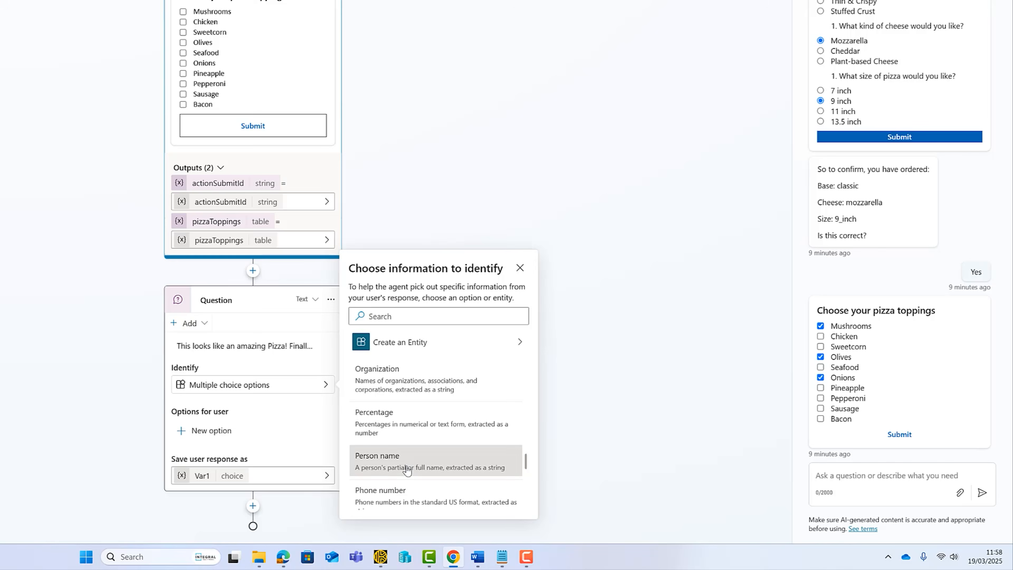
left_click(464, 458)
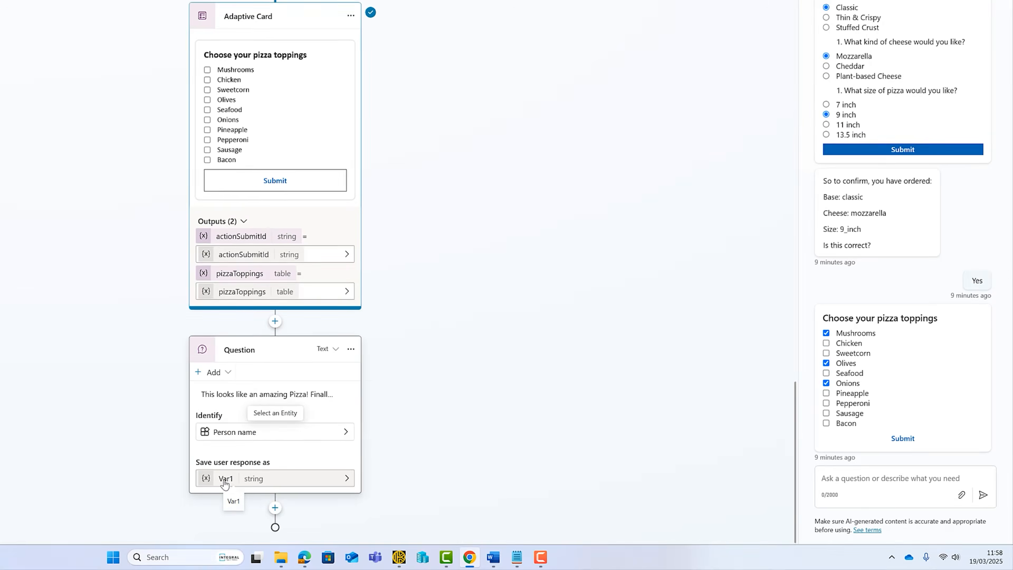
Rename the question's answer variable from Var1 to PersonsName.
left_click(225, 483)
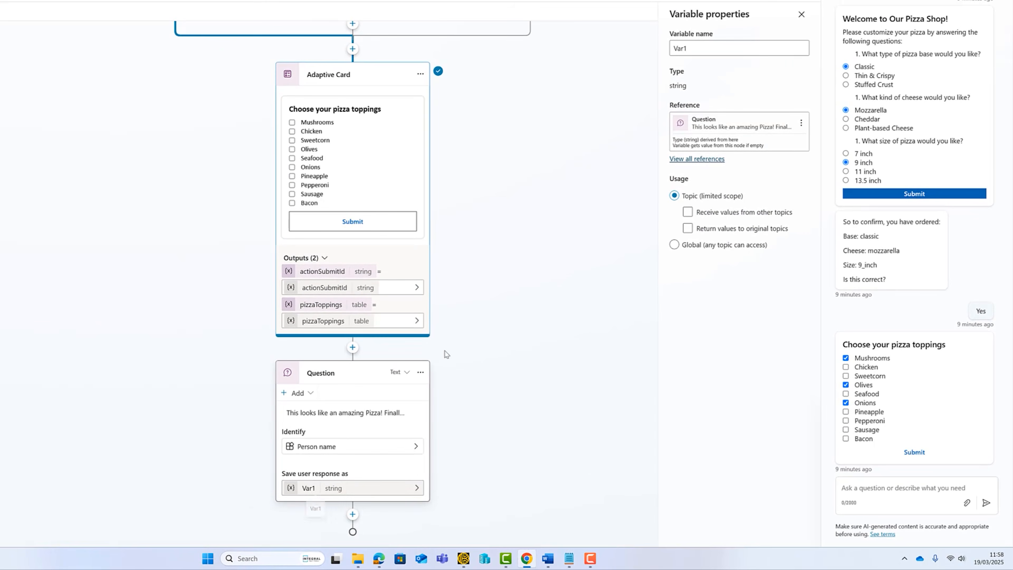
double_click(686, 48)
type("PersonsName")
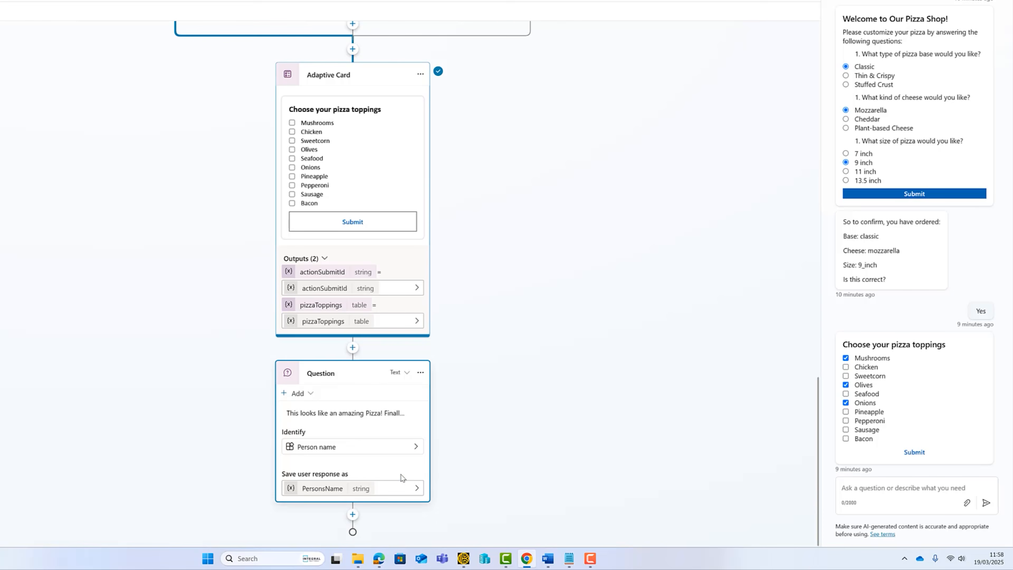
left_click(352, 514)
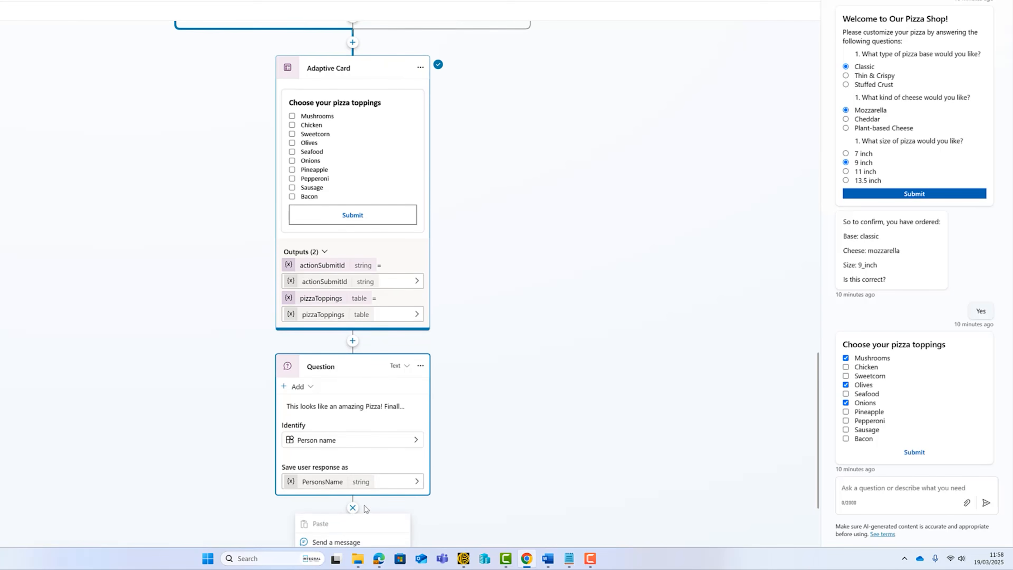
Add a new Power Automate flow action below the Question node.
mouse_move(342, 523)
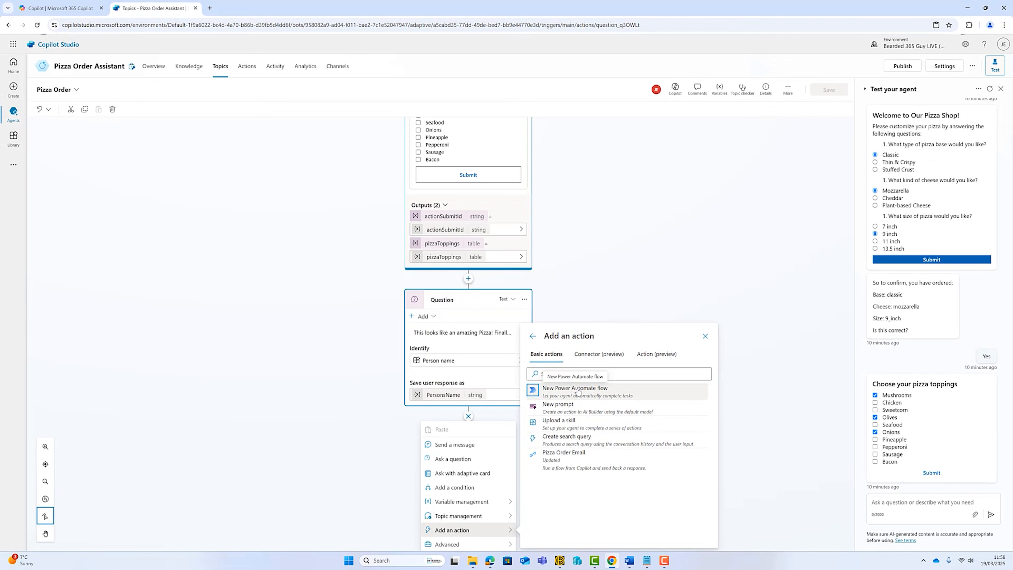
left_click(578, 390)
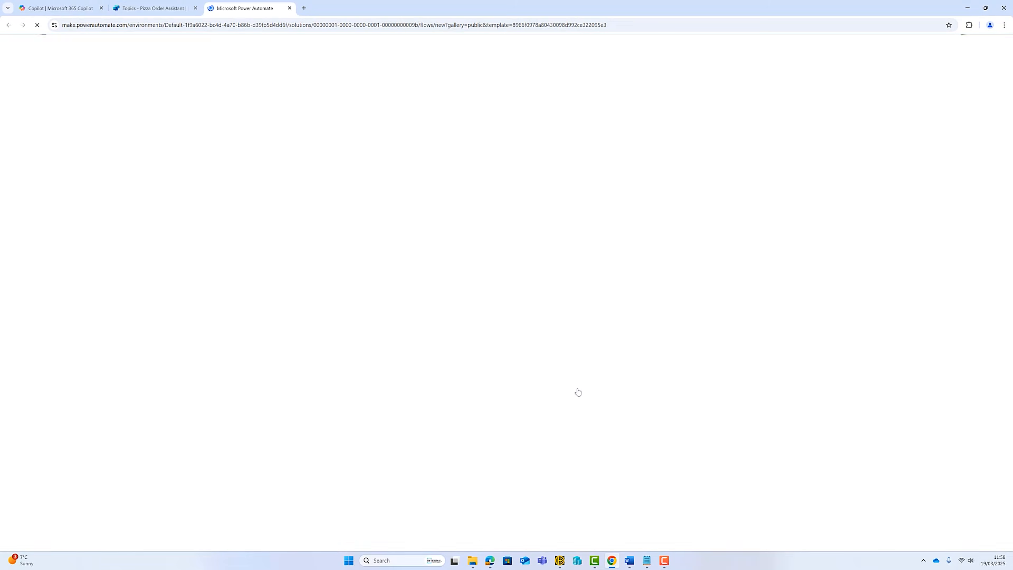
Rename the new flow to 'Email to Chef'.
left_click(145, 489)
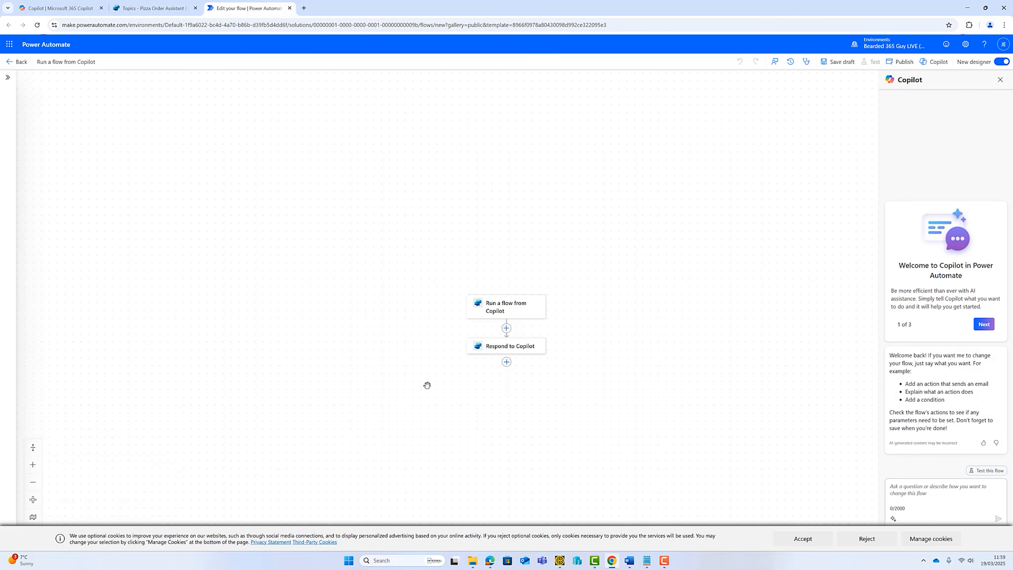
left_click(83, 62)
type("Email to Chef")
left_click(243, 165)
Add Text inputs Pizza Base, Cheese and Size to the Run a flow from Copilot trigger.
left_click(508, 310)
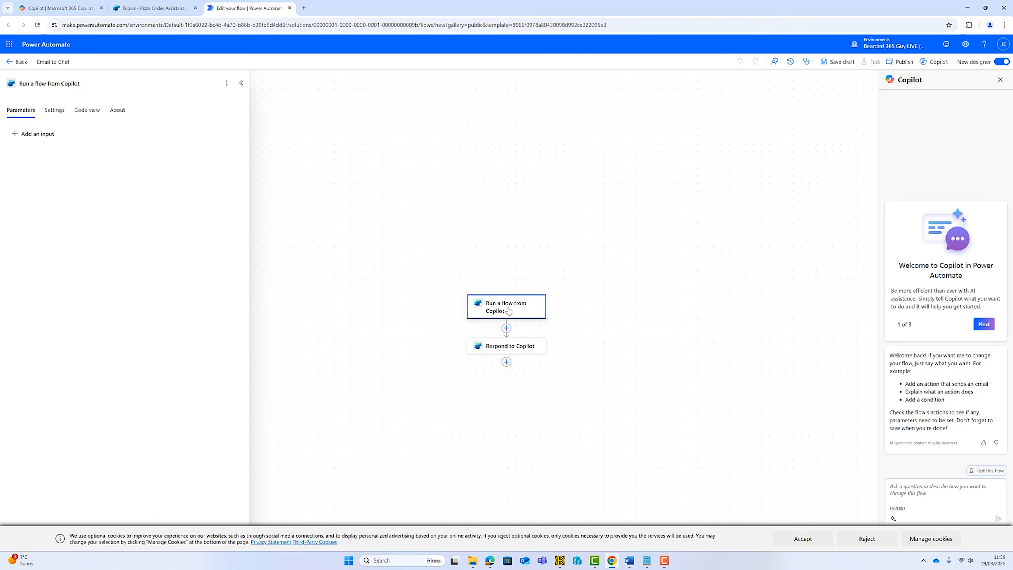
left_click(15, 134)
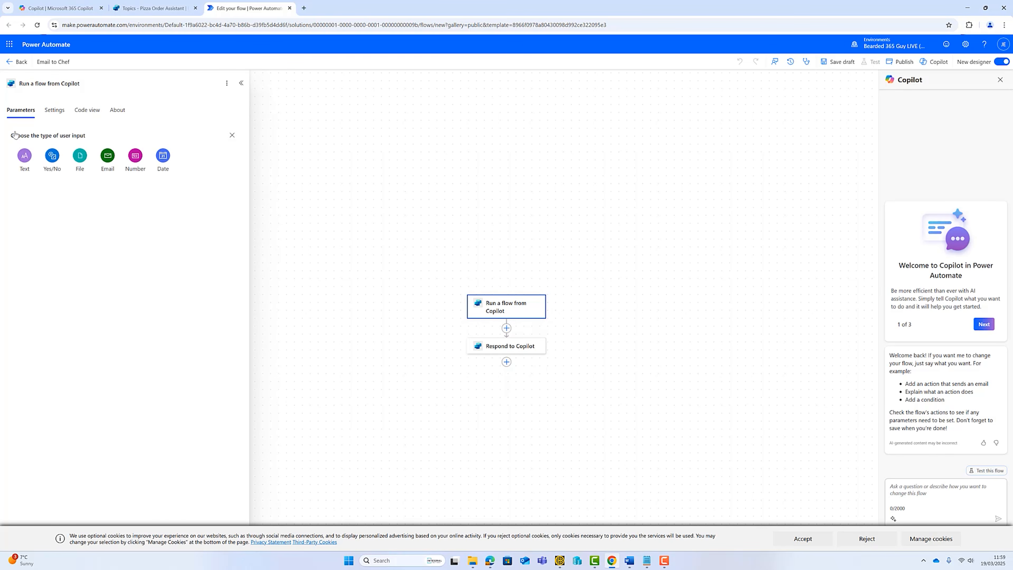
left_click(24, 156)
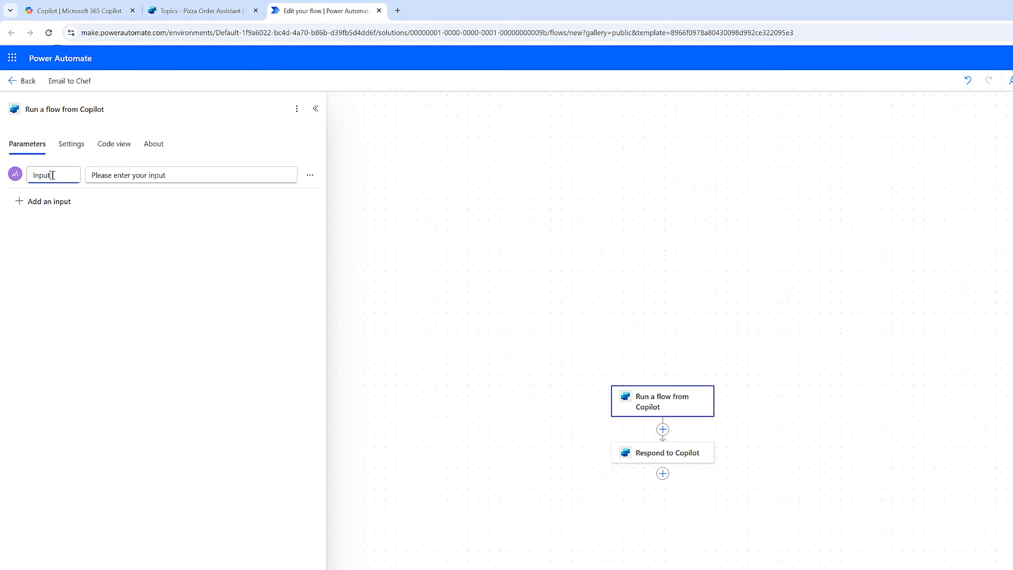
type("Pizza Base")
left_click(38, 201)
left_click(32, 228)
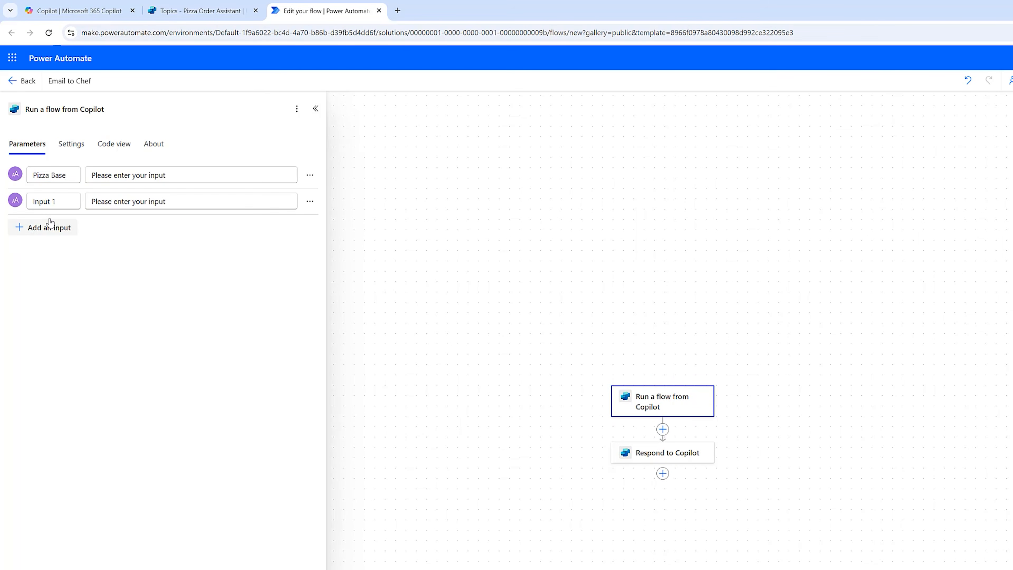
left_click_drag(60, 201, 30, 199)
type("Ch")
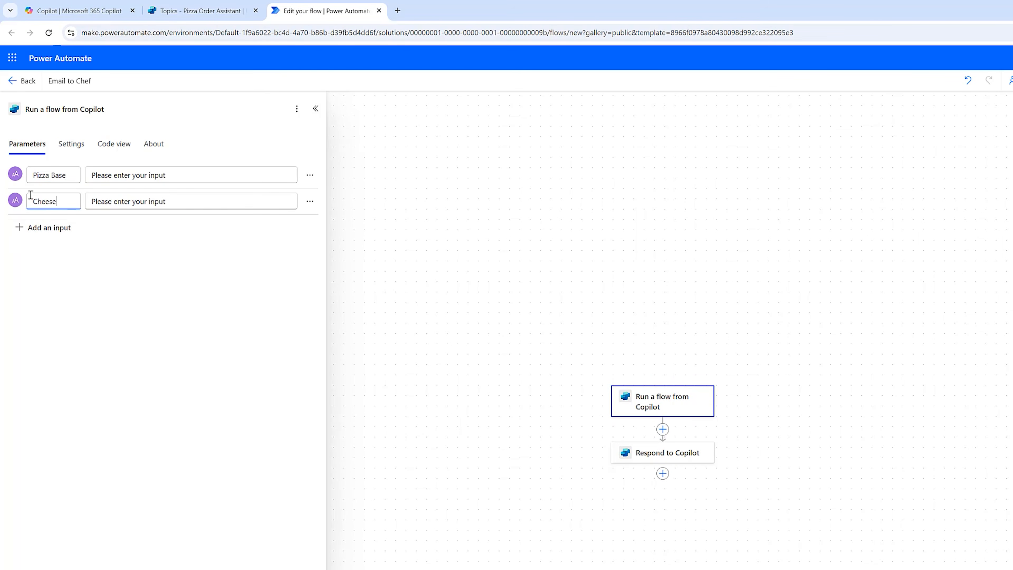
type("eese")
left_click(36, 227)
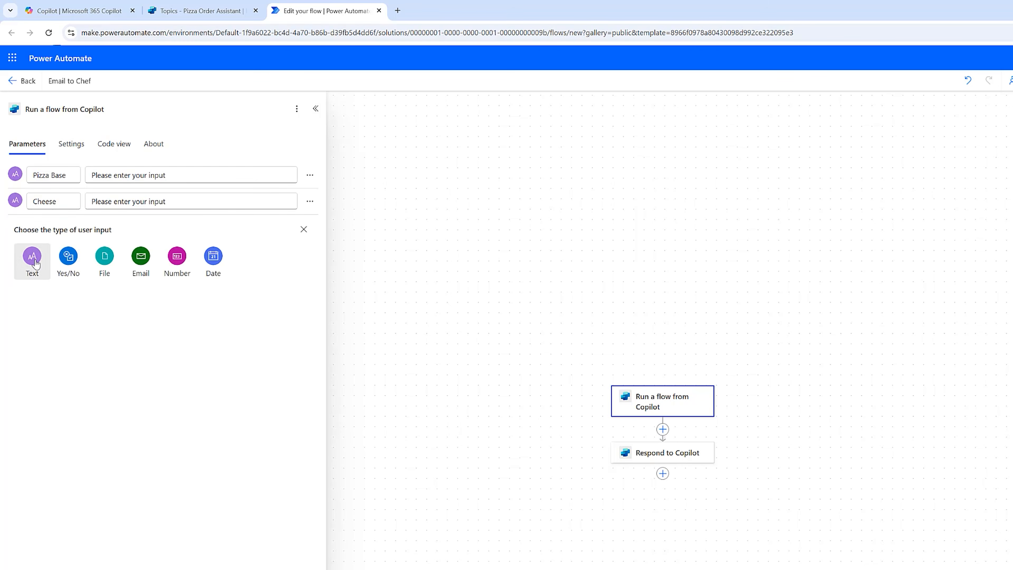
left_click(31, 255)
left_click_drag(65, 228, 18, 229)
type("Size")
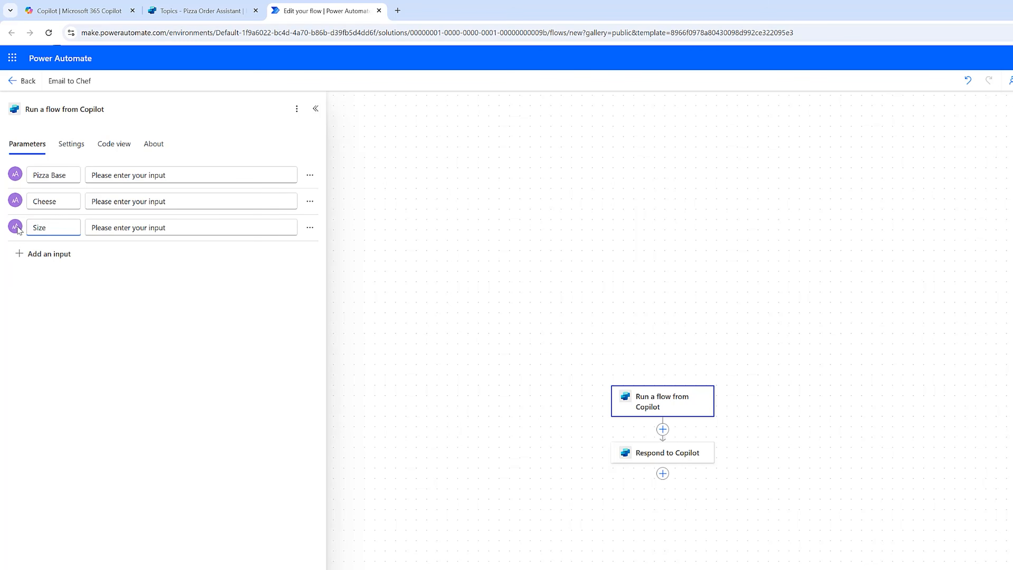
Add two more Text inputs named Toppings and Name to the trigger.
left_click(19, 253)
left_click(32, 285)
left_click_drag(69, 252, 4, 254)
type("Toppings")
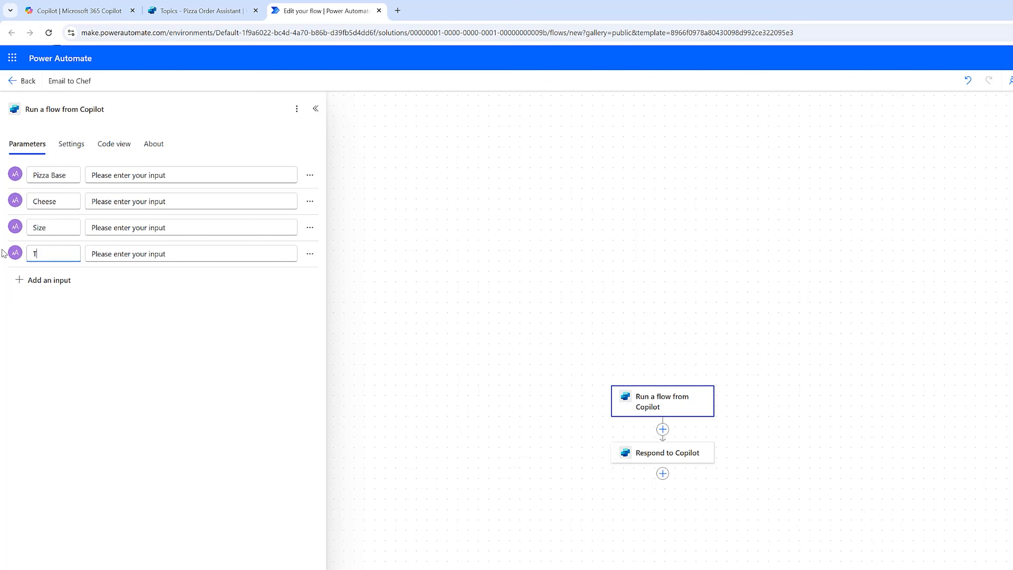
left_click(20, 279)
left_click(32, 311)
left_click_drag(70, 280, 35, 278)
type("Name")
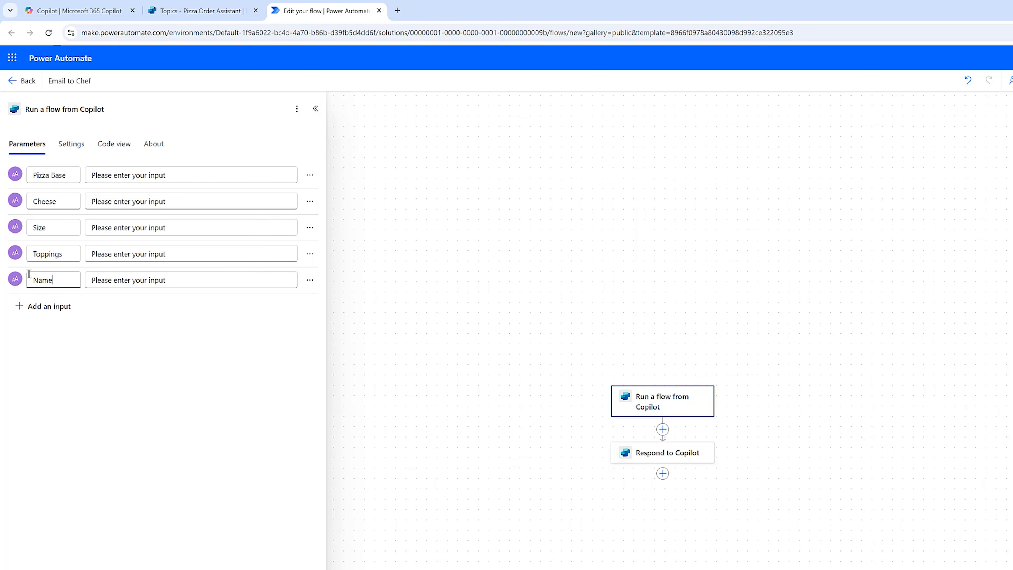
left_click(423, 375)
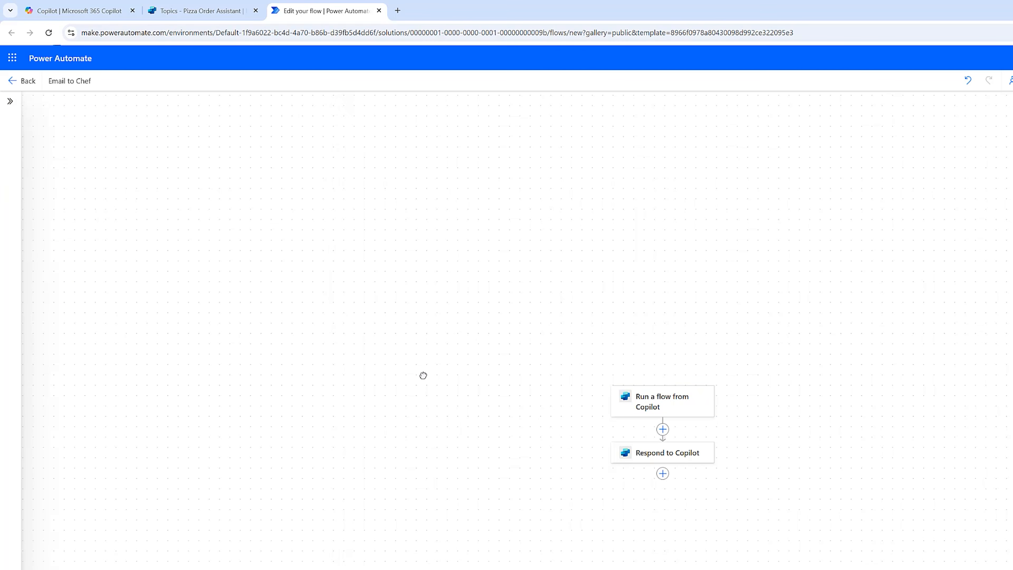
Insert an Office 365 Outlook Send an email (V2) action before Respond to Copilot.
left_click(662, 430)
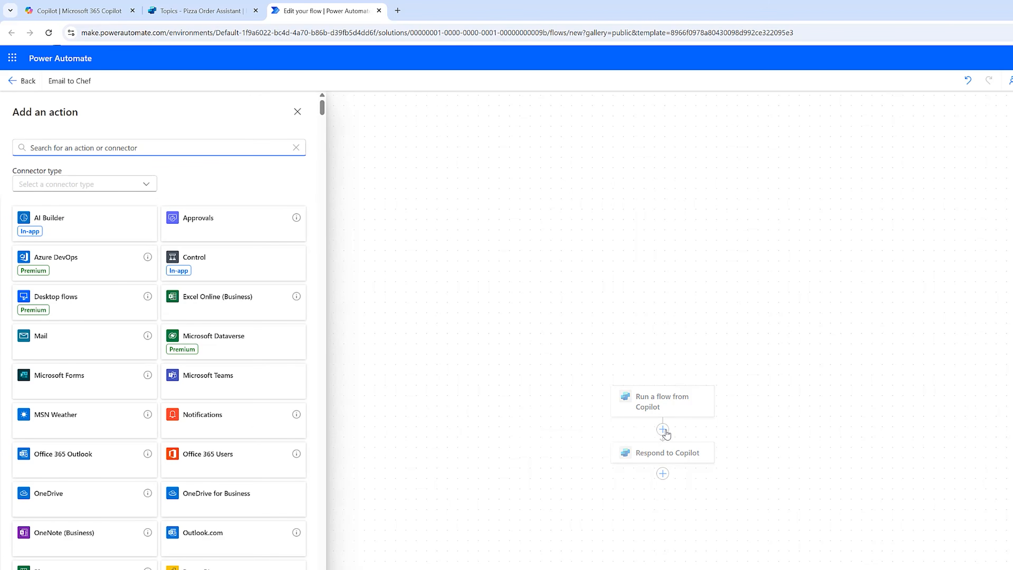
type("email")
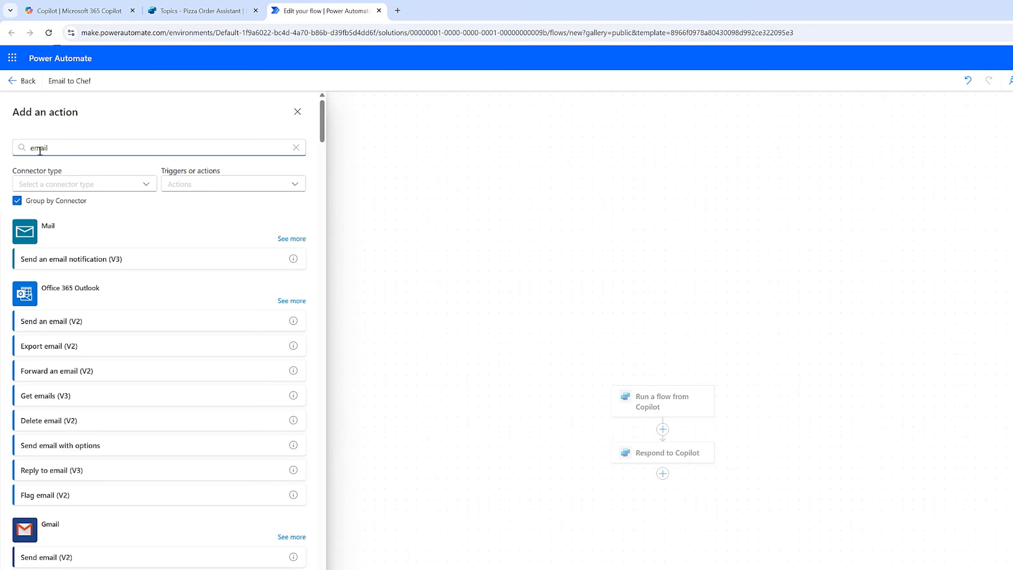
left_click(53, 326)
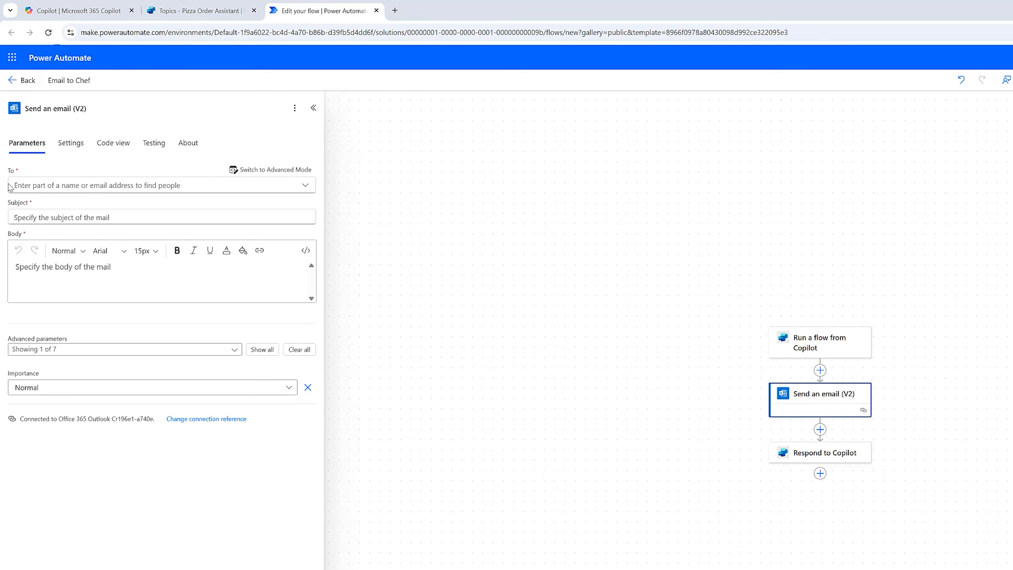
Fill in the chef's email address, subject 'New Pizza Order', and body lines for base, cheese, size, toppings.
left_click(60, 186)
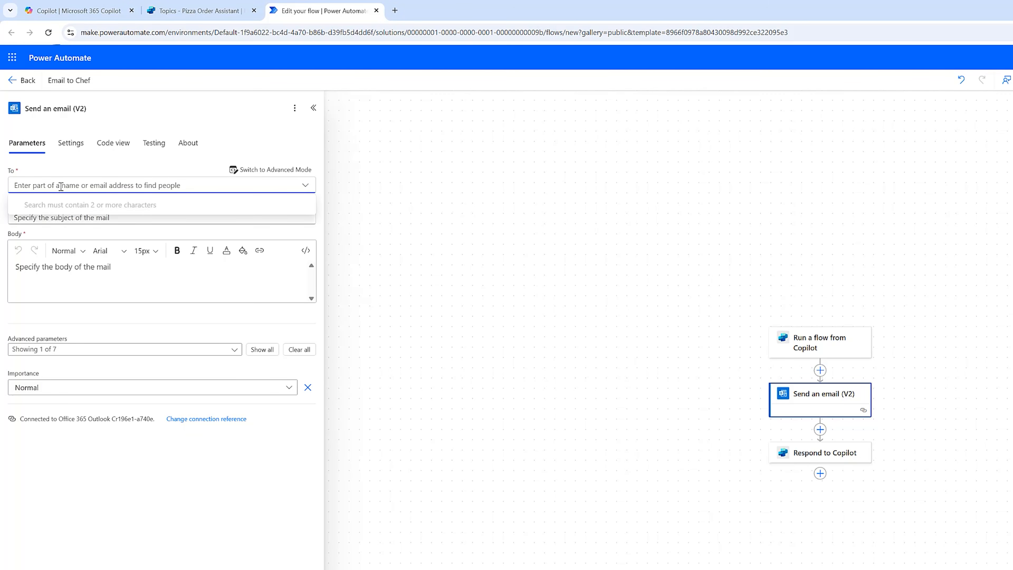
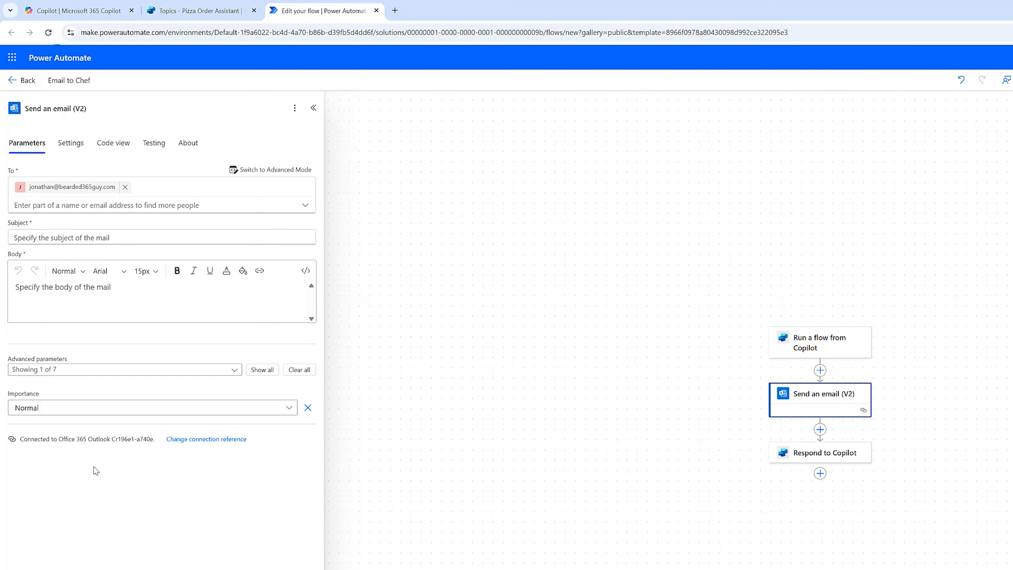
left_click(118, 236)
type("New Pizza Order")
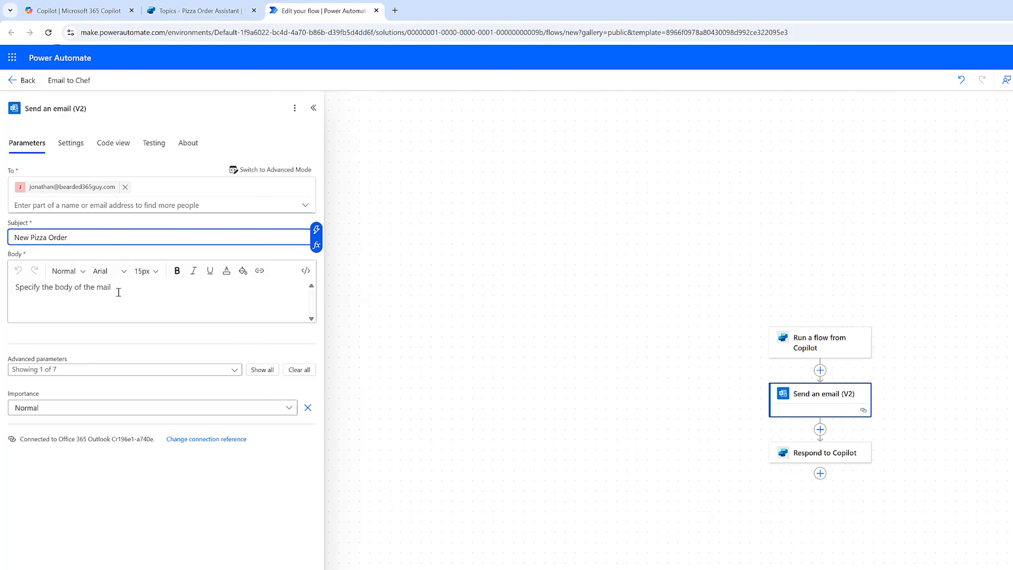
left_click(119, 292)
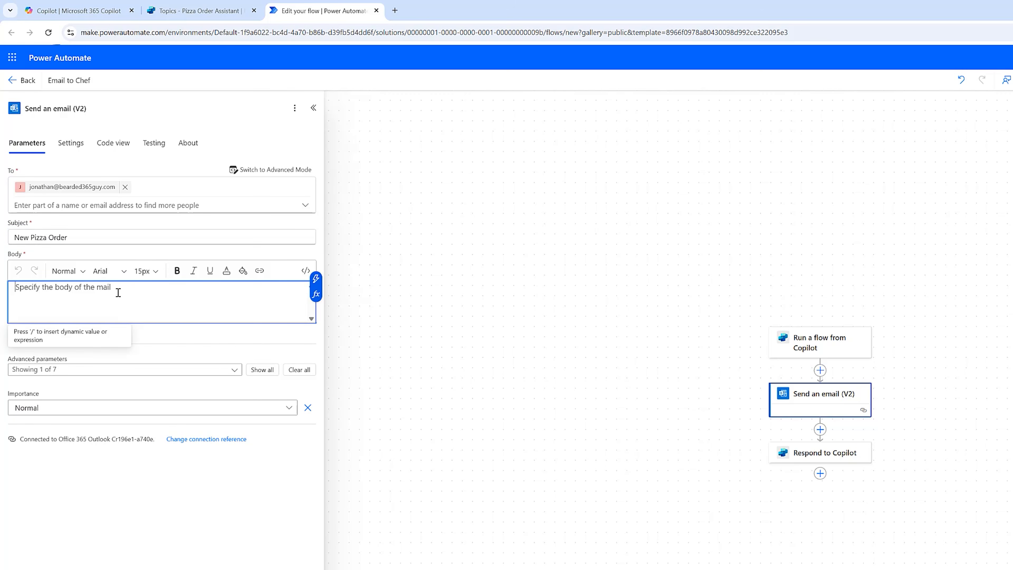
type("A new Pizza order has arrived!")
key("Return")
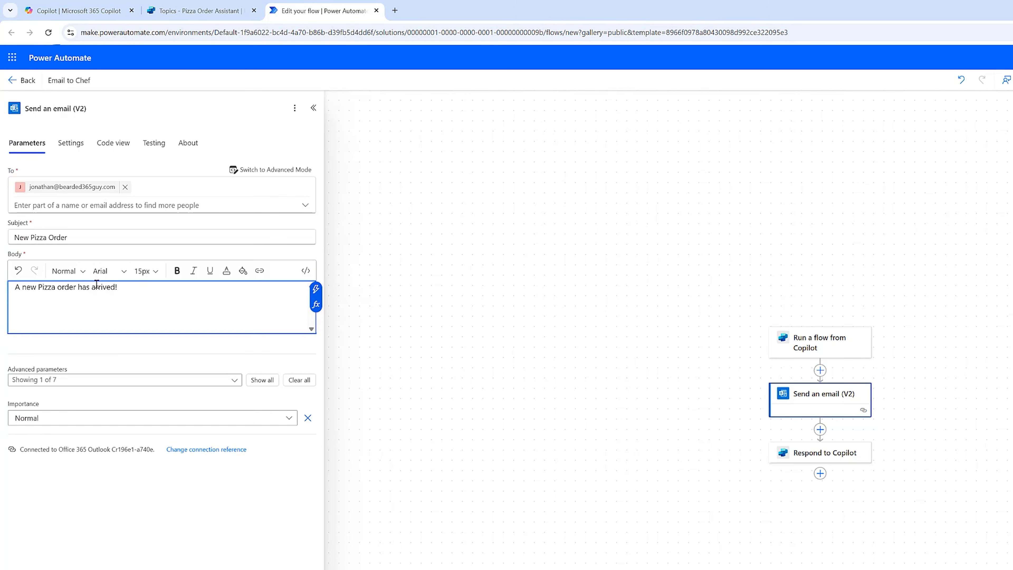
key("Return")
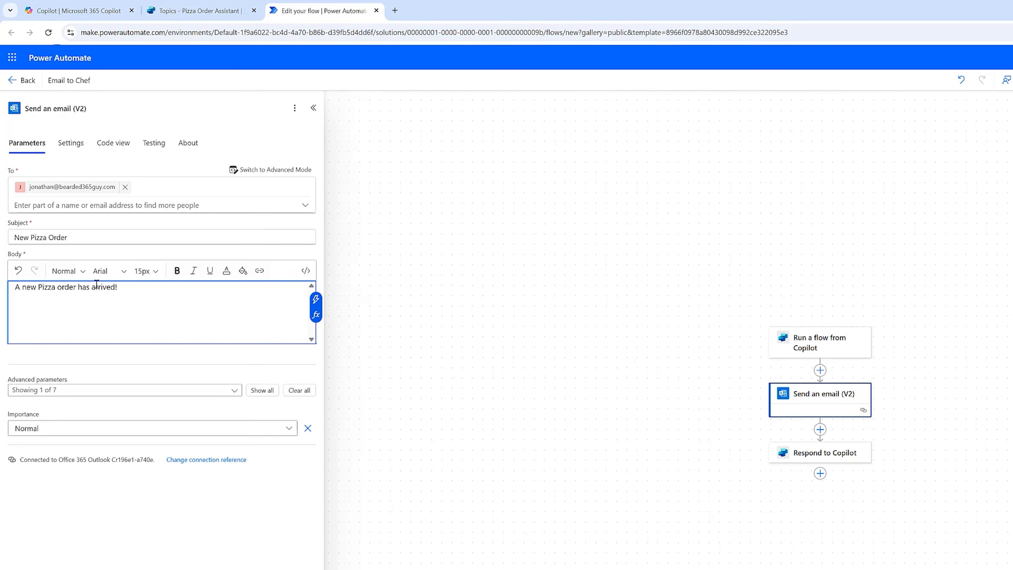
type("Pizza Base")
key("Return")
type("Pizza Cheese")
key("Return")
type("Pizza Size")
key("Return")
type("Toppings")
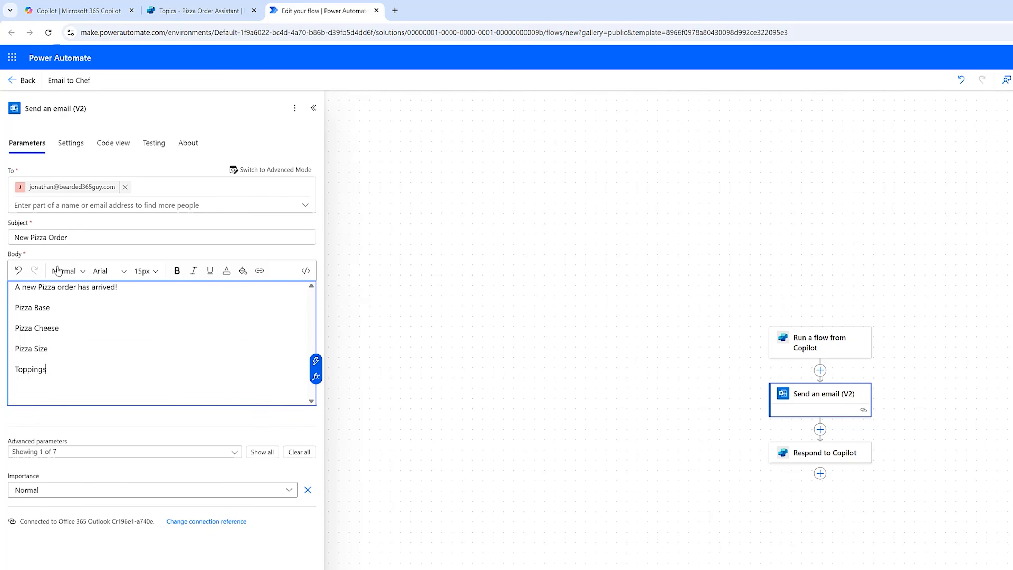
Append the Name dynamic content to the email subject.
left_click(86, 236)
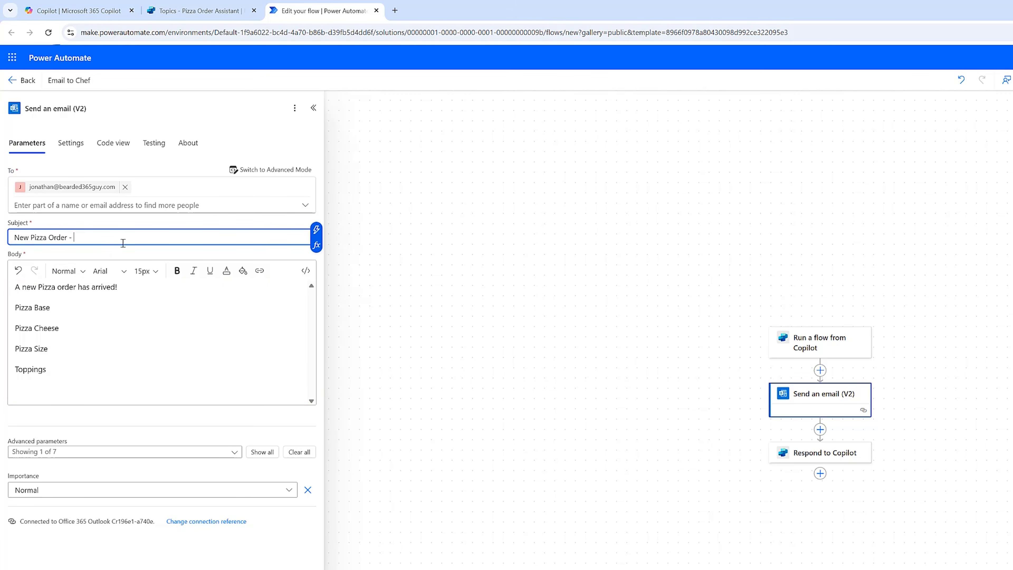
left_click(316, 247)
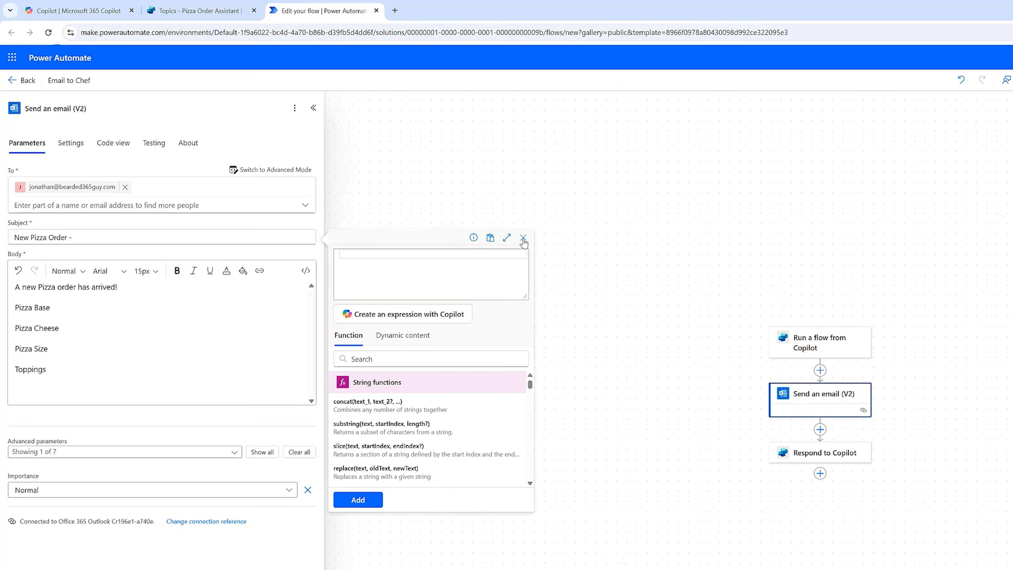
left_click(523, 237)
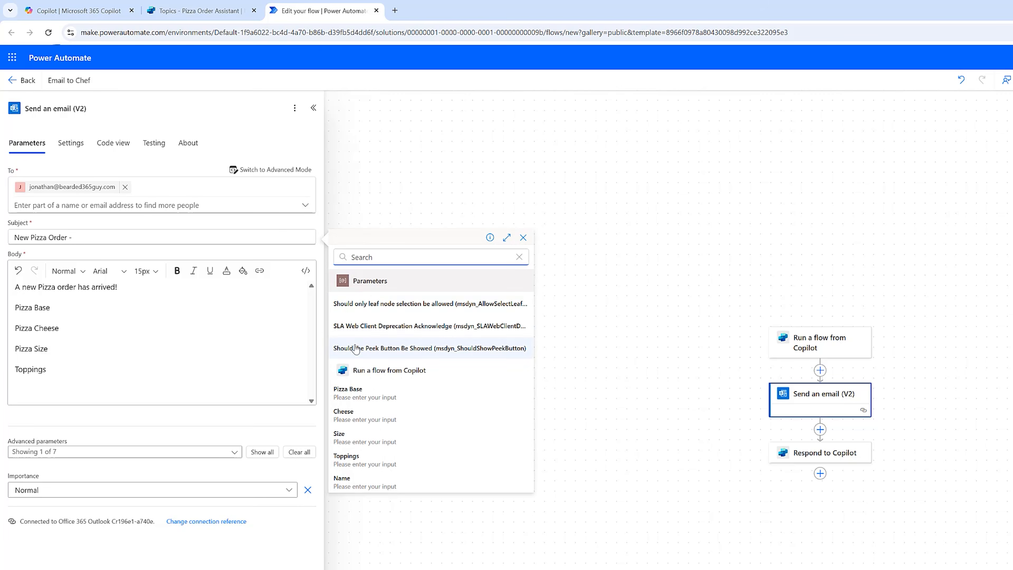
left_click(366, 482)
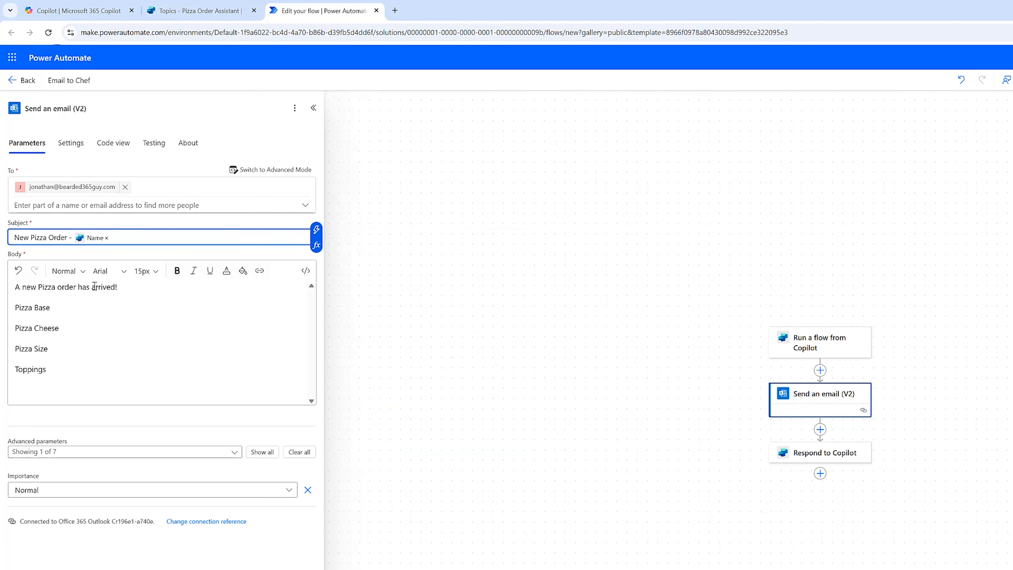
Insert the Pizza Base and Cheese values after their body lines.
left_click(85, 306)
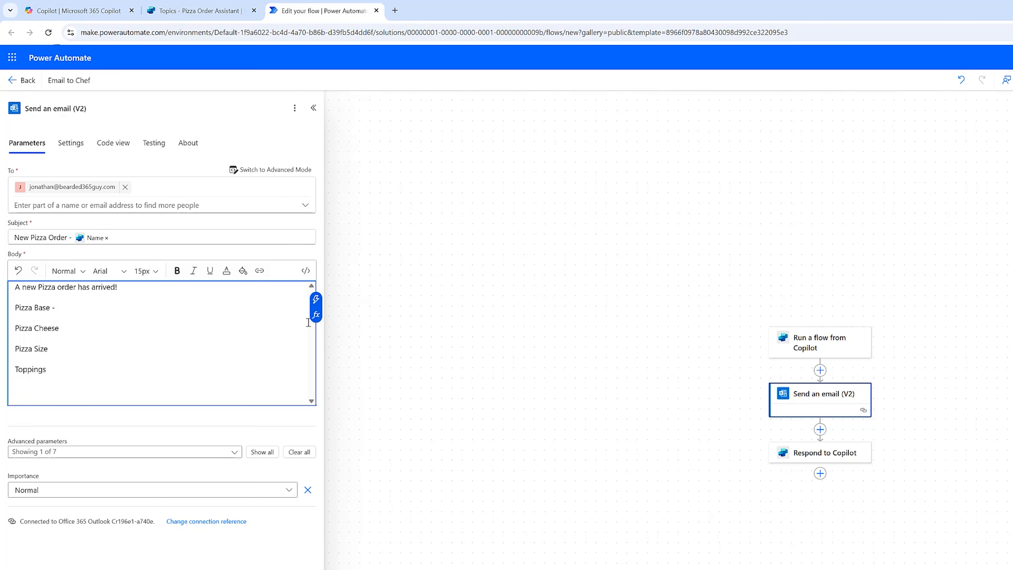
left_click(315, 299)
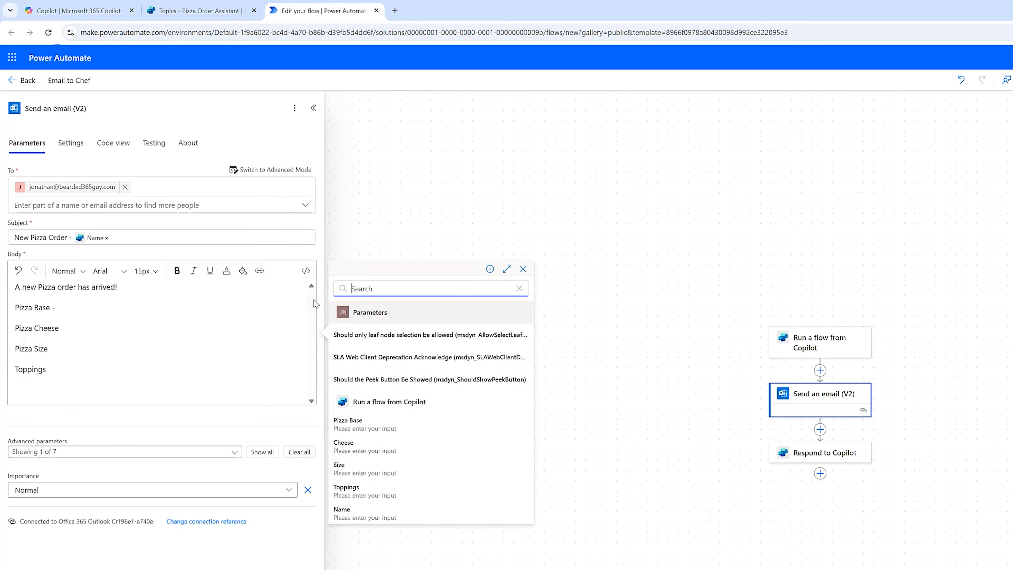
left_click(350, 423)
left_click(84, 330)
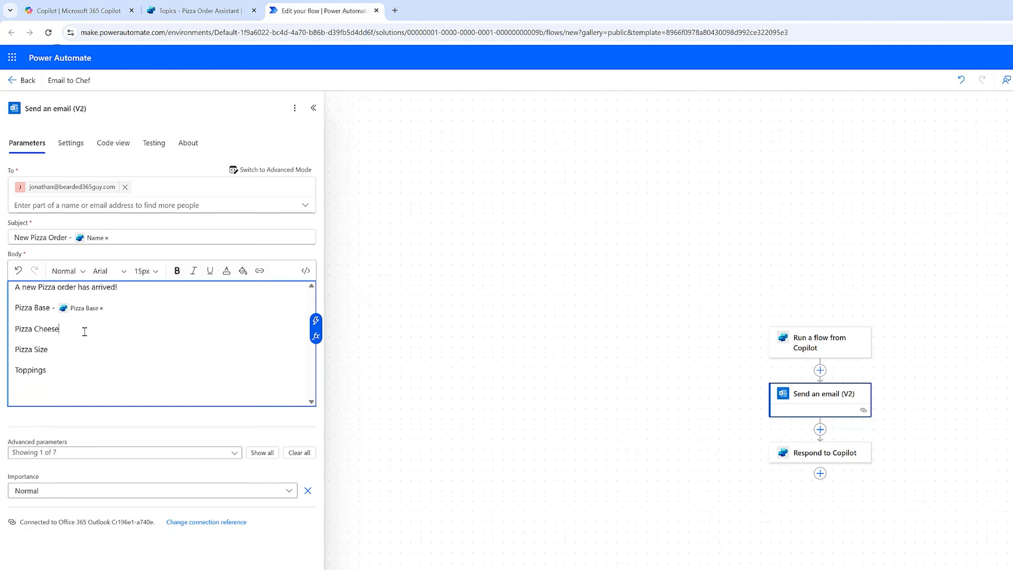
left_click(315, 320)
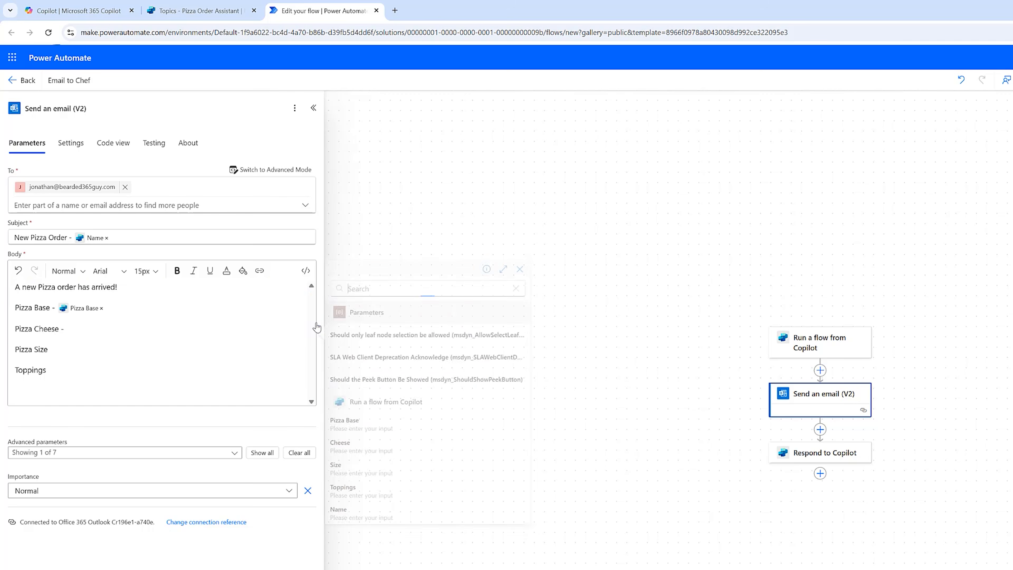
left_click(361, 452)
Insert the Size and Toppings values after the Pizza Size and Toppings lines.
left_click(55, 351)
type("-")
left_click(317, 342)
left_click(358, 469)
left_click(65, 371)
type("-")
left_click(317, 364)
left_click(362, 486)
left_click(818, 456)
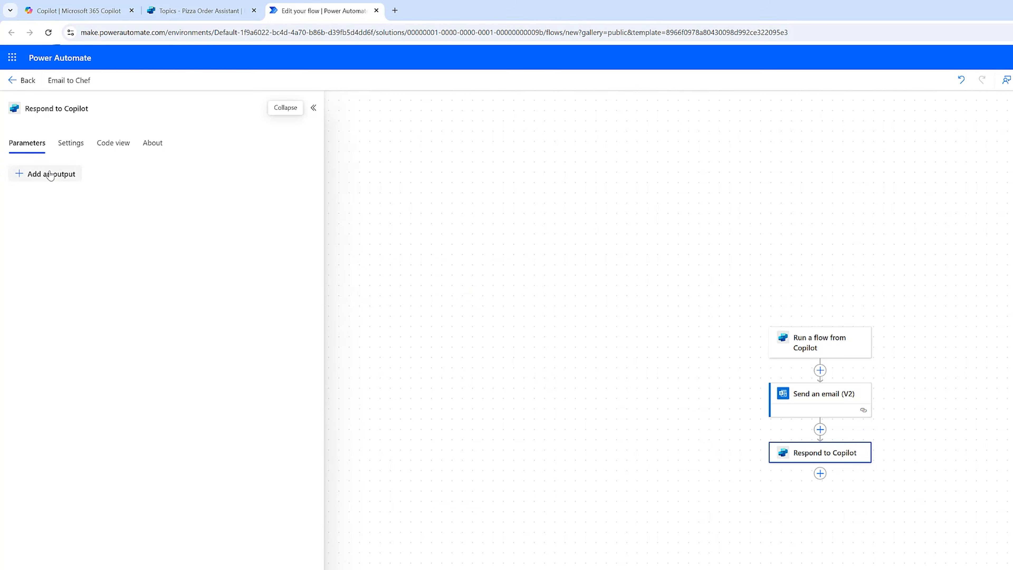
Add a text output named Output reading 'Thank you for your Pizza order!' and publish the flow.
left_click(49, 174)
left_click(32, 203)
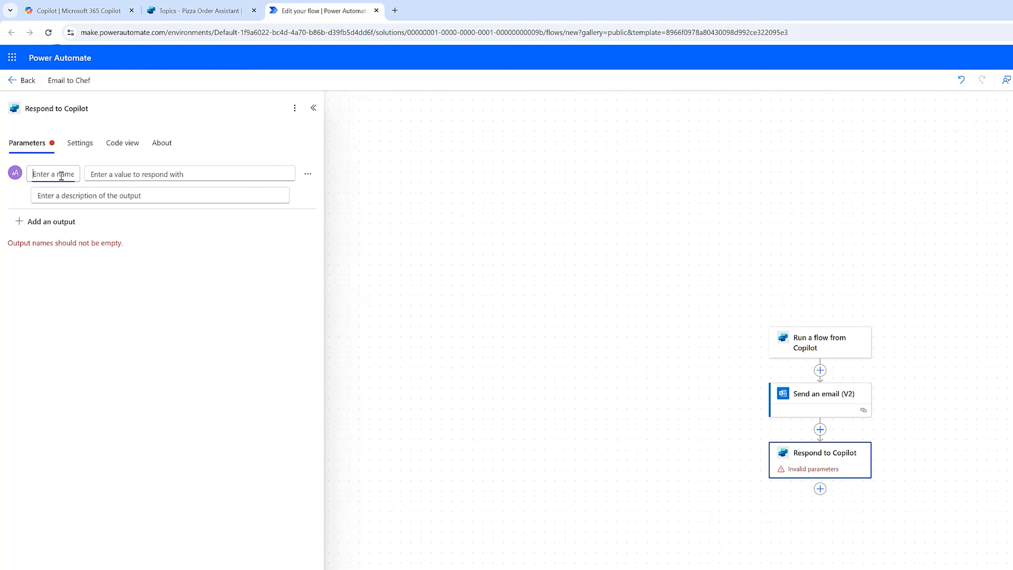
type("Output")
key("Tab")
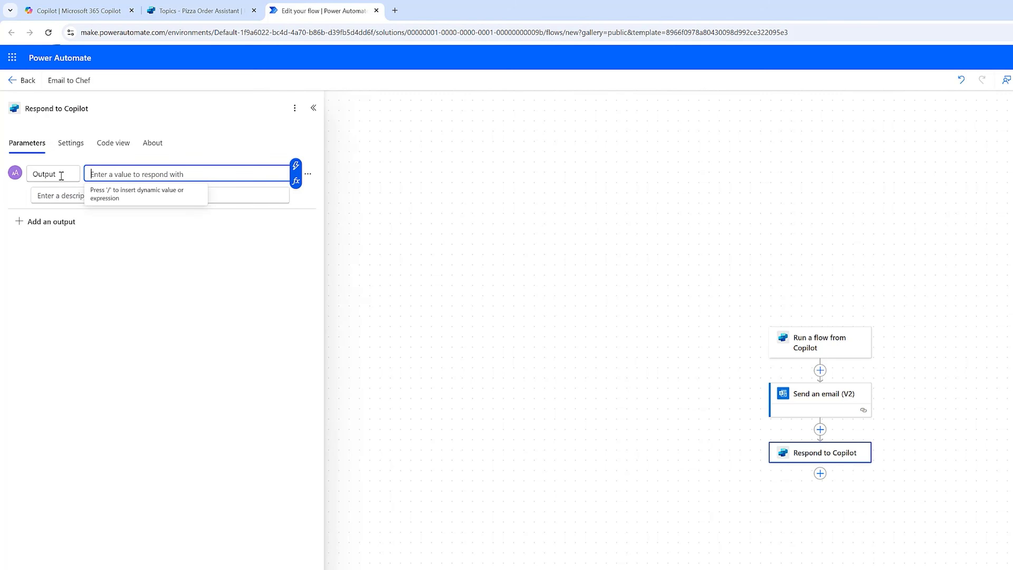
type("Thank you for your Pizza order!")
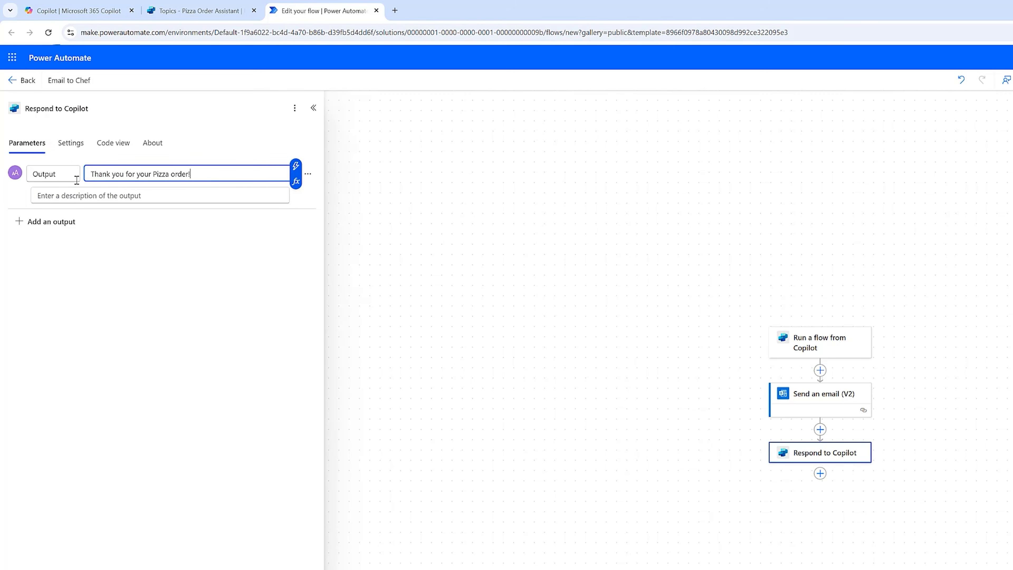
left_click(456, 312)
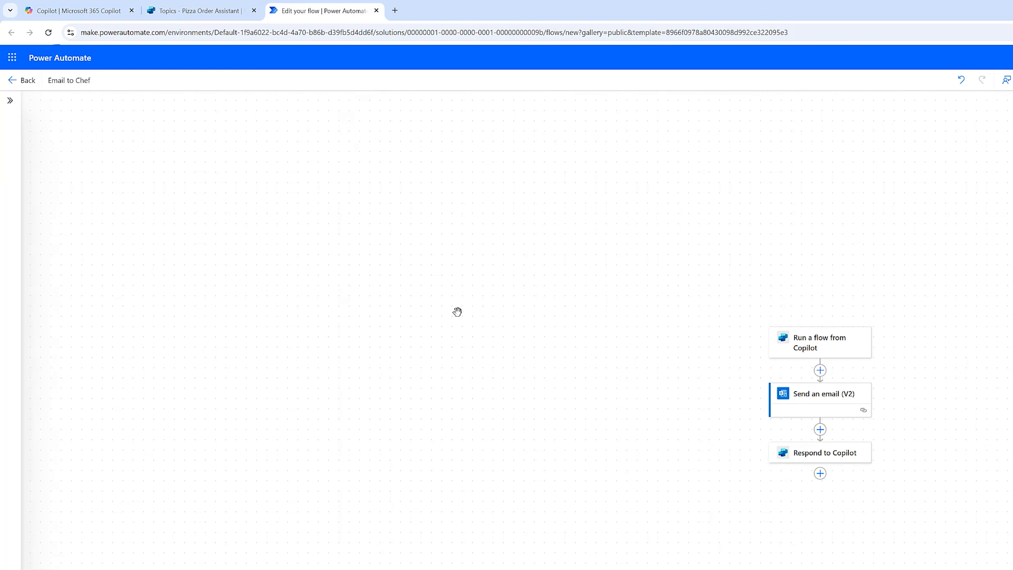
left_click(823, 461)
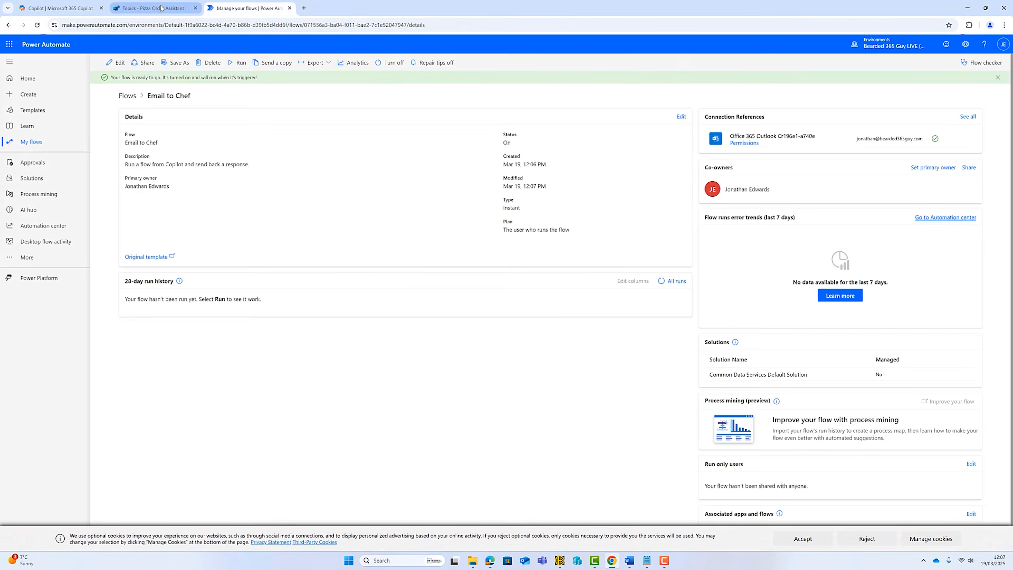
left_click(164, 10)
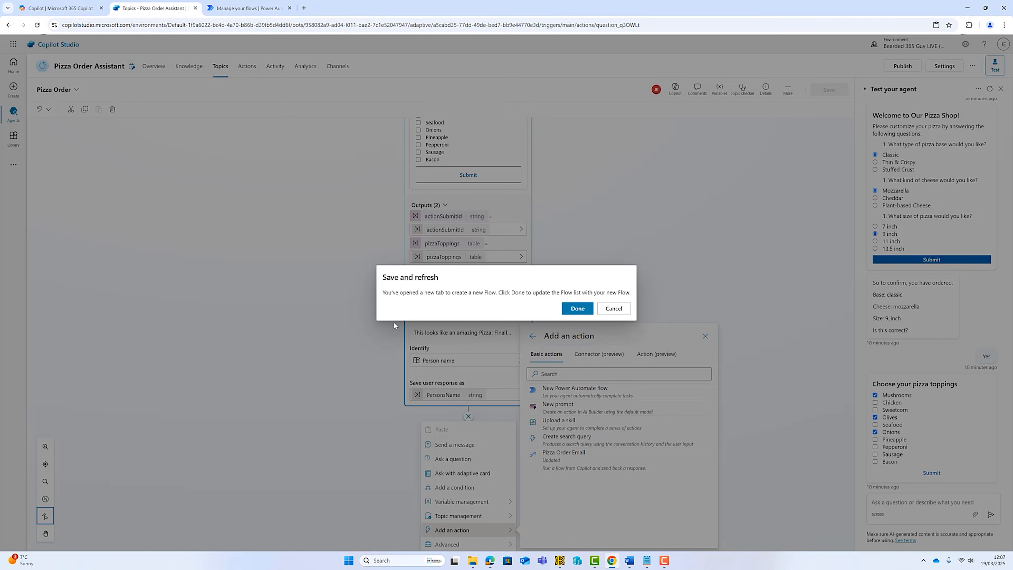
Add the Email to Chef flow as an action below the name question.
left_click(577, 309)
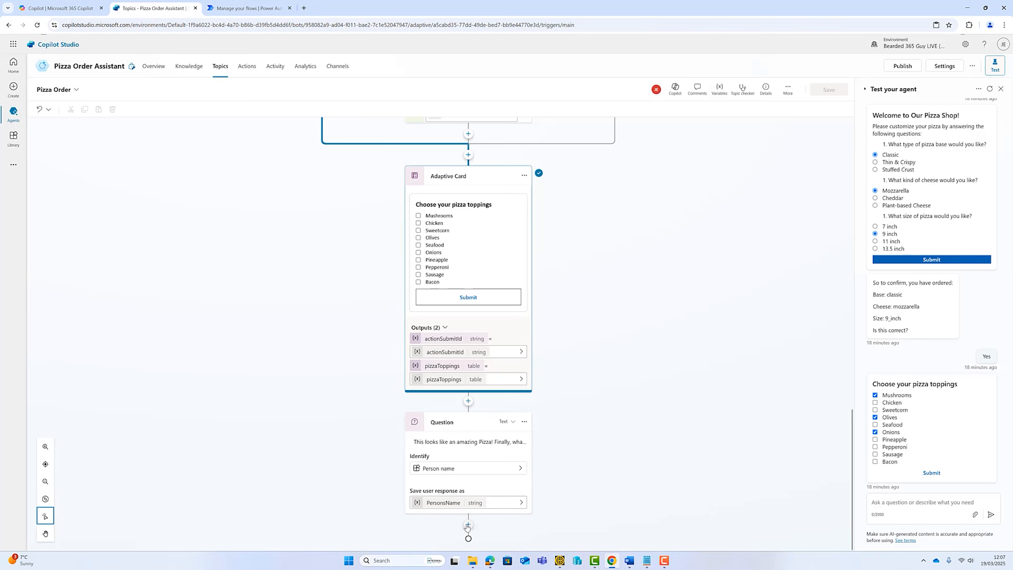
left_click(467, 526)
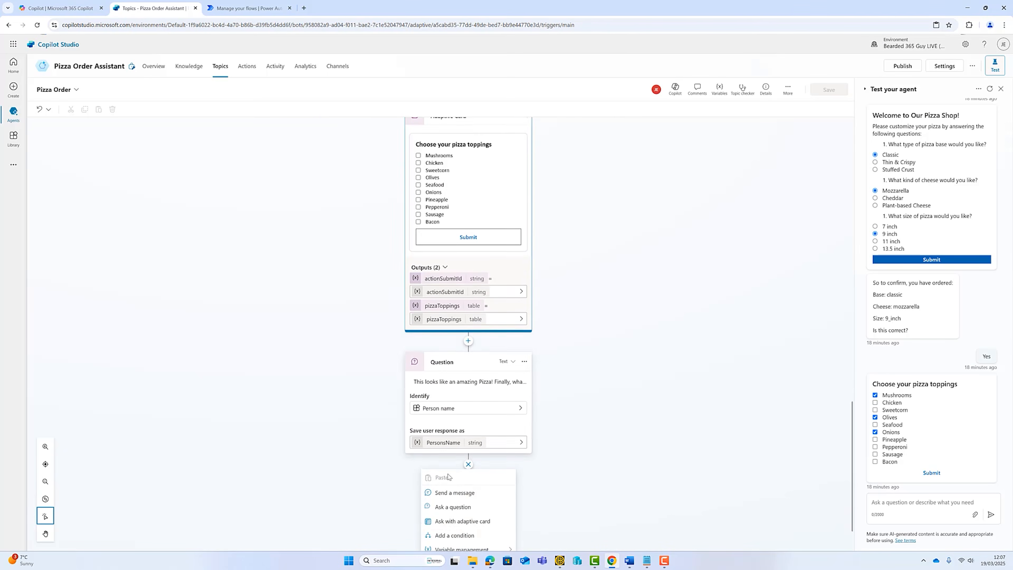
left_click(469, 533)
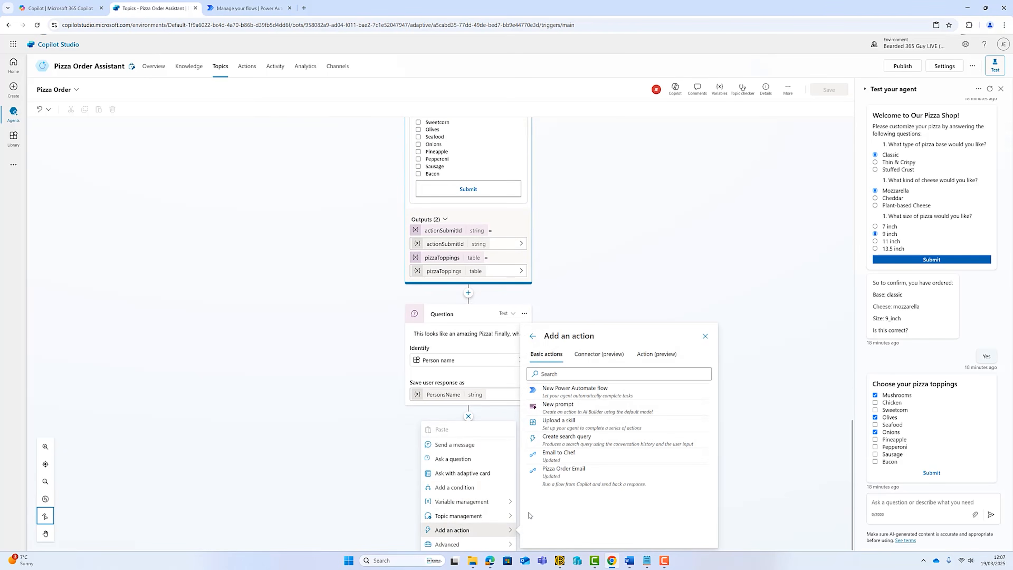
left_click(578, 460)
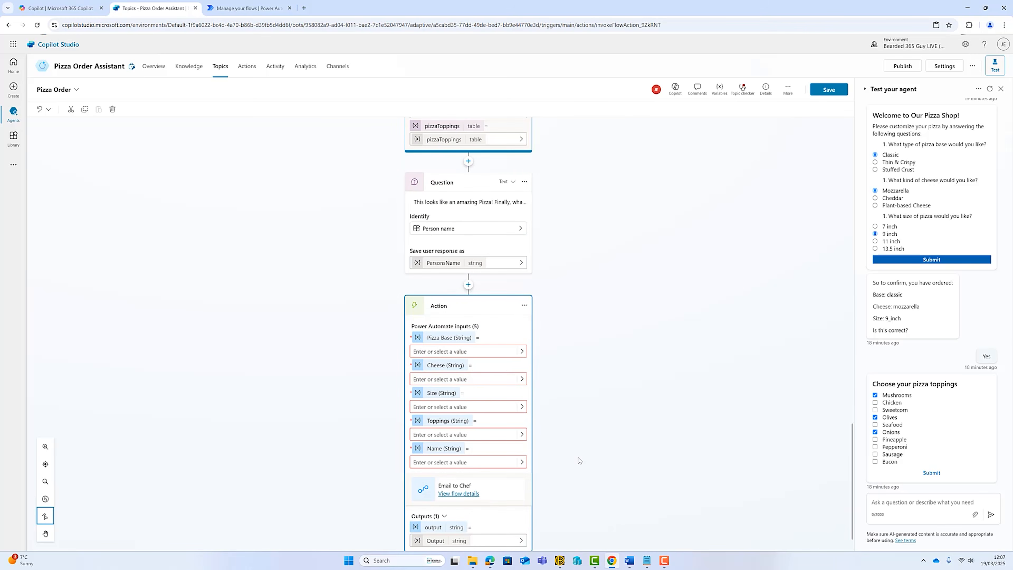
Map Pizza Base, Cheese and Size inputs to pizzaBase, cheeseType and pizzaSize.
left_click(522, 352)
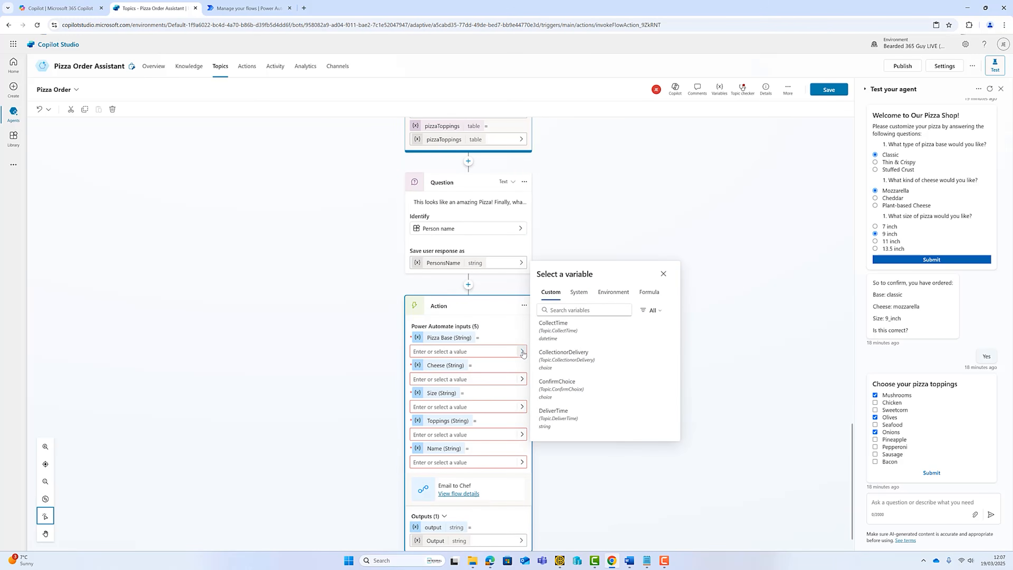
scroll(582, 355, "down", 5)
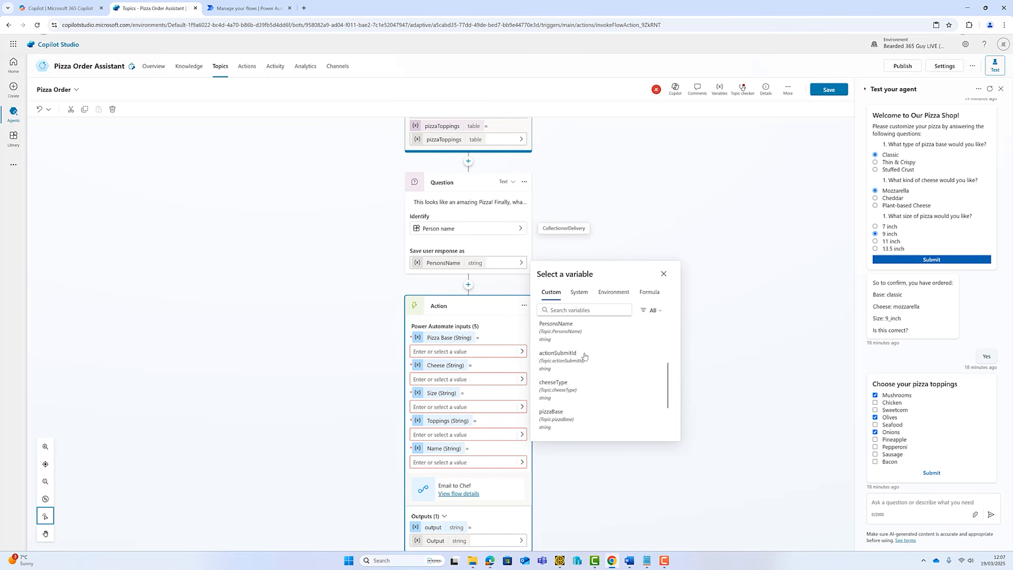
left_click(574, 413)
left_click(521, 379)
scroll(582, 399, "down", 3)
left_click(560, 417)
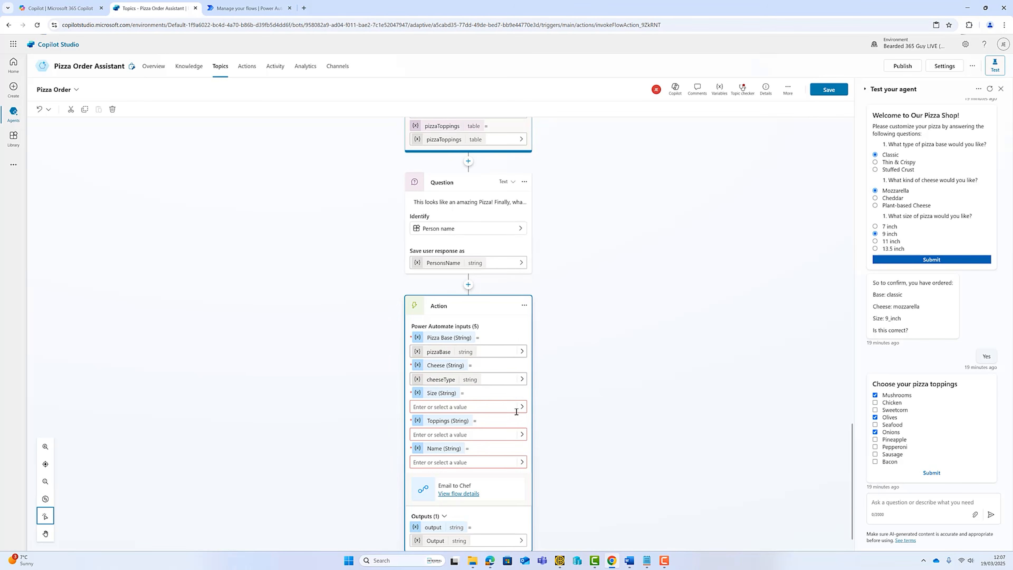
left_click(521, 407)
scroll(578, 439, "down", 5)
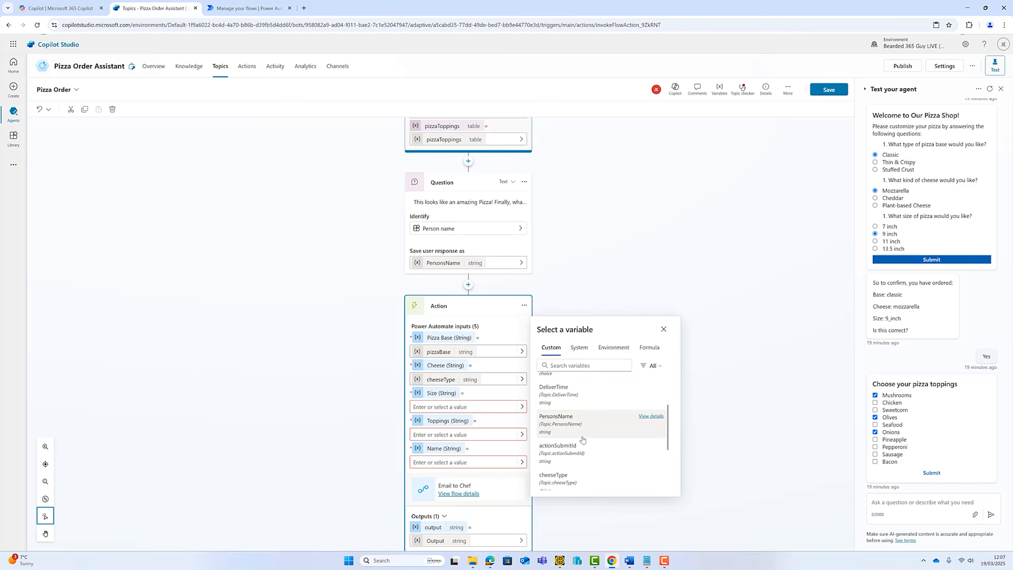
left_click(576, 461)
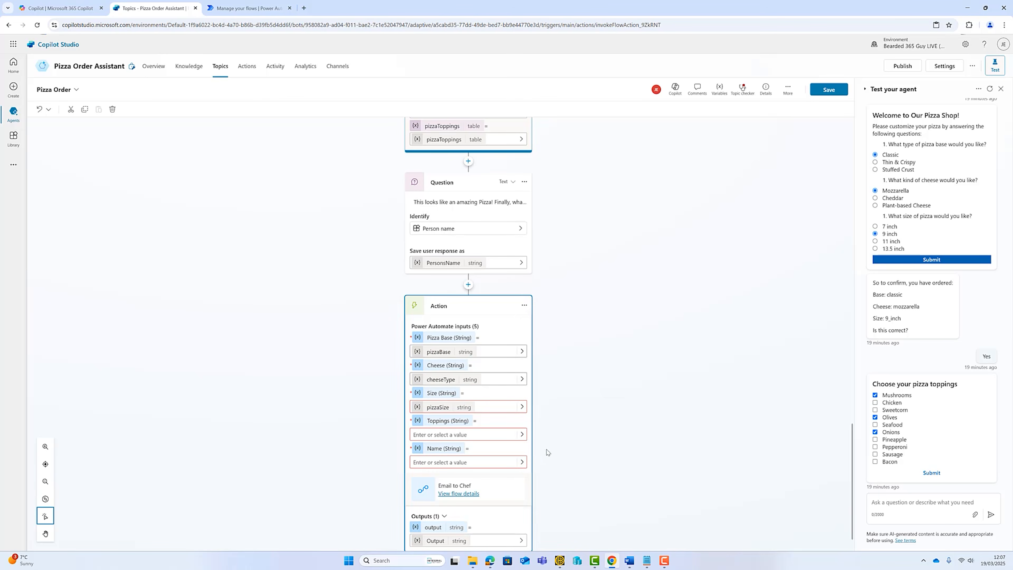
Map the Toppings input to pizzaToppings and the Name input to PersonsName.
left_click(521, 434)
scroll(597, 457, "down", 5)
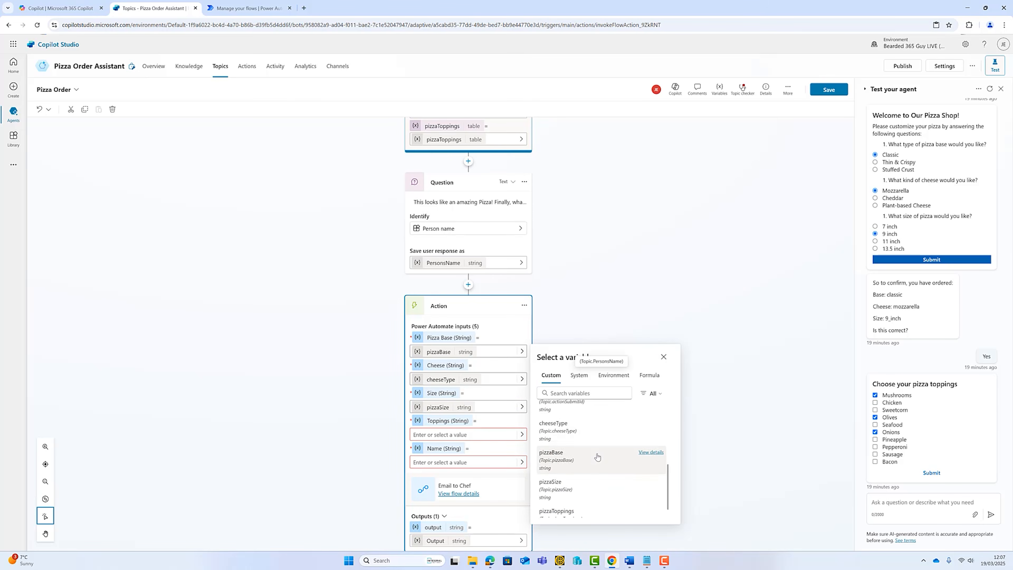
scroll(596, 457, "down", 2)
left_click(572, 494)
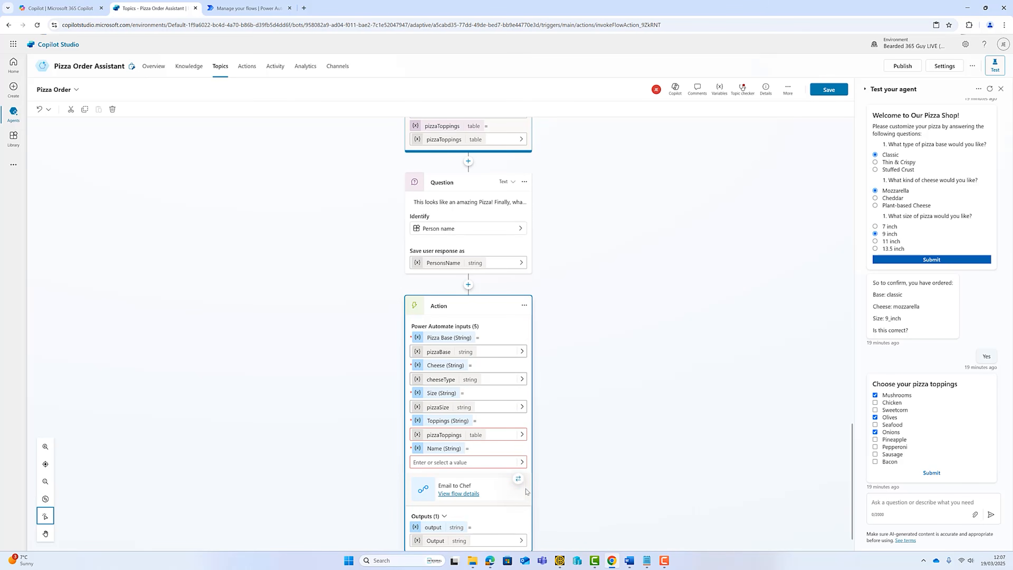
left_click(521, 461)
scroll(585, 468, "down", 2)
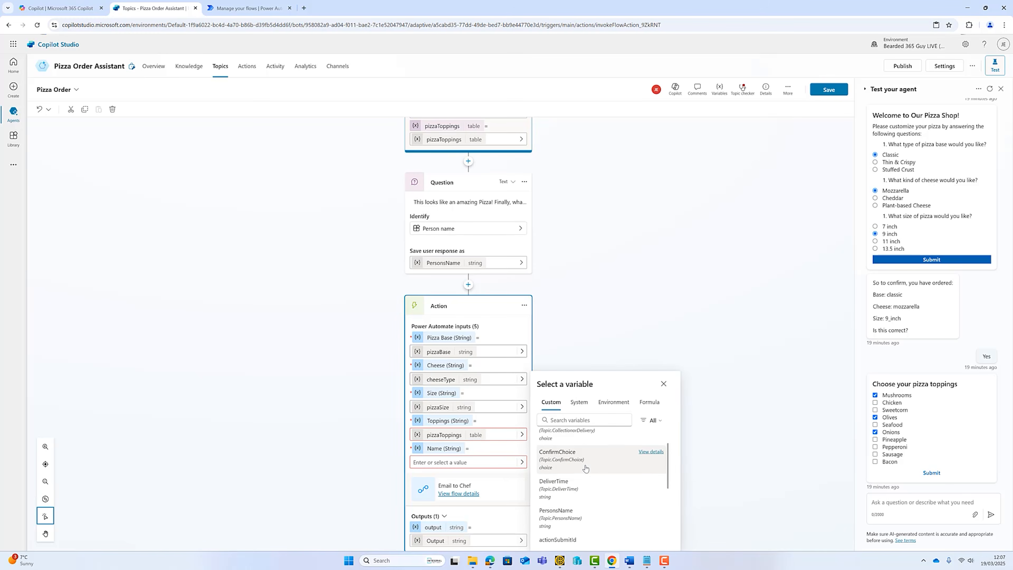
scroll(585, 467, "down", 3)
scroll(595, 497, "up", 3)
left_click(574, 500)
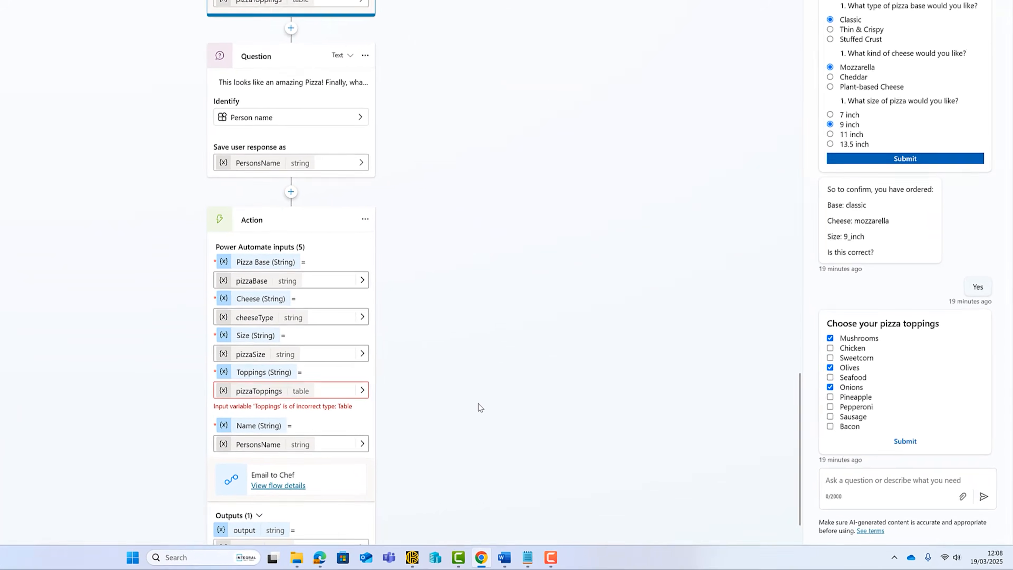
Set the Toppings input to the formula Concat(Topic.pizzaToppings, Value &", ") and save the topic.
scroll(415, 403, "down", 2)
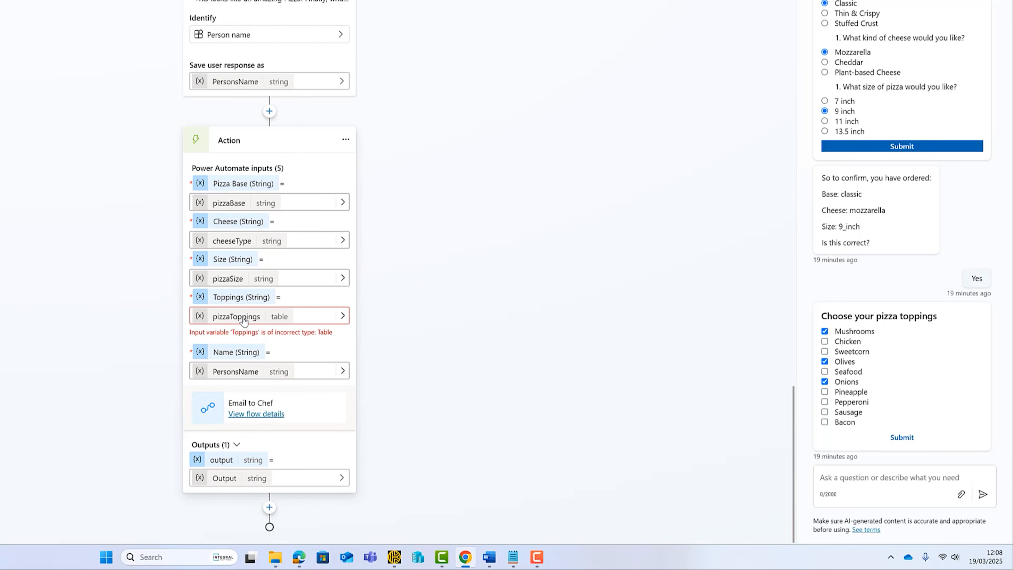
left_click(273, 319)
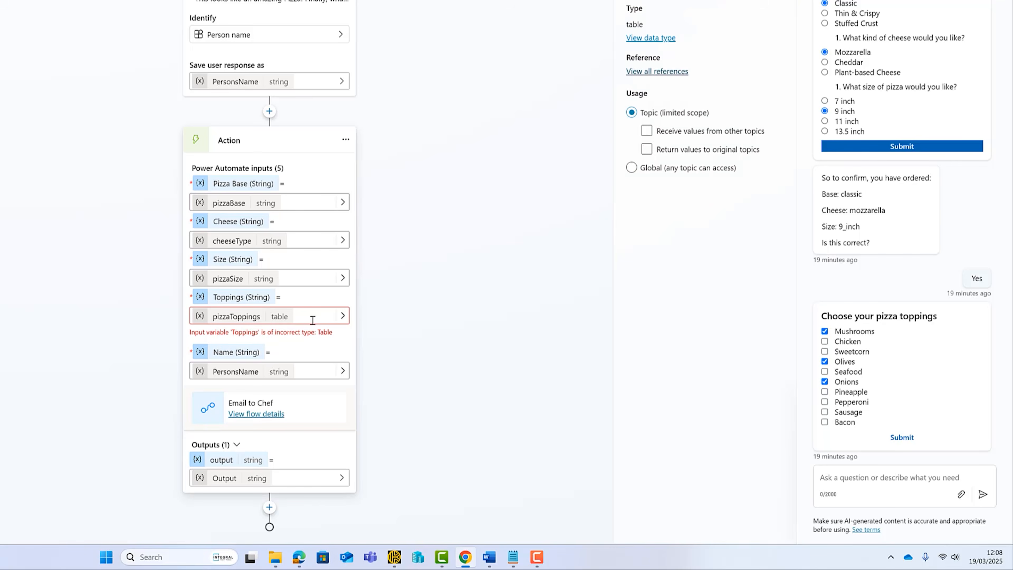
left_click(342, 317)
left_click(517, 243)
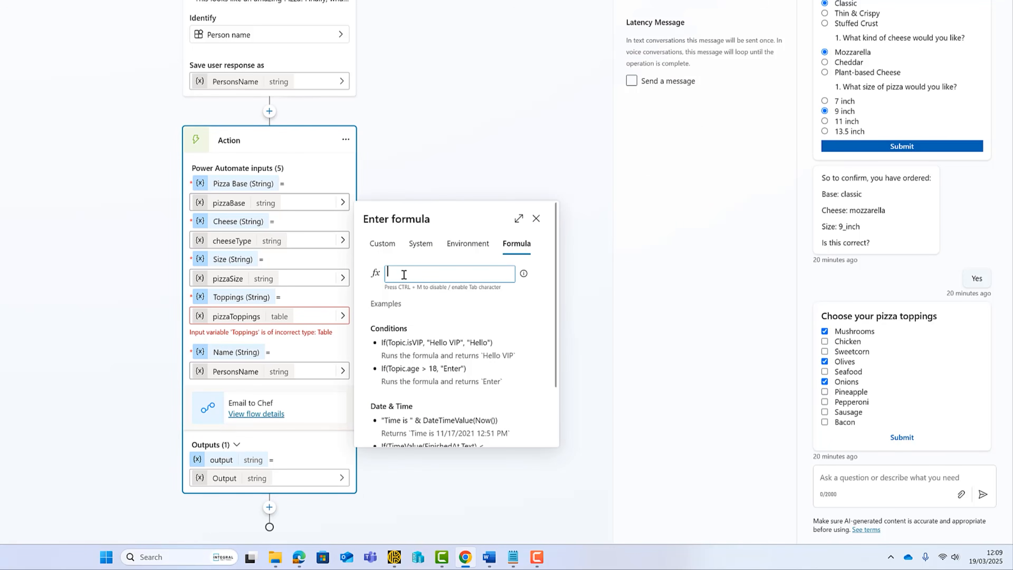
type("Concat(Topic.pizzaToppings, Value &\", \")")
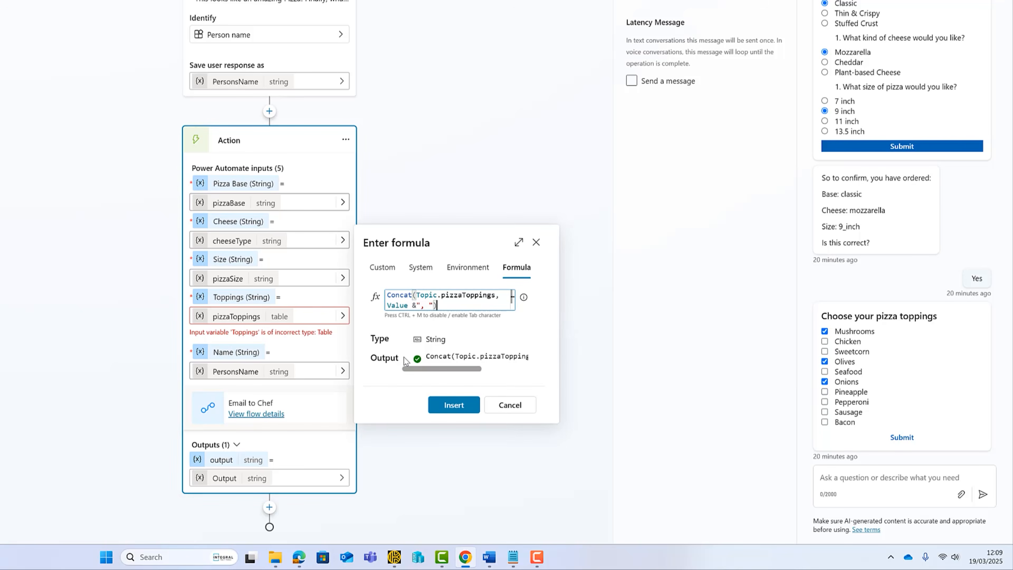
left_click(454, 411)
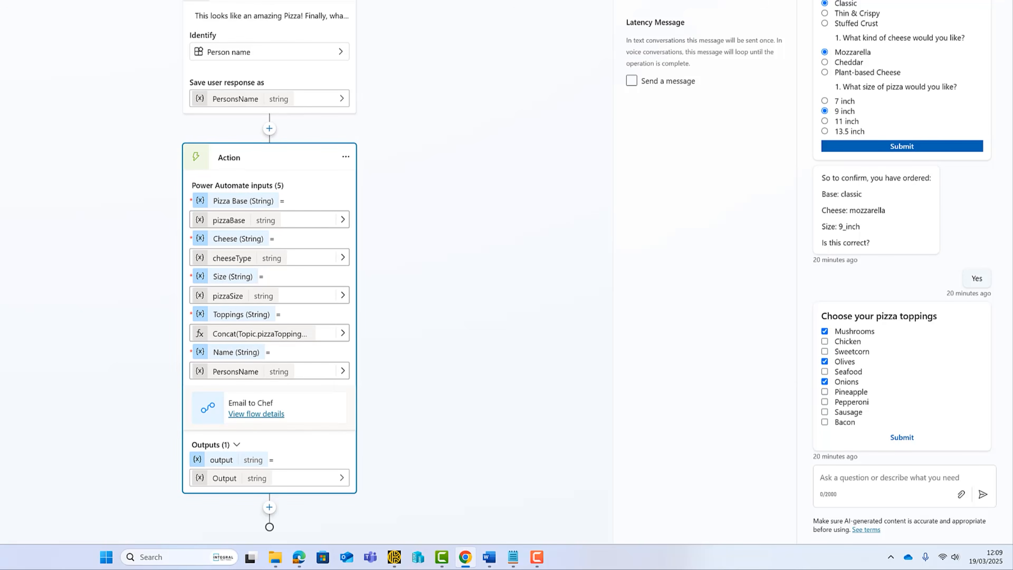
key("ctrl+s")
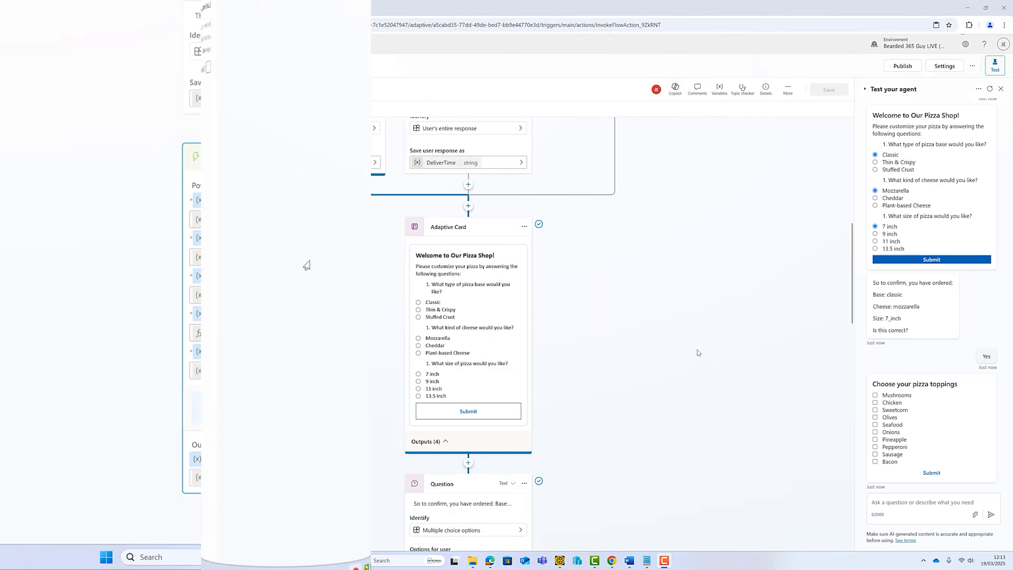
Restart the test chat and request a pizza order for collection at 17:30.
left_click(988, 89)
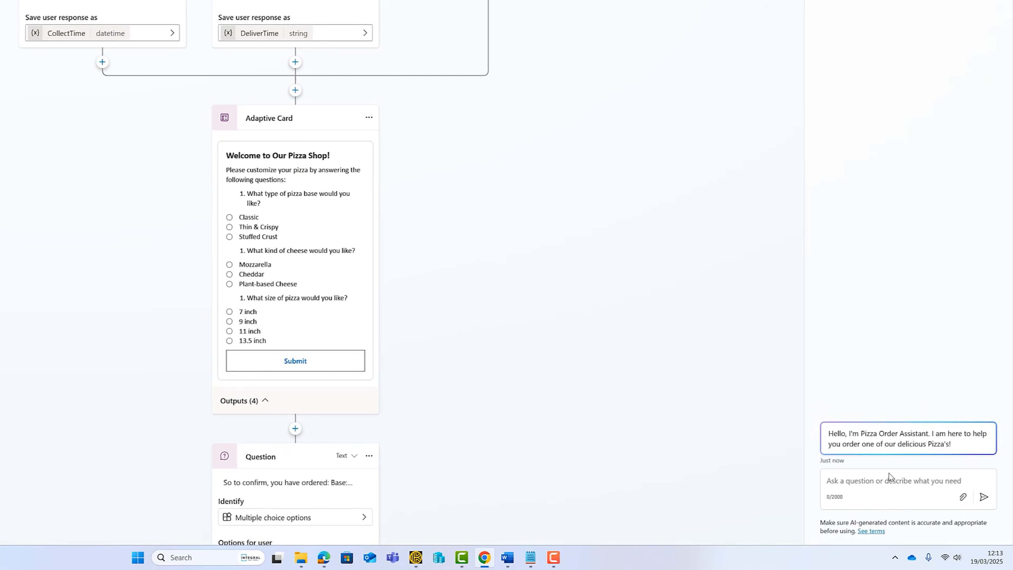
left_click(873, 480)
type("P")
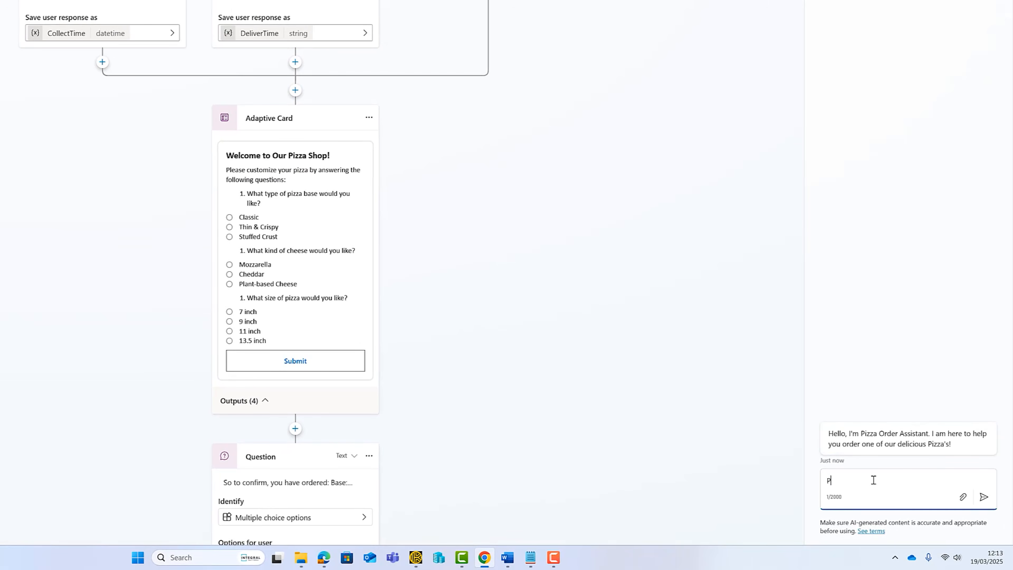
type("izza order please")
key("Return")
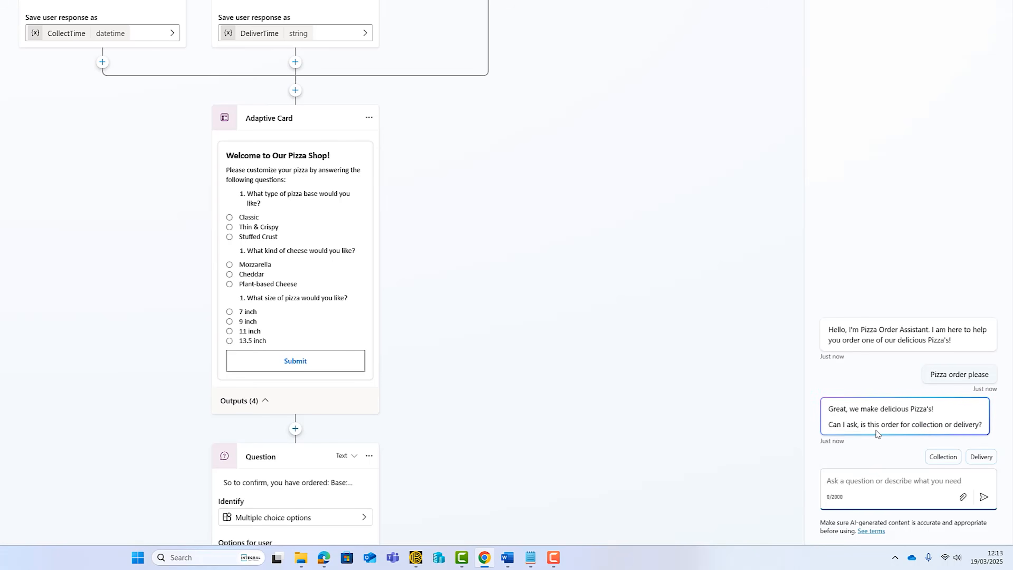
left_click(946, 458)
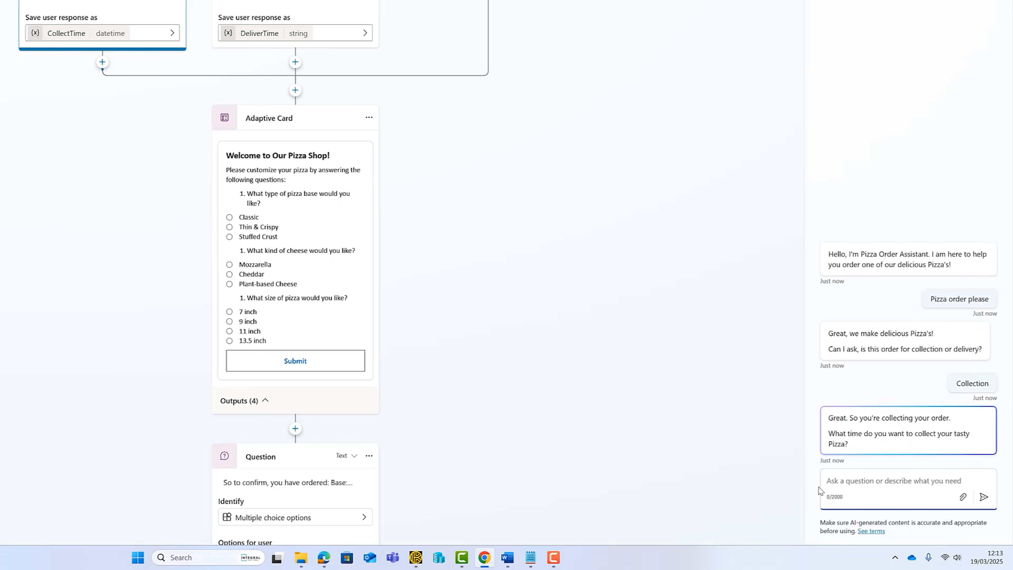
type("17:30")
key("Return")
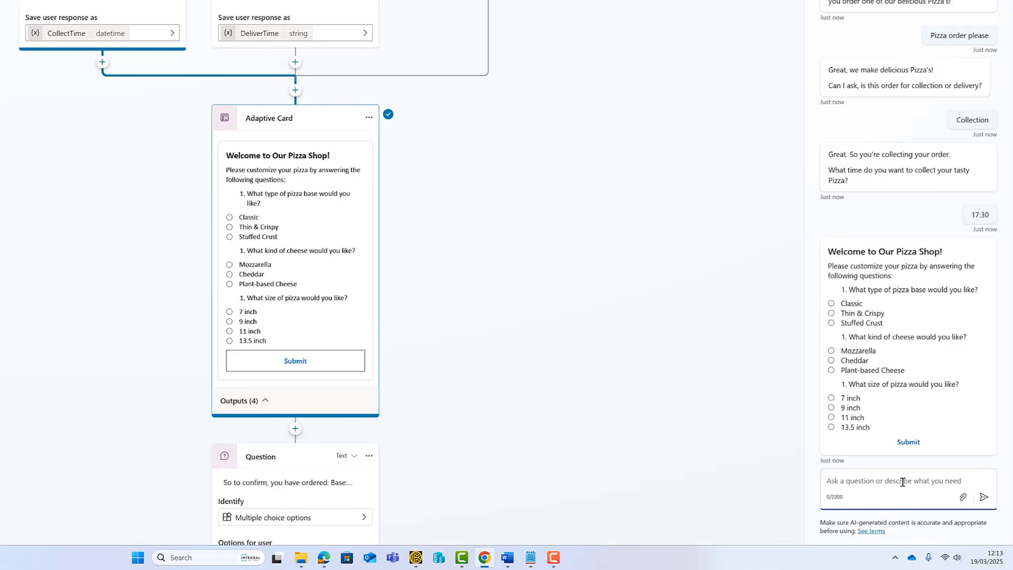
Choose Classic base, Mozzarella cheese and 13.5 inch size, then confirm with Yes.
left_click(831, 303)
left_click(831, 350)
left_click(831, 426)
left_click(914, 445)
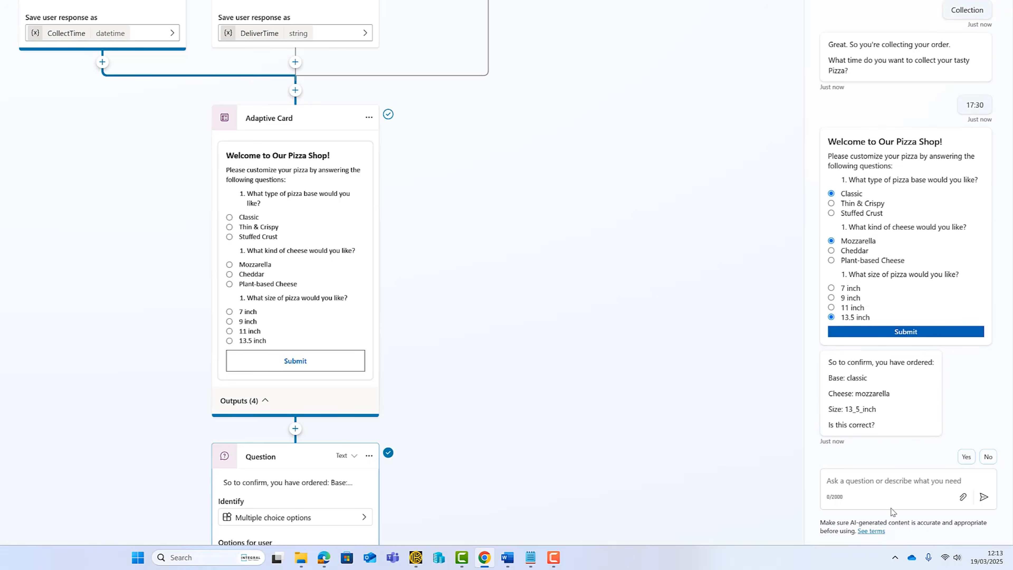
left_click(883, 477)
type("Yes")
key("Return")
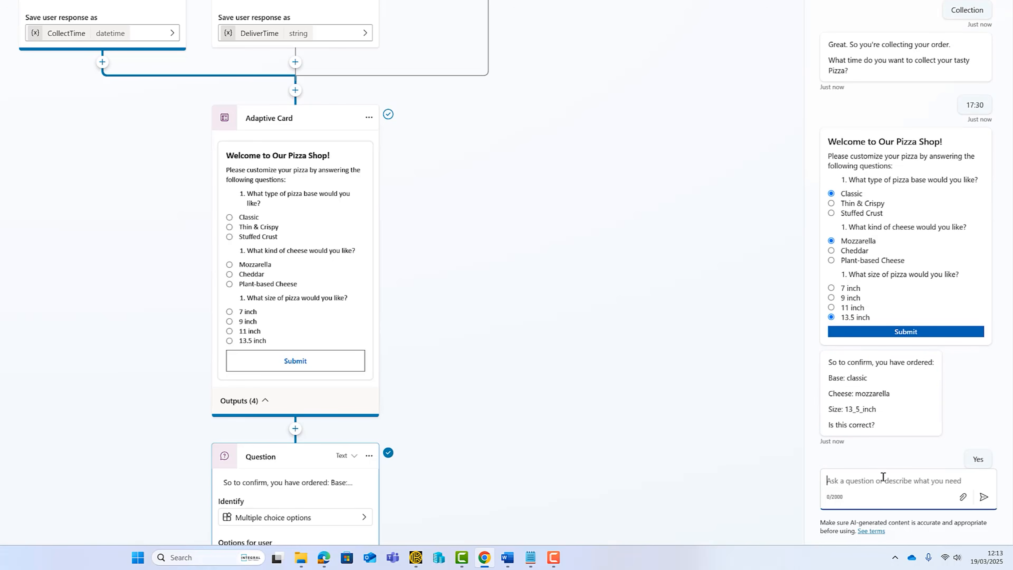
Submit Mushrooms, Olives and Seafood toppings and answer the name question with the customer's name.
left_click(831, 339)
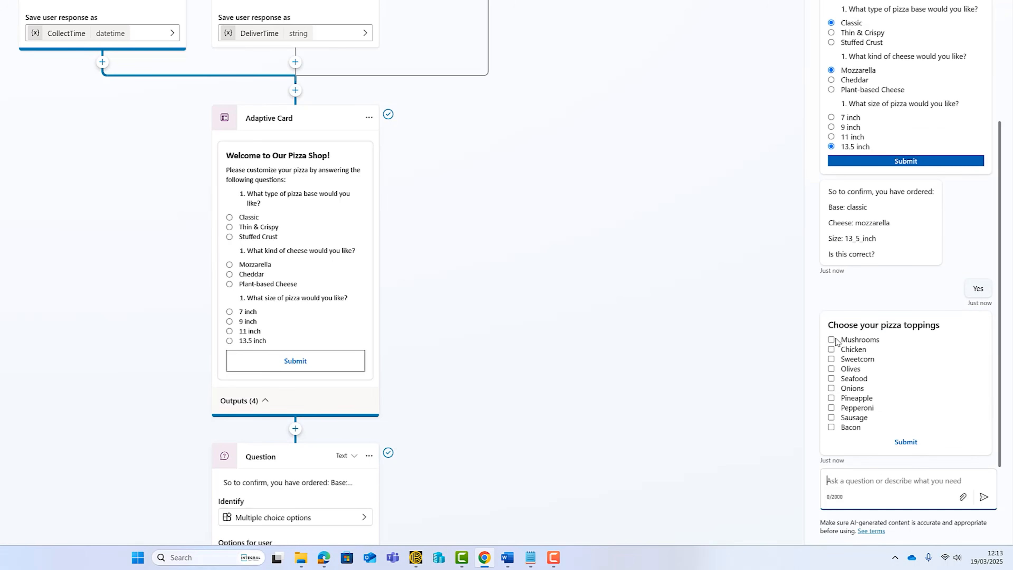
left_click(831, 369)
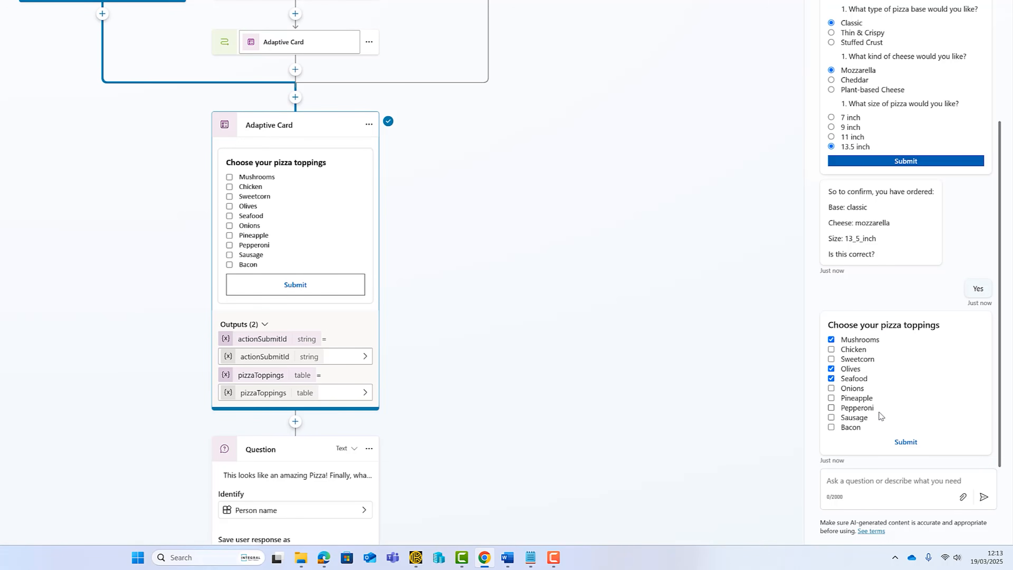
left_click(905, 441)
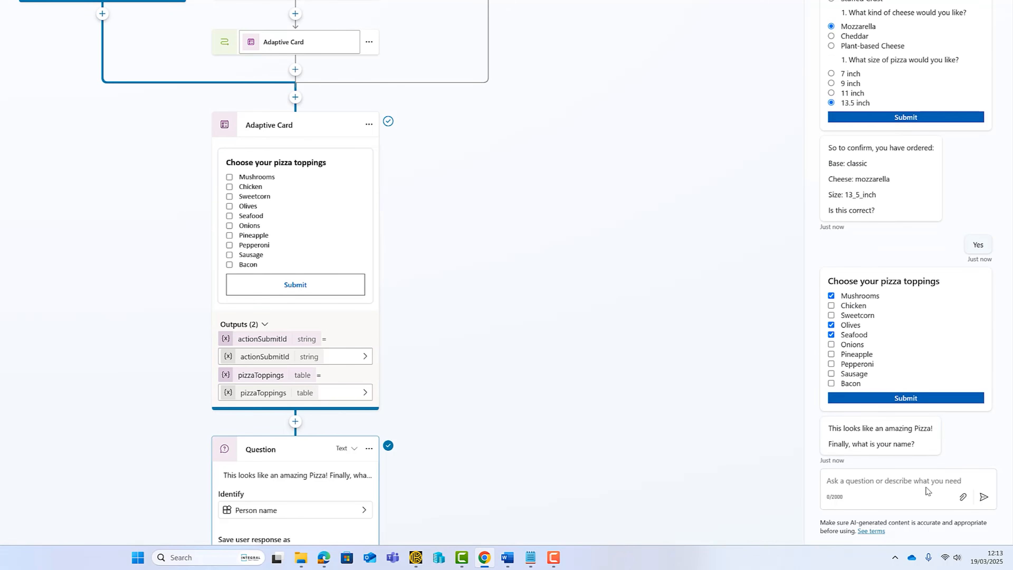
left_click(941, 482)
type("Jon")
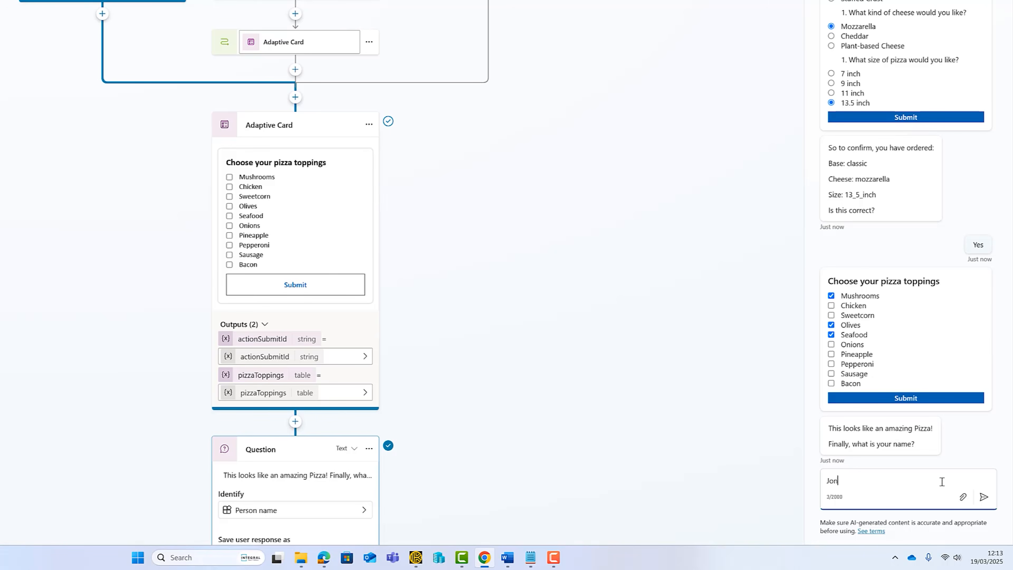
type("athan")
left_click(983, 496)
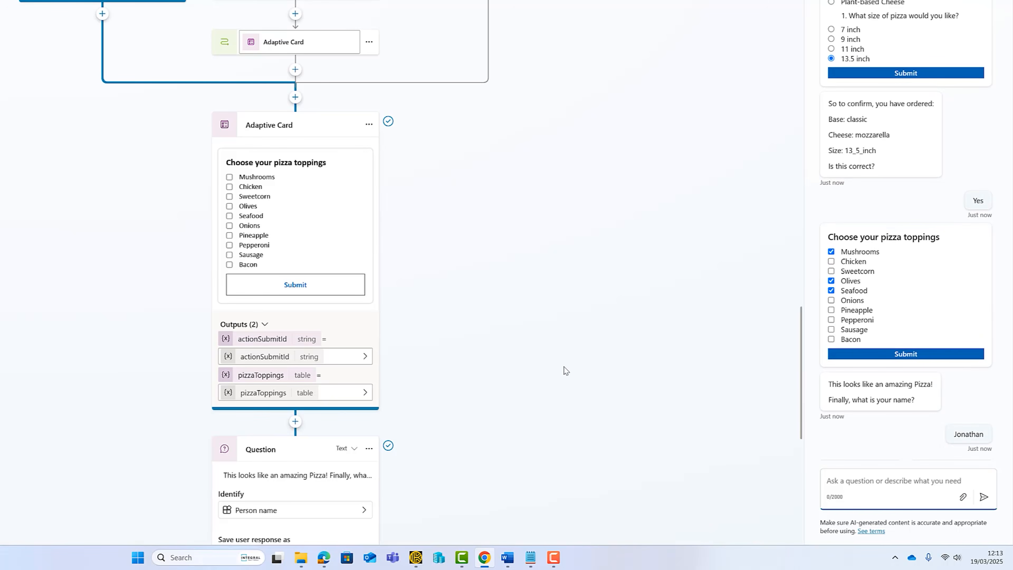
scroll(564, 366, "down", 1)
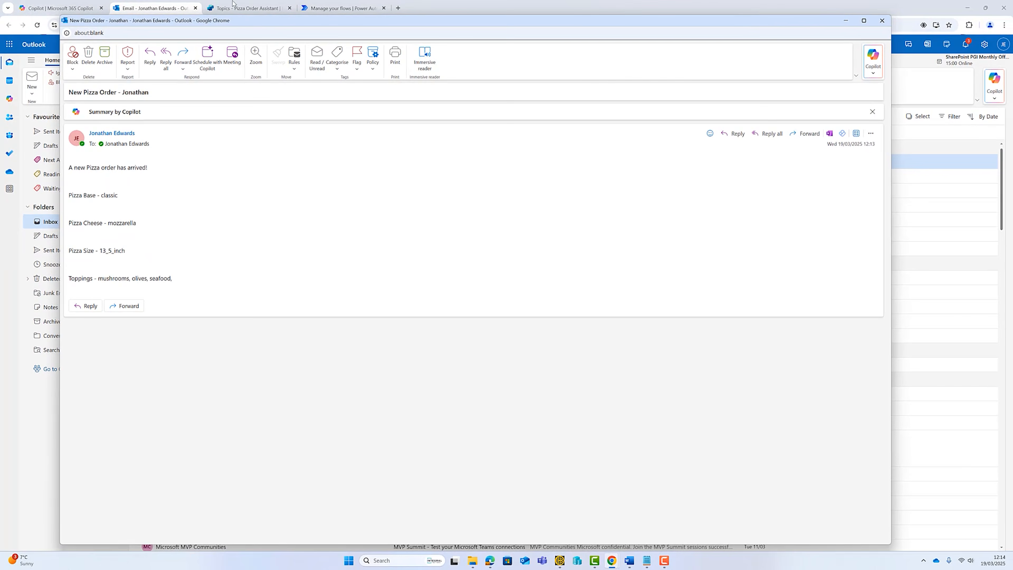
Switch back to the Topics - Pizza Order Assistant tab in Copilot Studio.
left_click(225, 9)
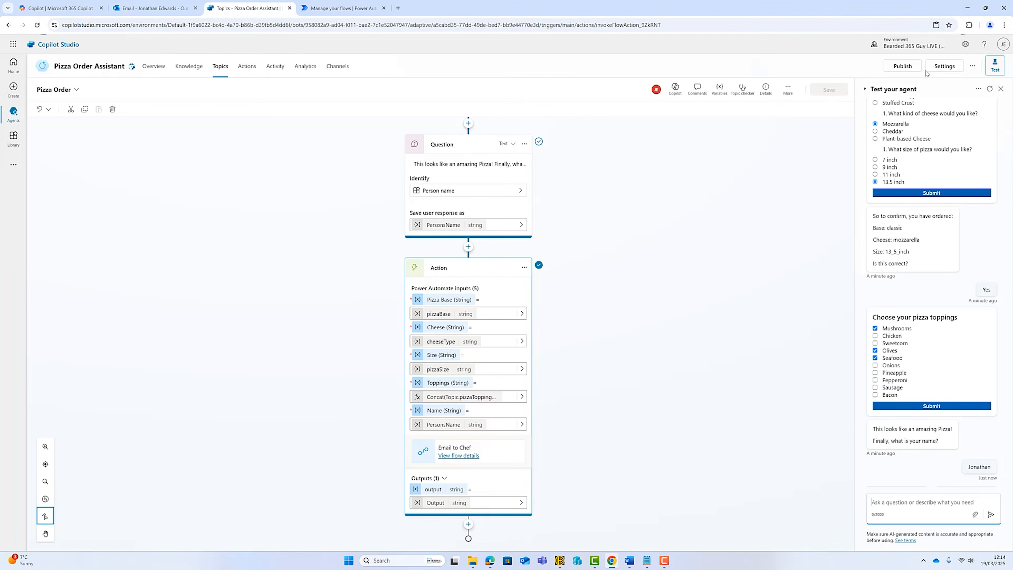
Set Security > Authentication to No authentication, save and confirm, then close Settings.
left_click(927, 68)
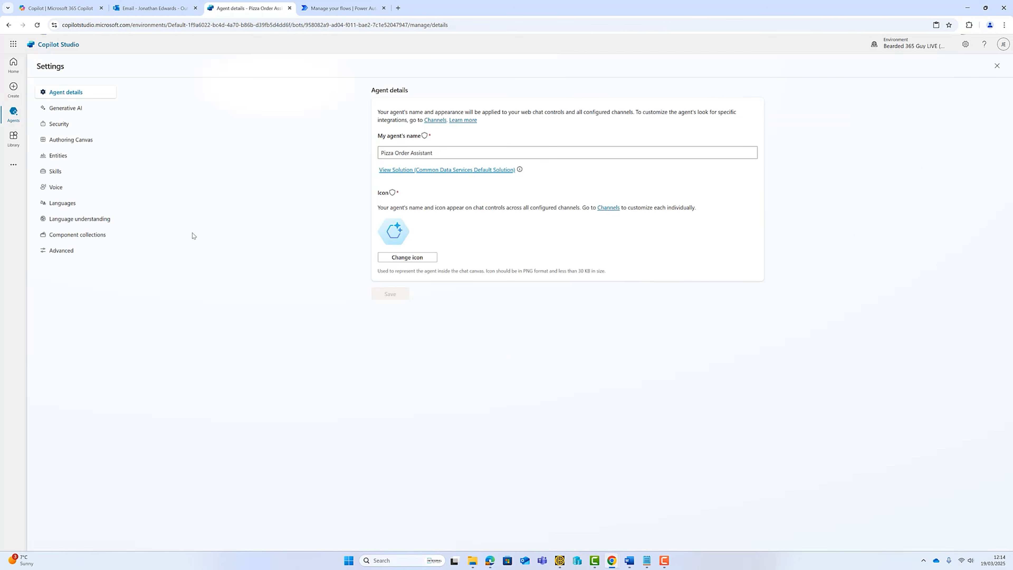
left_click(56, 126)
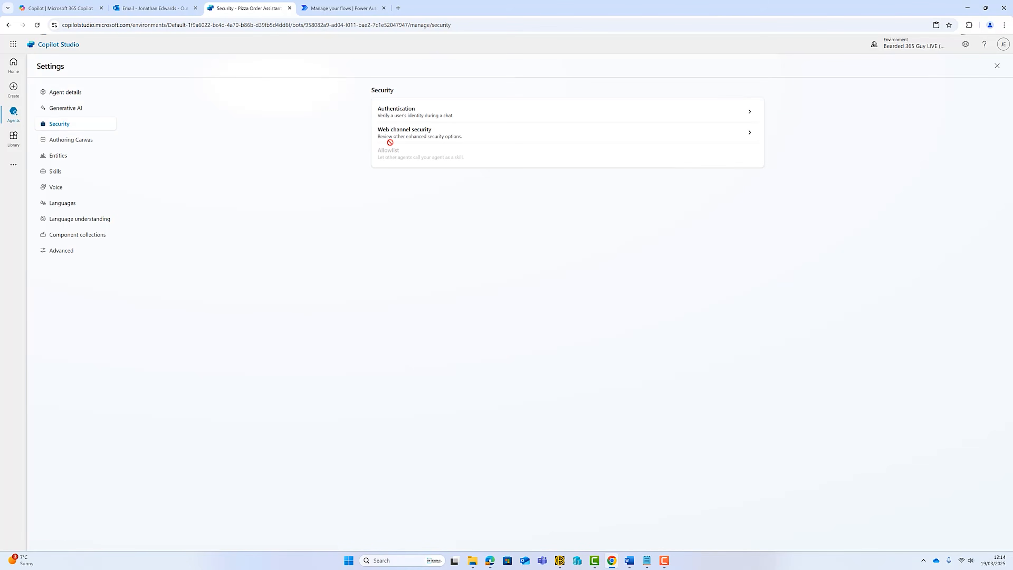
left_click(414, 113)
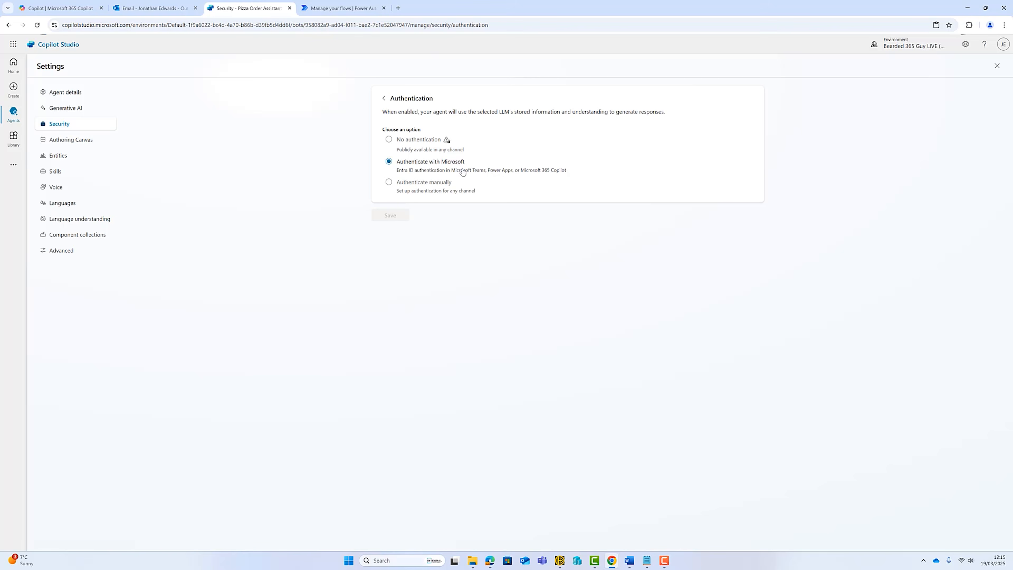
left_click(388, 139)
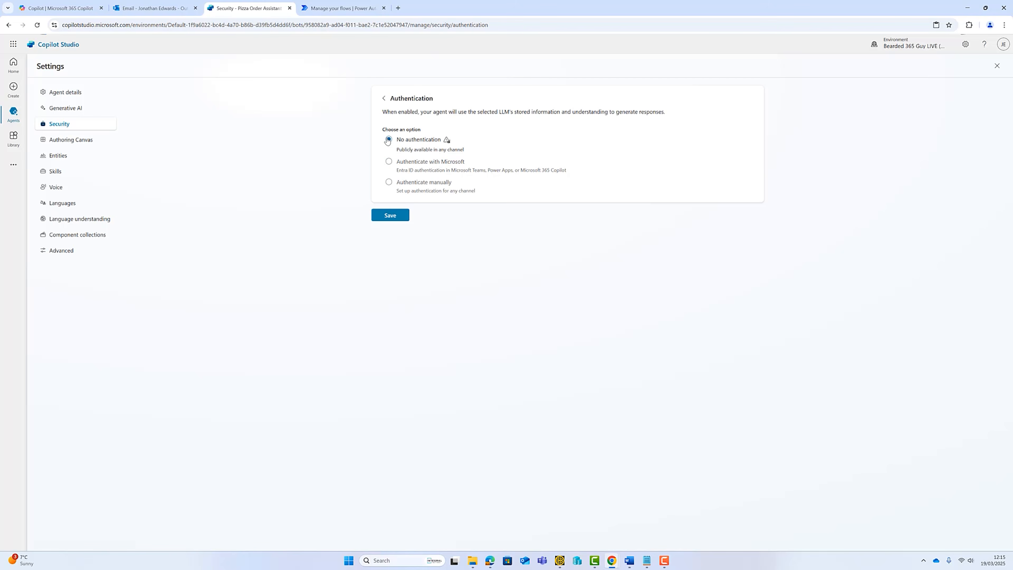
left_click(389, 218)
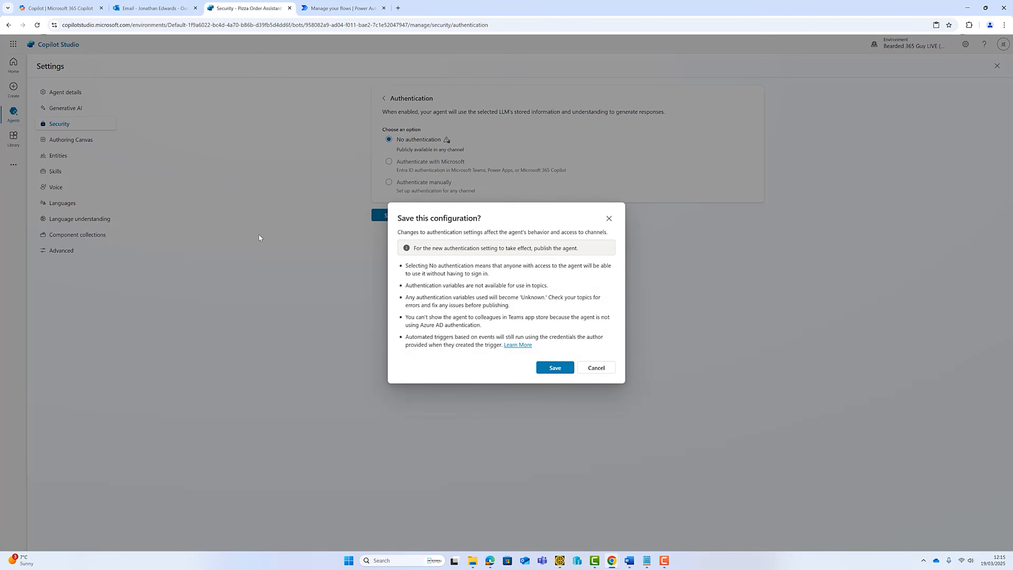
left_click(560, 367)
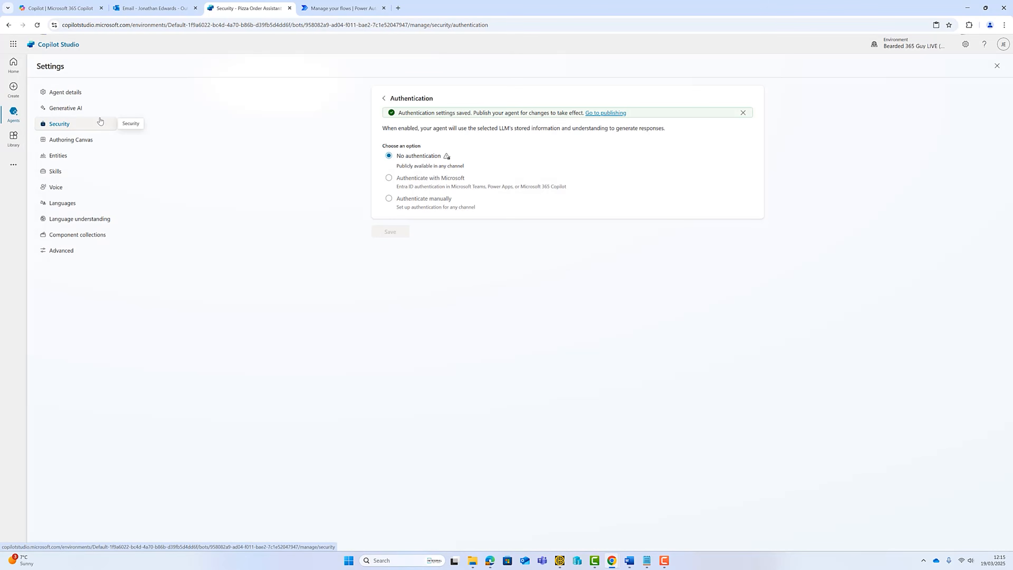
left_click(997, 66)
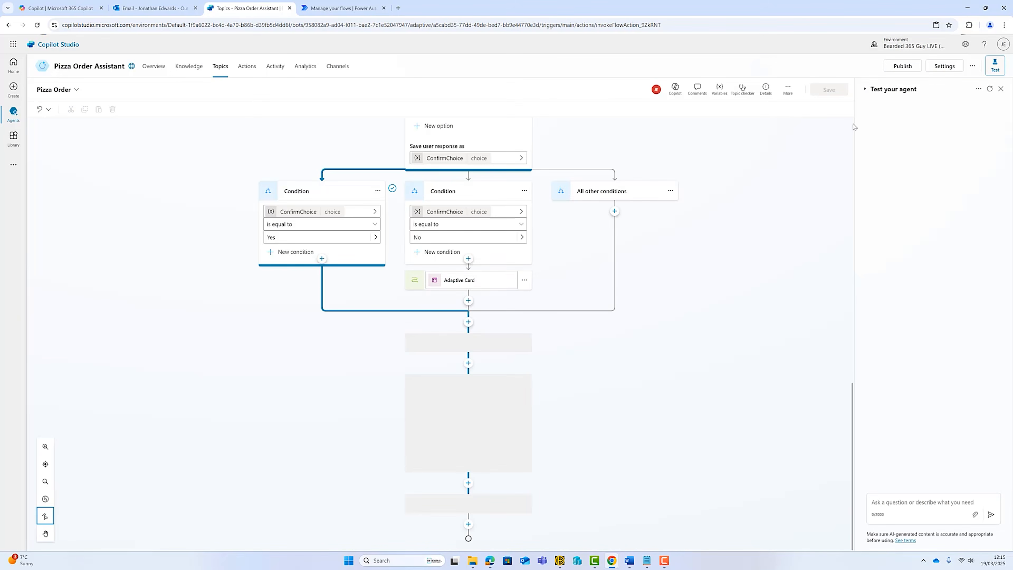
Publish the Pizza Order Assistant after reviewing the single no-authentication risk.
left_click(901, 66)
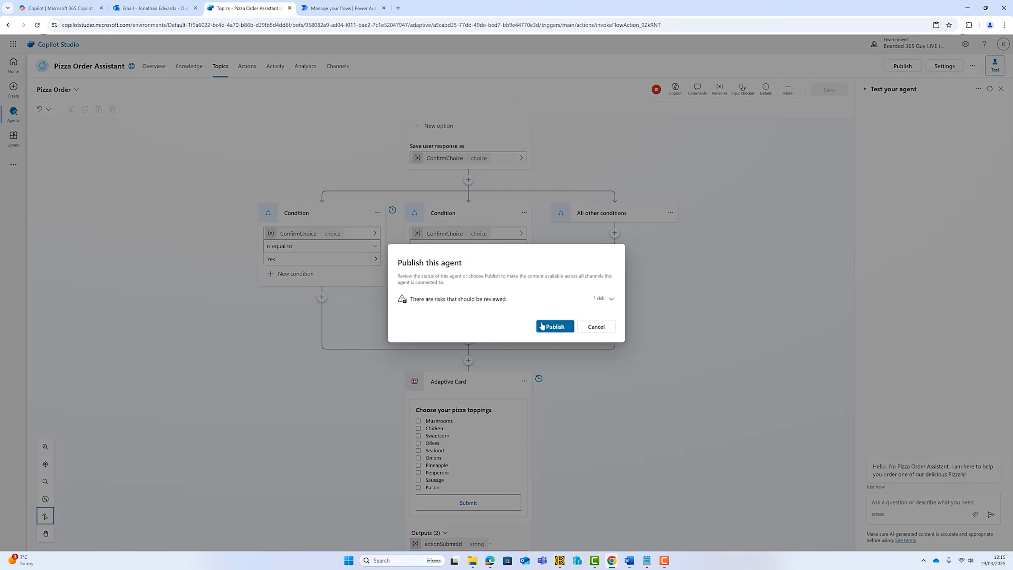
left_click(610, 298)
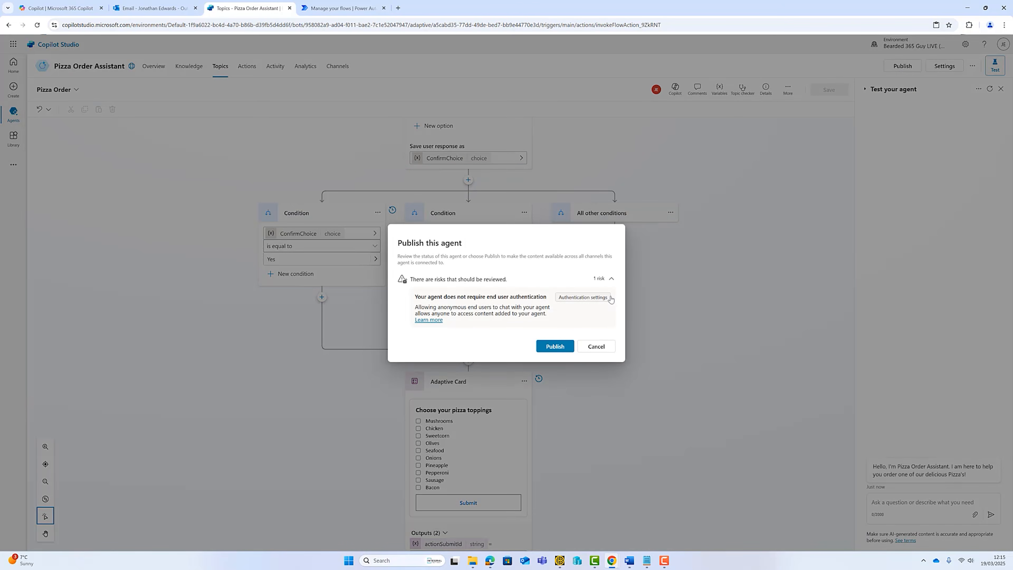
left_click(610, 280)
left_click(554, 326)
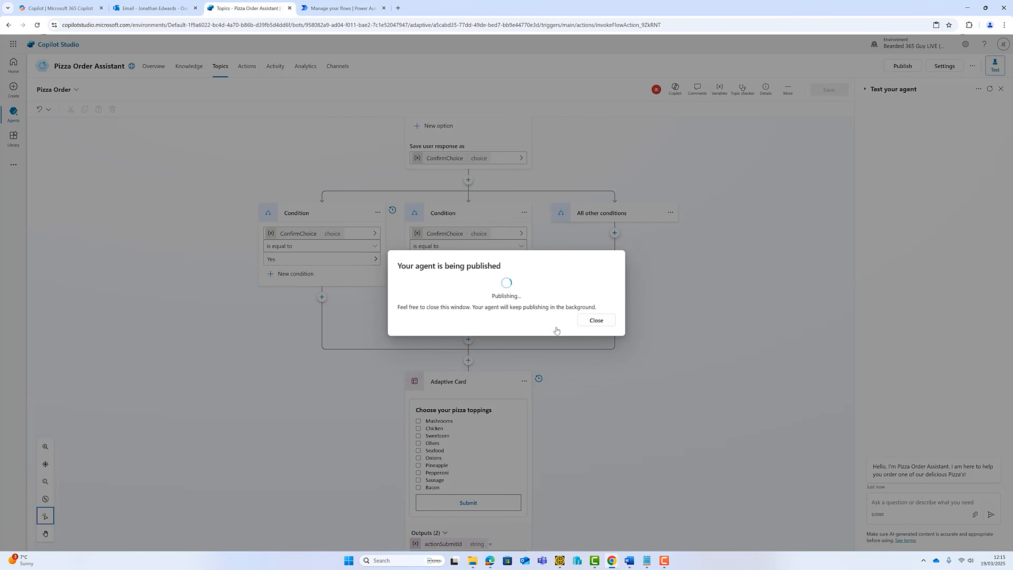